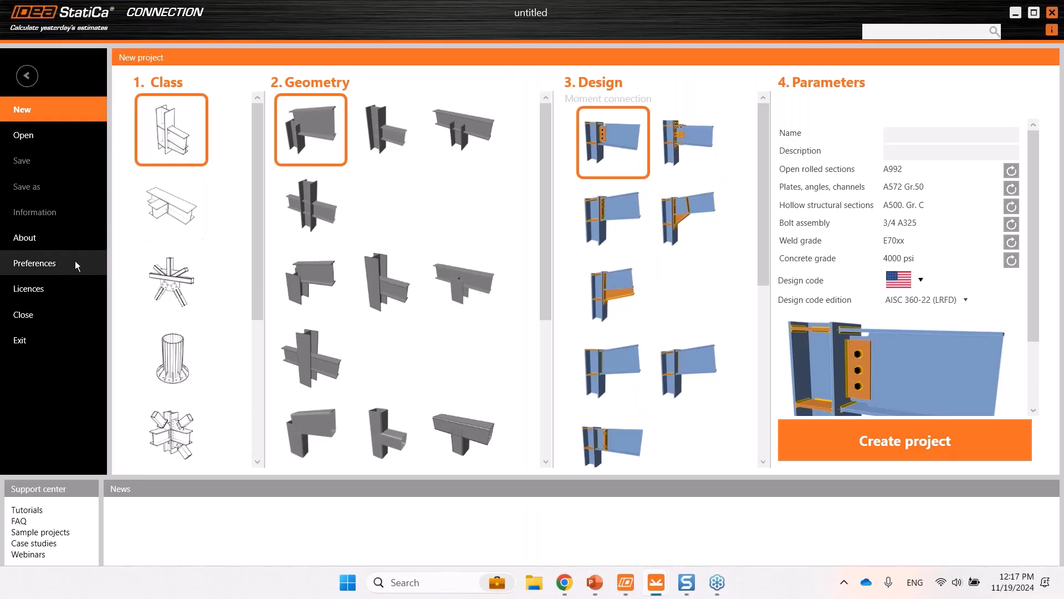
- Check the Developer tab setting under developer mode in the preferences
{"action": "left_click", "coordinate": [45, 265]}
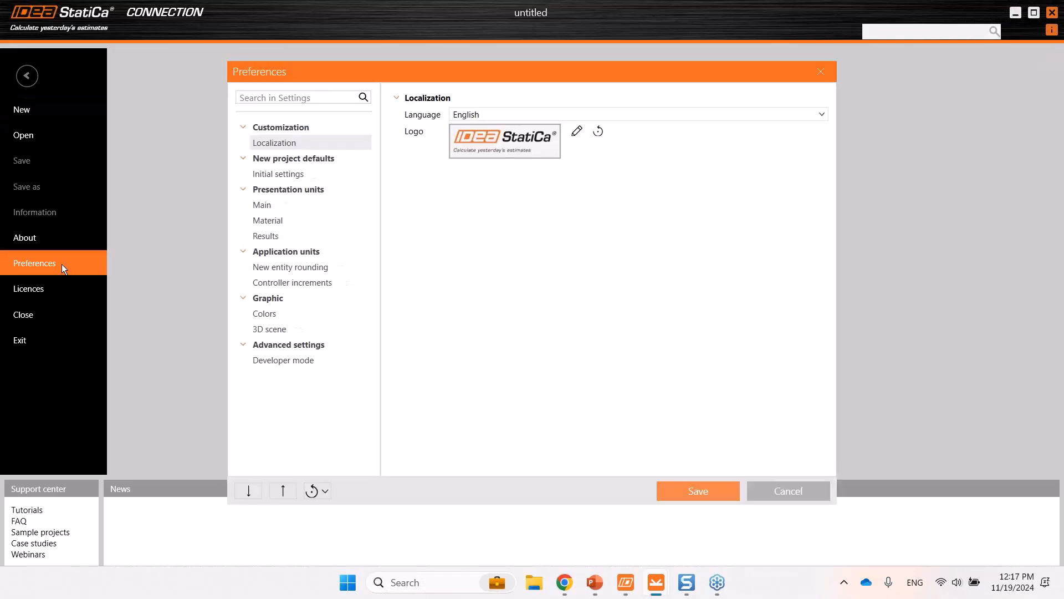
{"action": "left_click", "coordinate": [309, 363]}
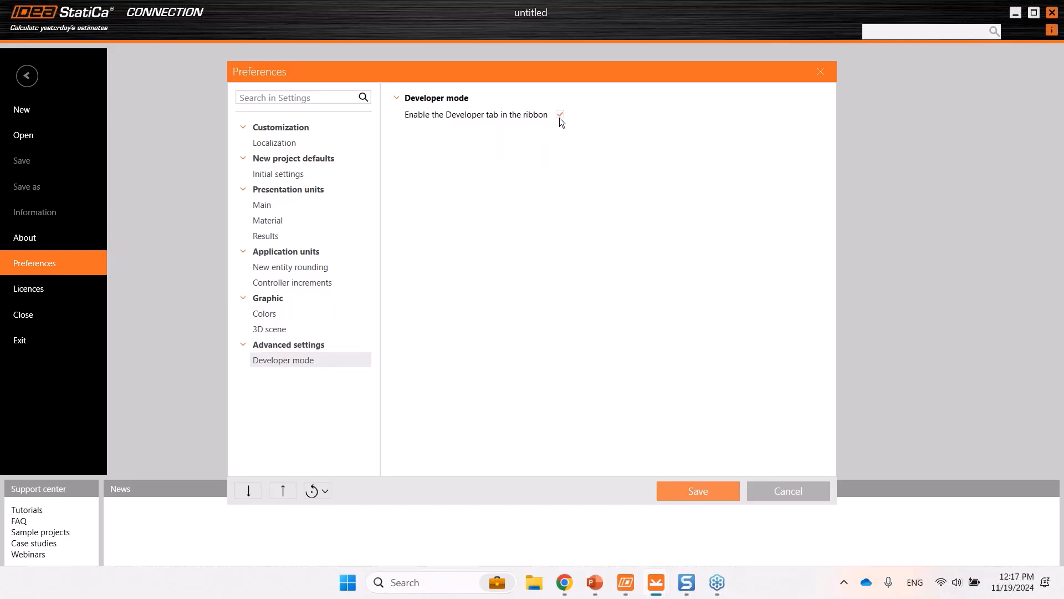
{"action": "left_click", "coordinate": [814, 76]}
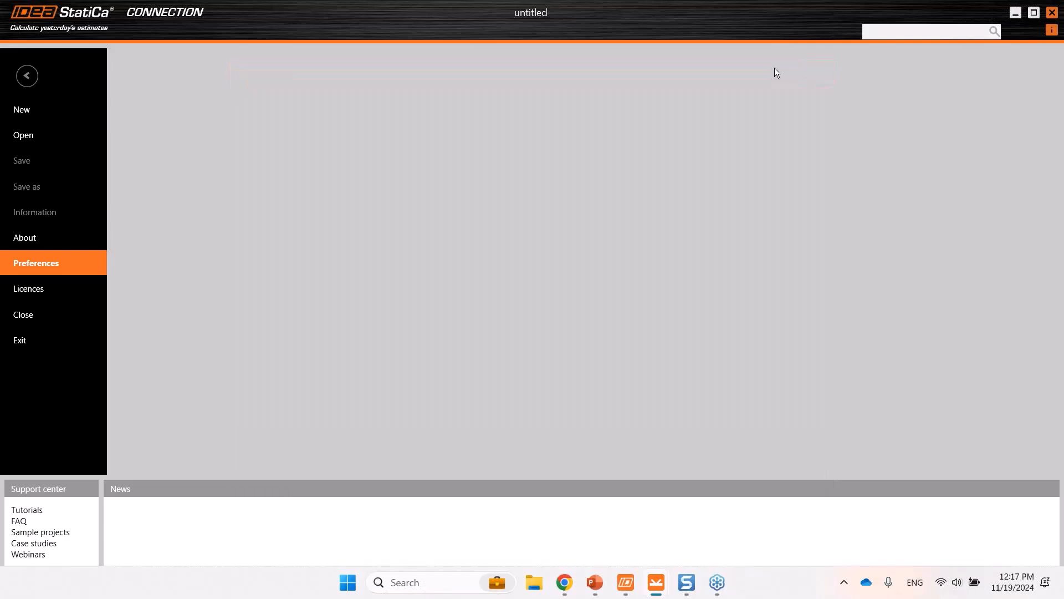
- Create a new project using the blank connection design for a beam framing into a continuous I-section column
{"action": "left_click", "coordinate": [34, 110]}
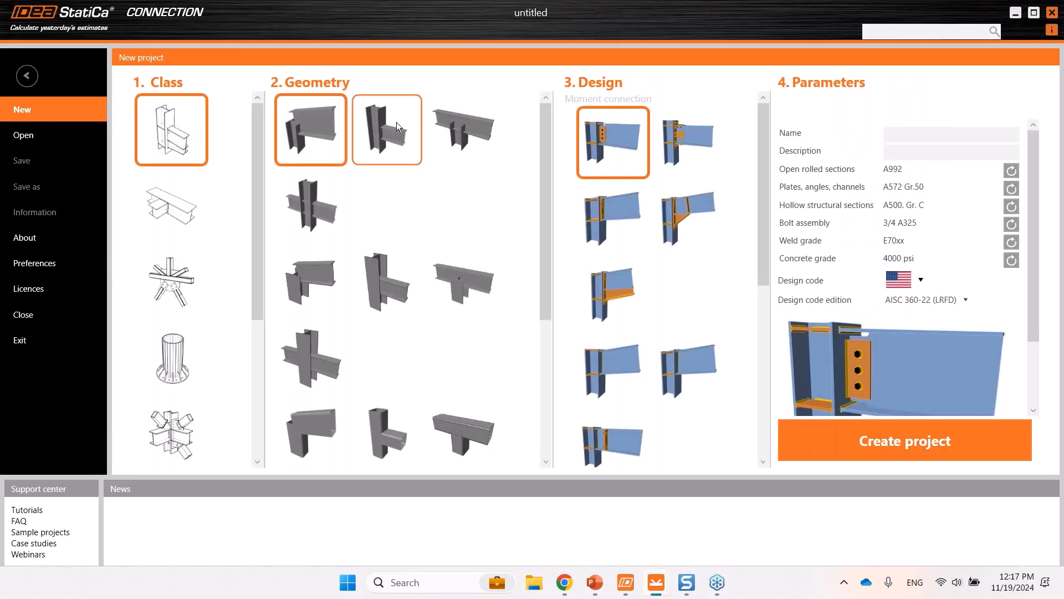
{"action": "left_click", "coordinate": [396, 122]}
{"action": "scroll", "coordinate": [666, 277], "scroll_direction": "down", "scroll_amount": 2}
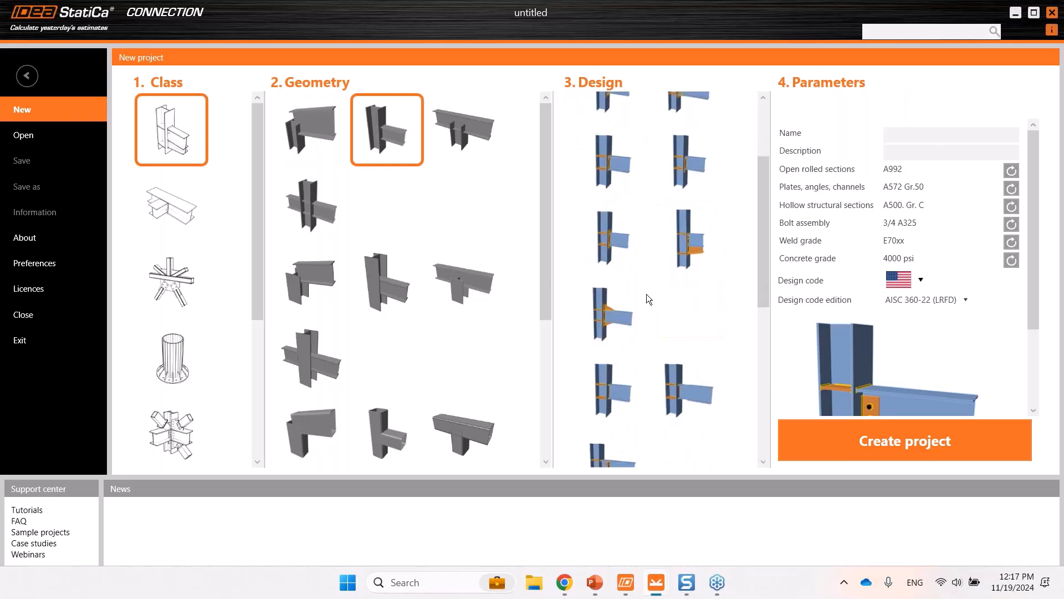
{"action": "left_click", "coordinate": [645, 292]}
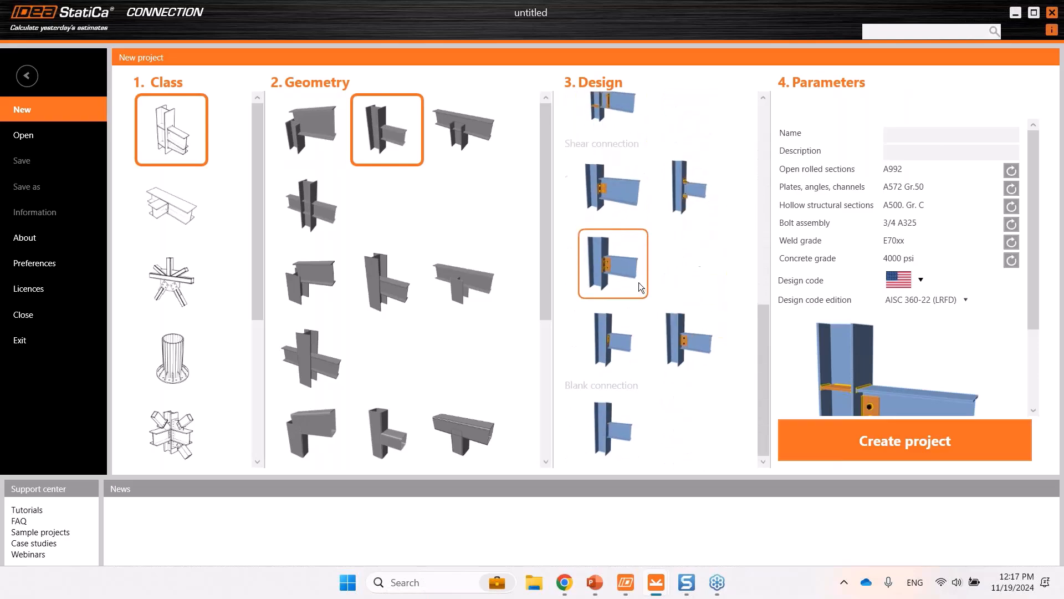
{"action": "left_click", "coordinate": [611, 424]}
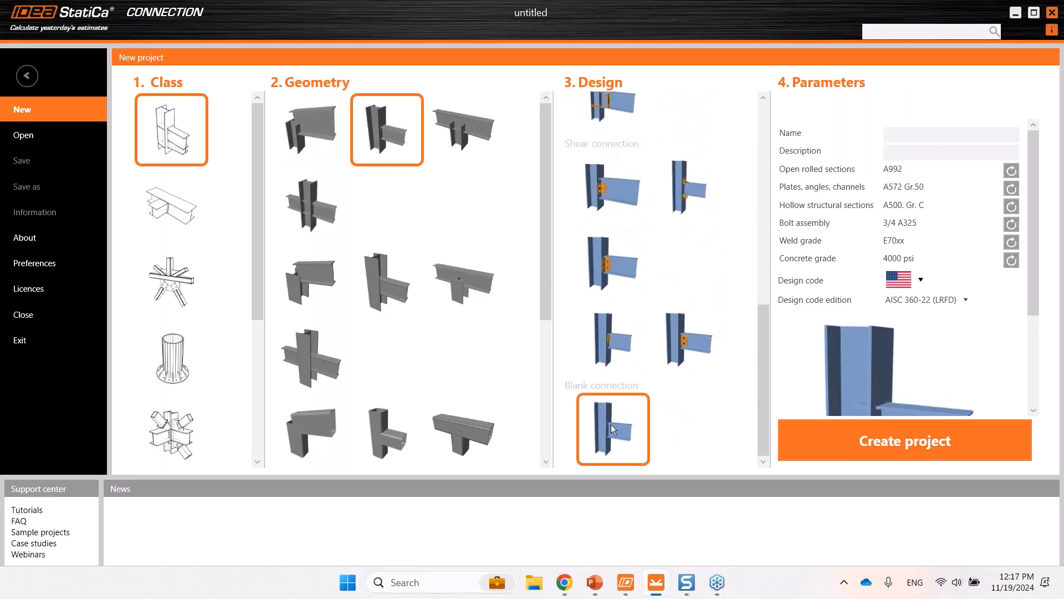
{"action": "left_click", "coordinate": [687, 342]}
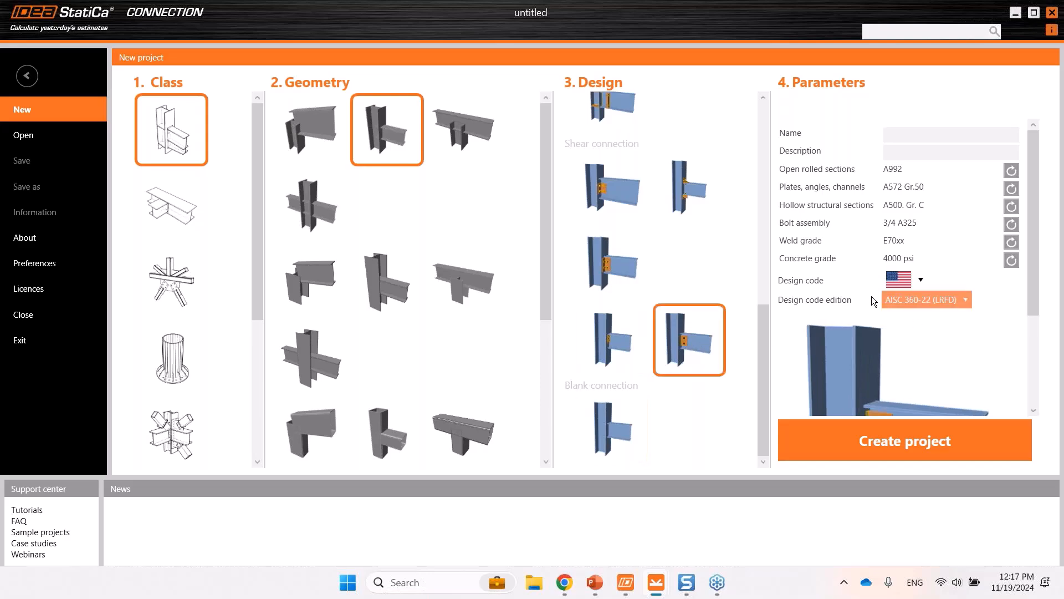
{"action": "scroll", "coordinate": [902, 319], "scroll_direction": "down", "scroll_amount": 2}
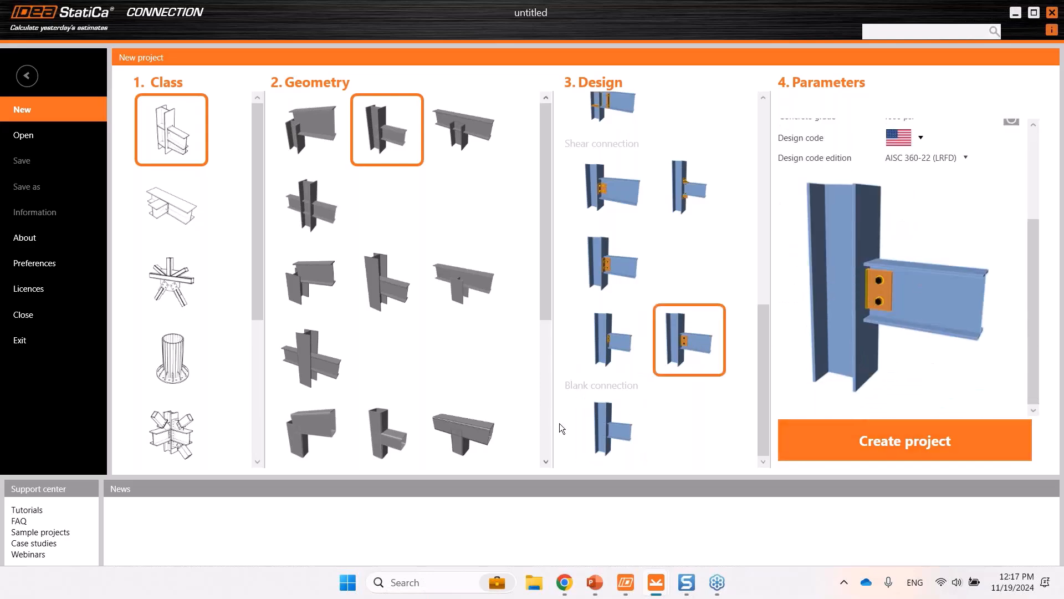
{"action": "left_click", "coordinate": [613, 427]}
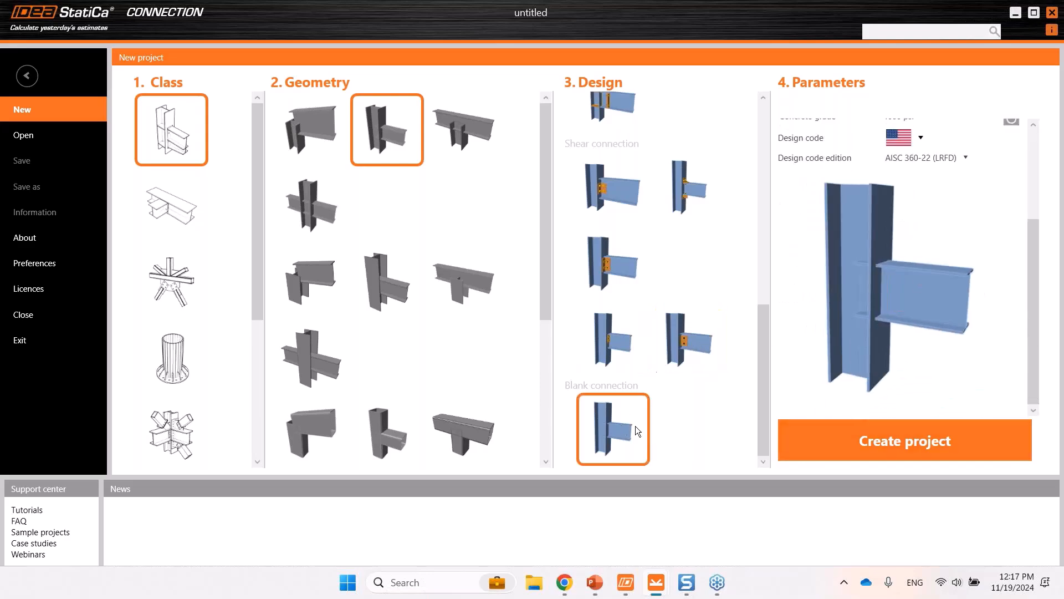
{"action": "left_click", "coordinate": [853, 445]}
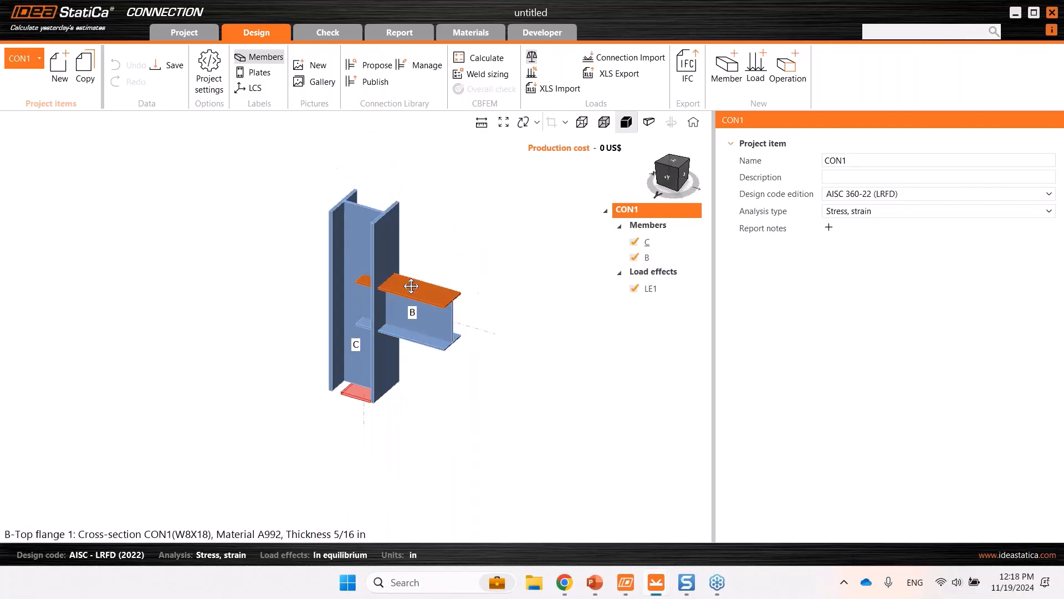
- Assign a new W14X68 rolled cross-section from the W (AISC 16.0) list to beam B
{"action": "left_click", "coordinate": [408, 285]}
{"action": "left_click", "coordinate": [1049, 160]}
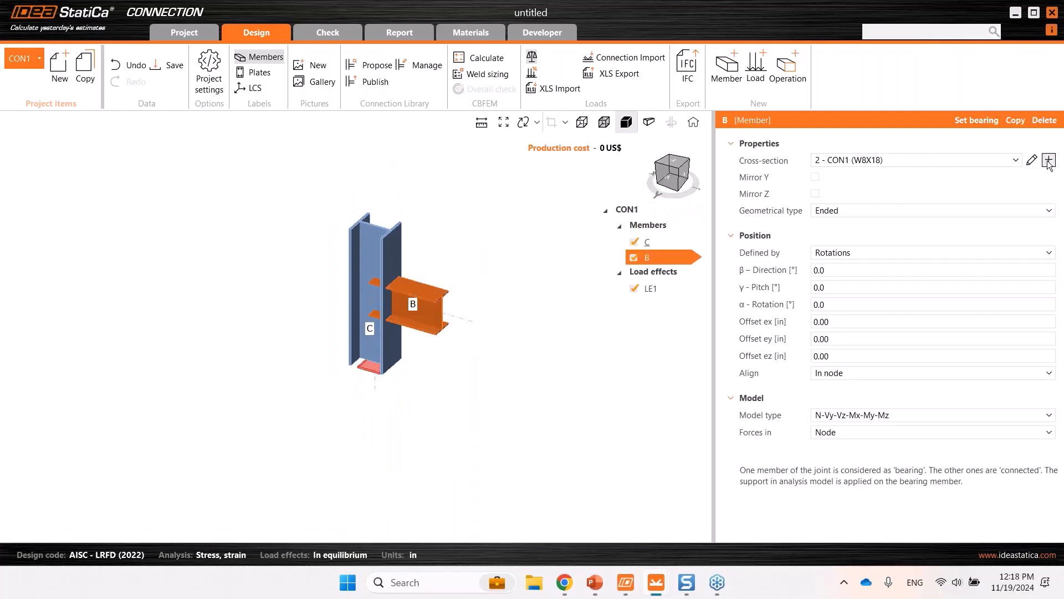
{"action": "left_click", "coordinate": [361, 207]}
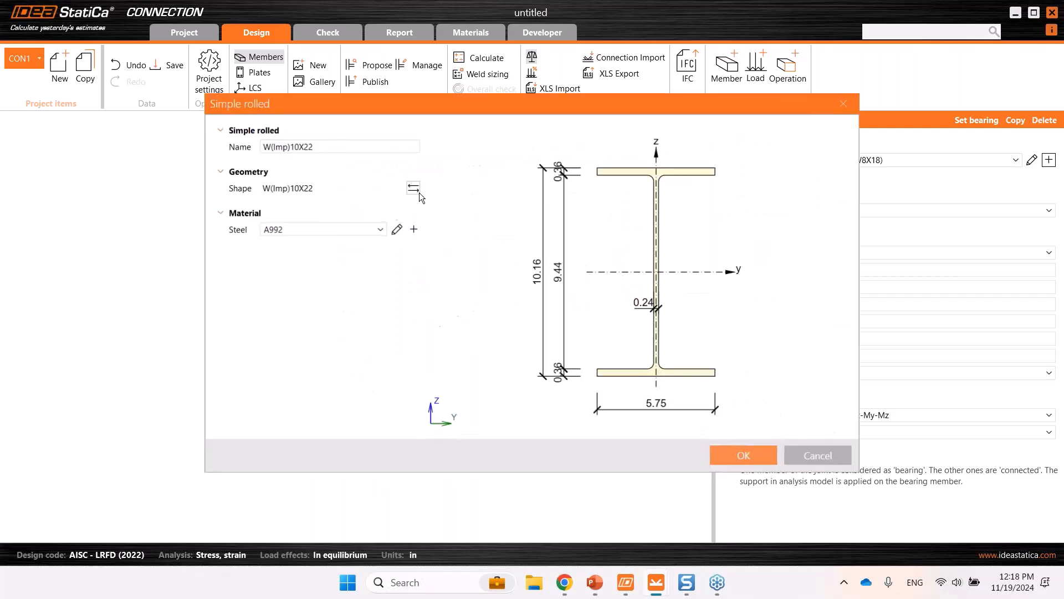
{"action": "left_click", "coordinate": [409, 187]}
{"action": "left_click", "coordinate": [407, 88]}
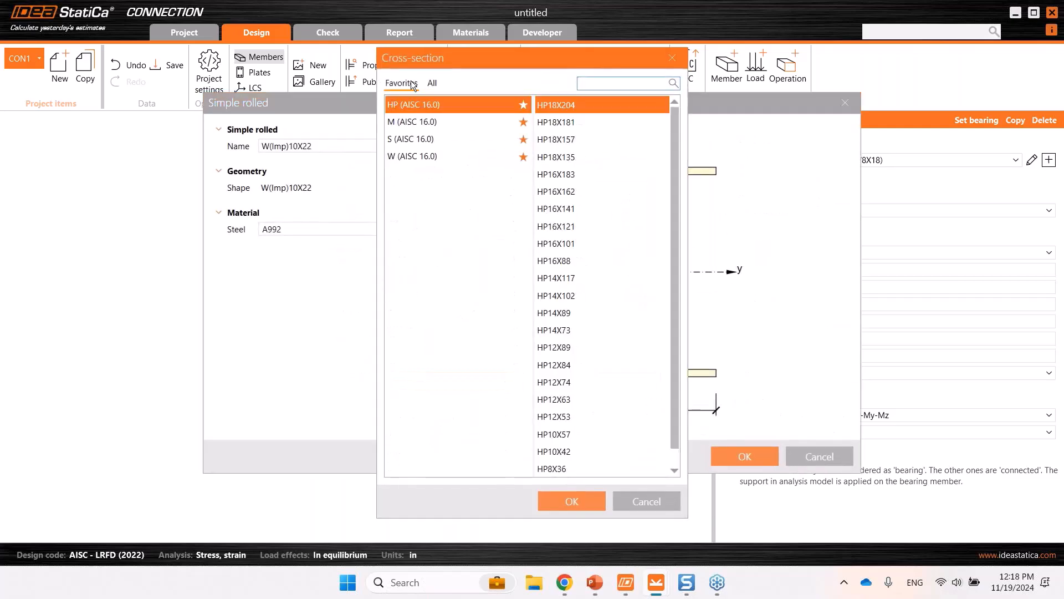
{"action": "left_click", "coordinate": [452, 153]}
{"action": "type", "text": "14"}
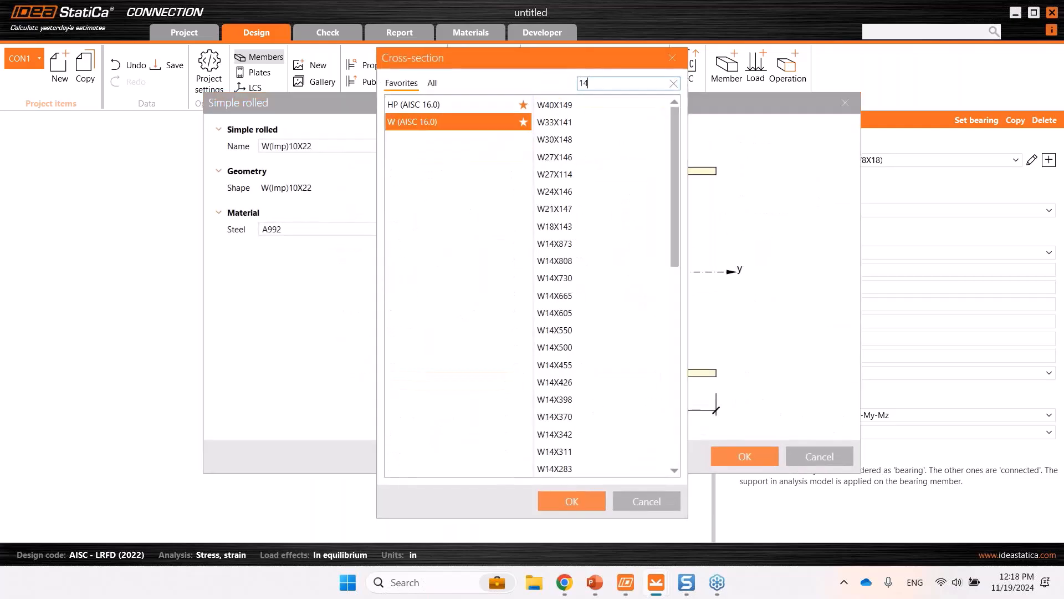
{"action": "scroll", "coordinate": [602, 404], "scroll_direction": "down", "scroll_amount": 5}
{"action": "scroll", "coordinate": [574, 420], "scroll_direction": "down", "scroll_amount": 2}
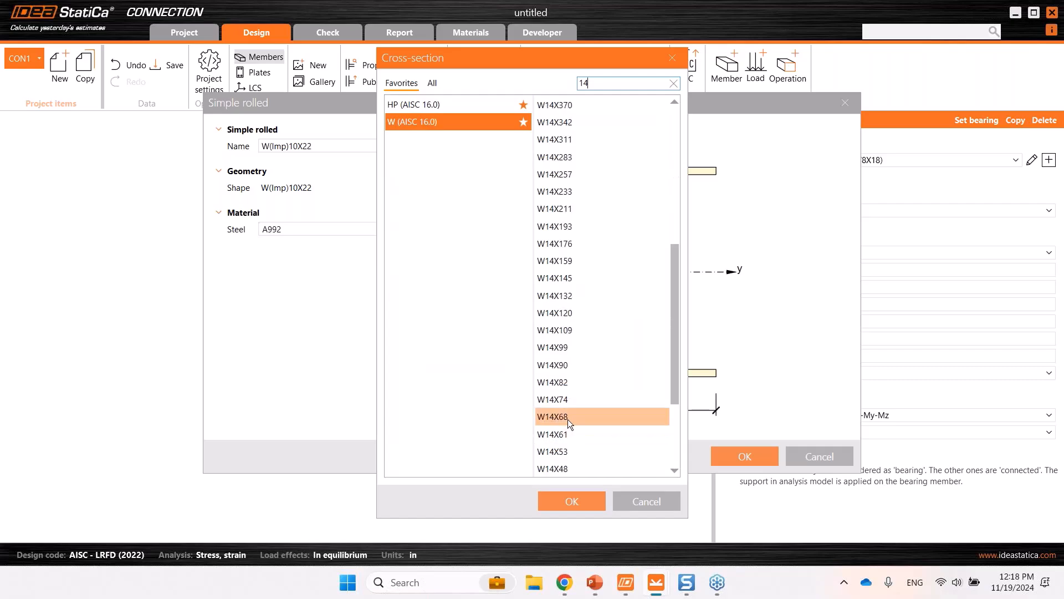
{"action": "left_click", "coordinate": [568, 419]}
{"action": "left_click", "coordinate": [572, 501]}
{"action": "left_click", "coordinate": [748, 454]}
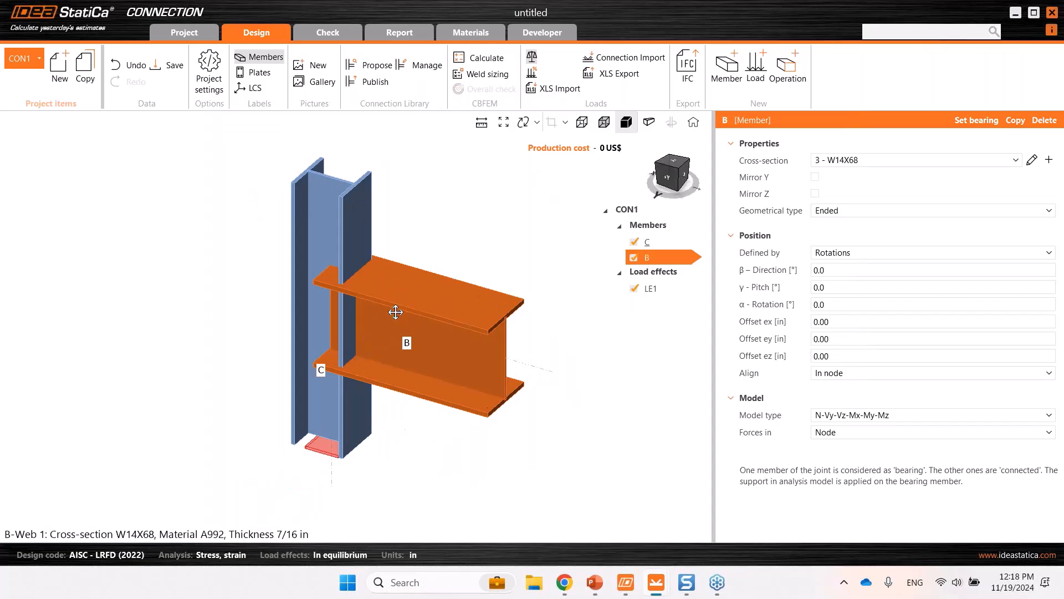
- Add a fin plate operation joining beam B to column C and view the connection from the side
{"action": "left_click", "coordinate": [789, 88]}
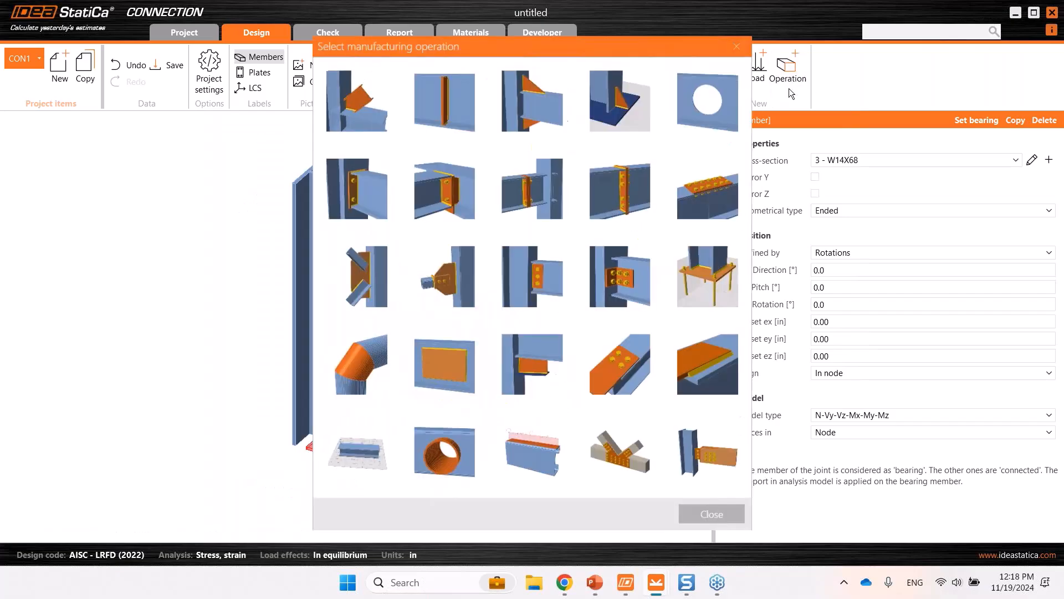
{"action": "left_click", "coordinate": [511, 288]}
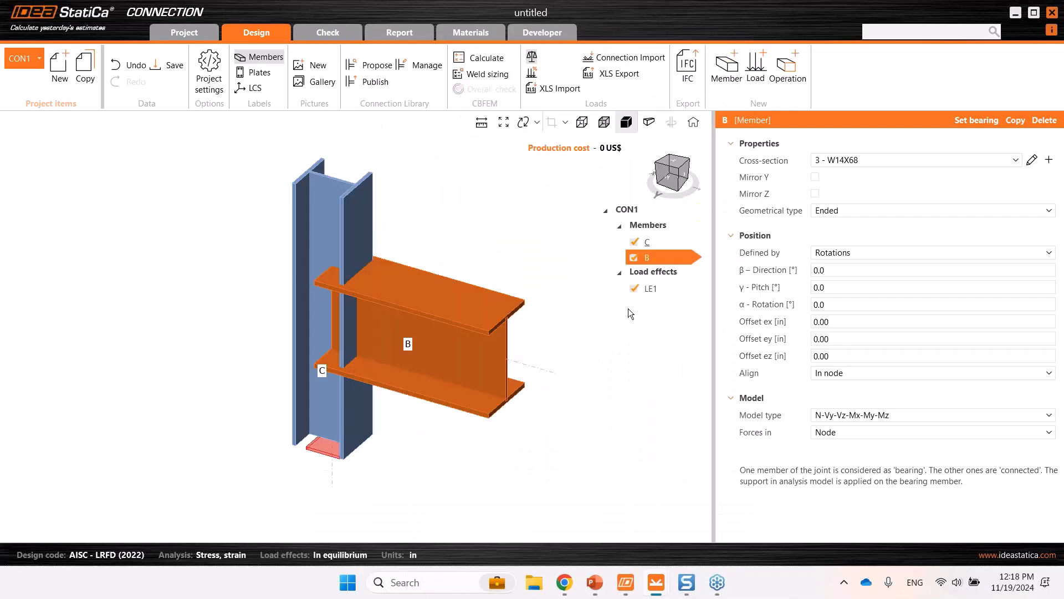
{"action": "left_click", "coordinate": [677, 176]}
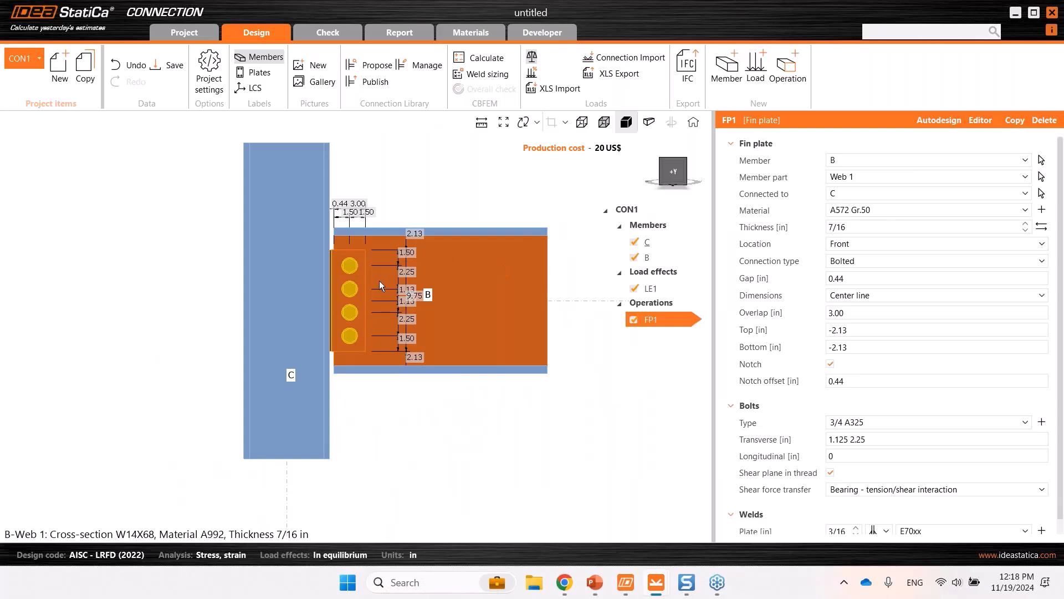
- Set the fin plate's gap to 0.5 in and position it from Top of steel with a top offset of -1 in
{"action": "left_click", "coordinate": [862, 277]}
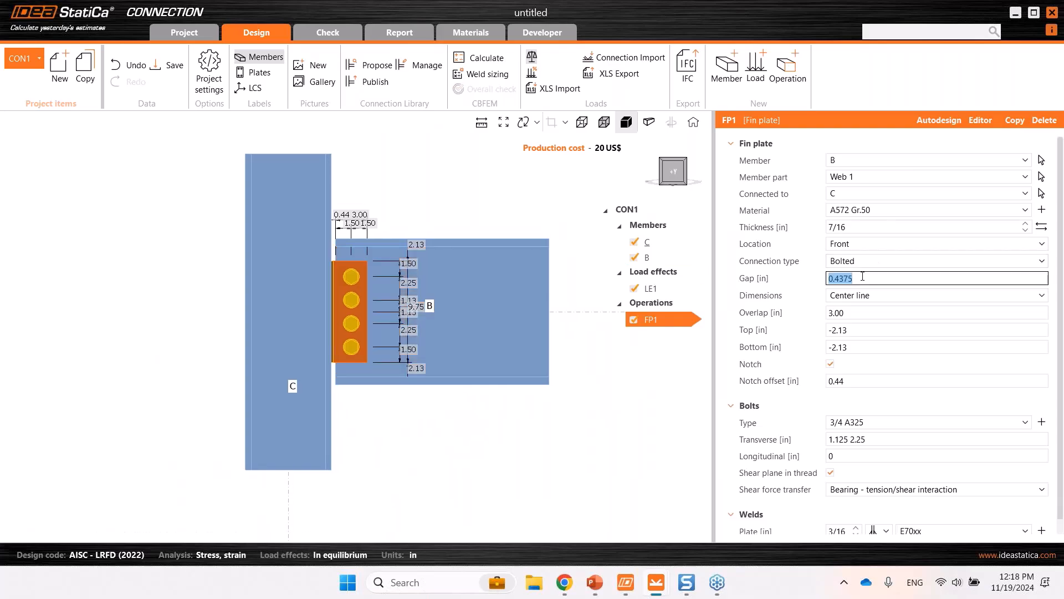
{"action": "type", "text": "0.5"}
{"action": "left_click", "coordinate": [853, 303]}
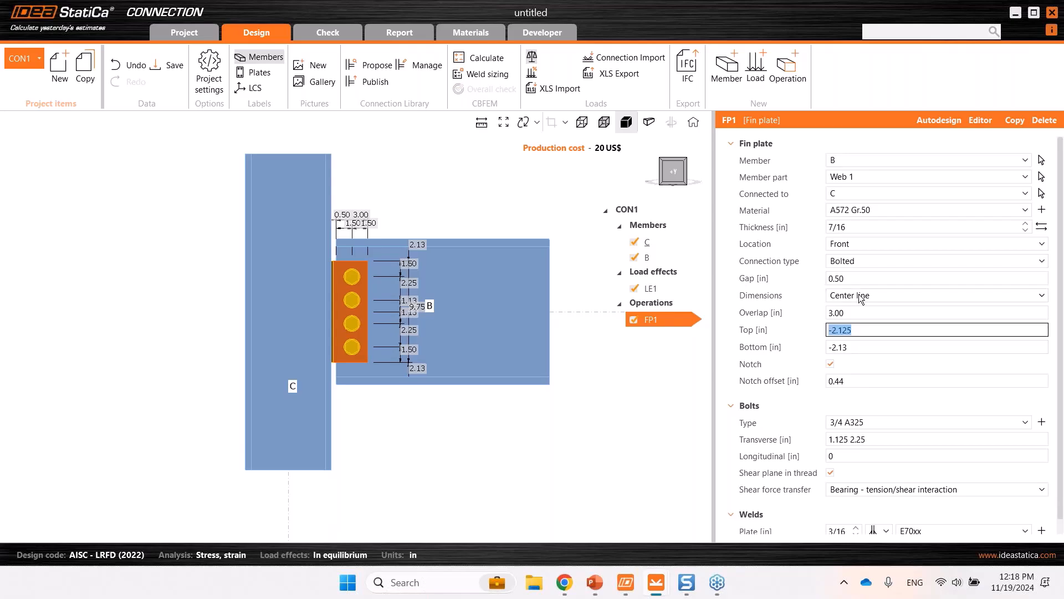
{"action": "left_click", "coordinate": [857, 330]}
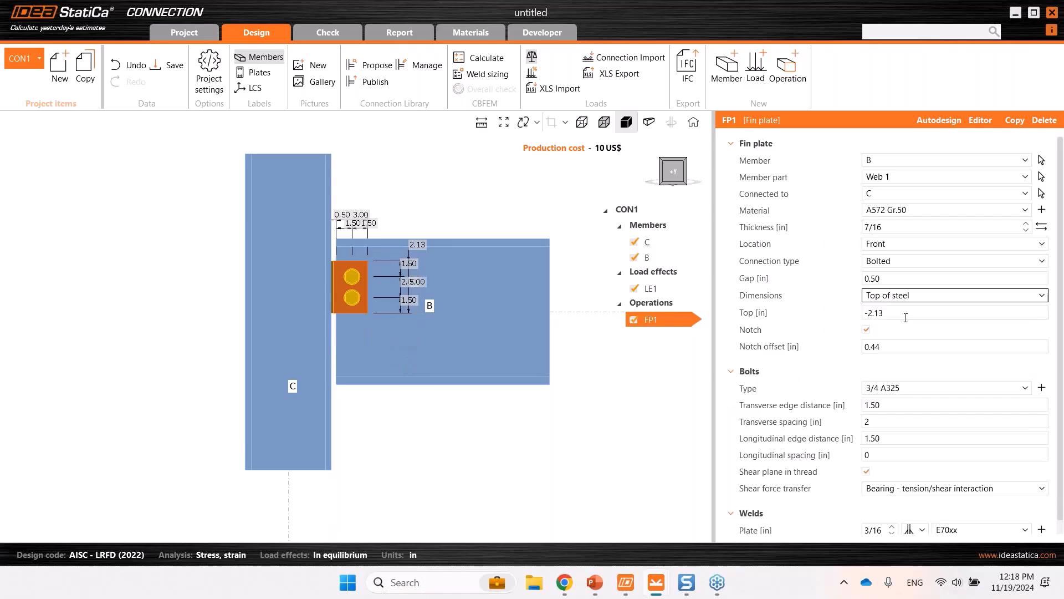
{"action": "left_click", "coordinate": [907, 312]}
{"action": "type", "text": "-1"}
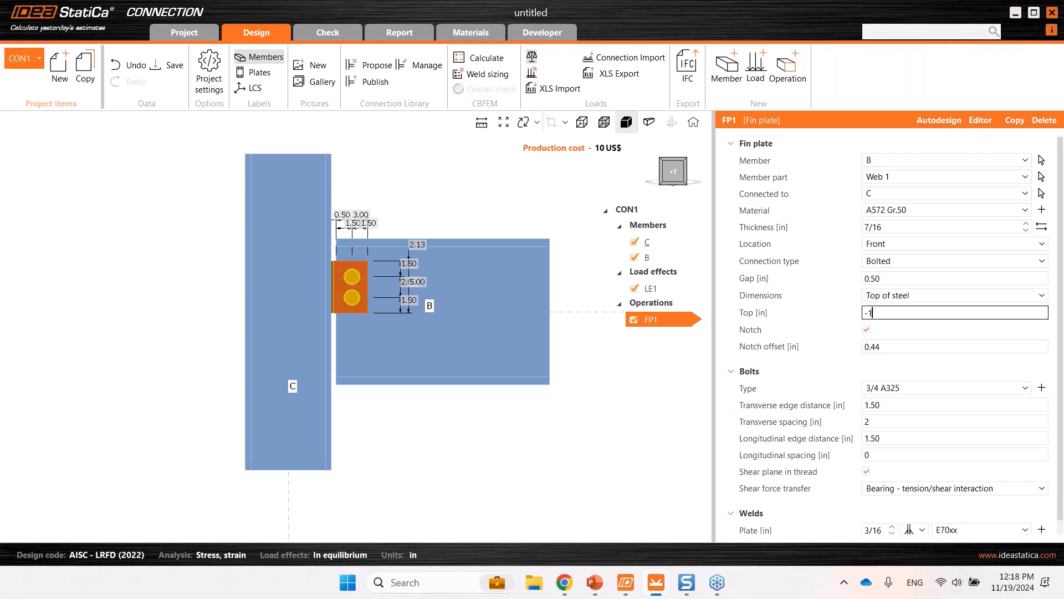
{"action": "left_click", "coordinate": [907, 347]}
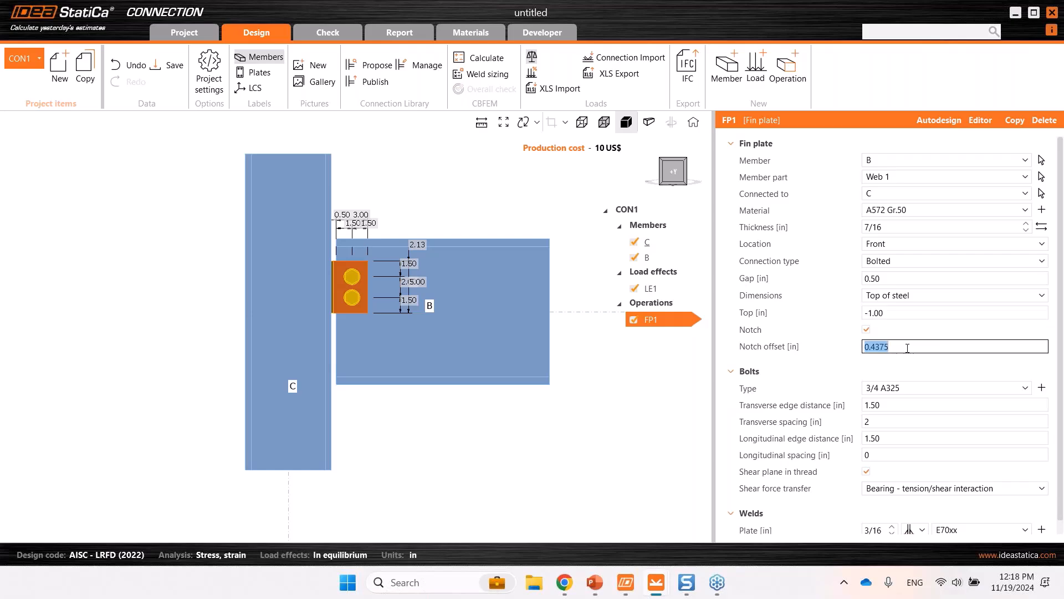
{"action": "left_click", "coordinate": [885, 424]}
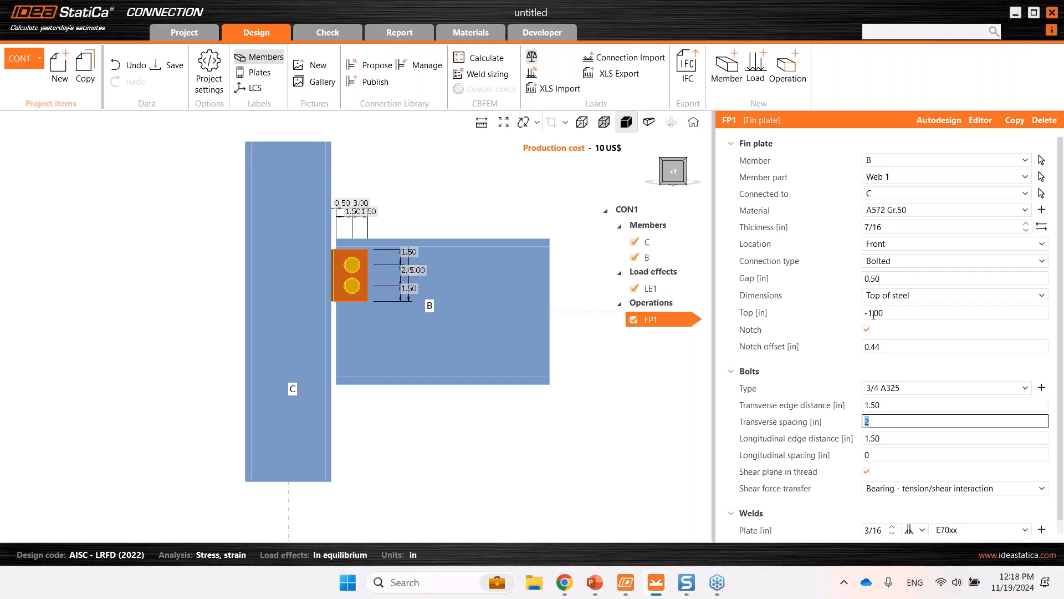
- Set the fin plate's weld size to 5/16 in
{"action": "scroll", "coordinate": [867, 388], "scroll_direction": "down", "scroll_amount": 1}
{"action": "left_click", "coordinate": [880, 518]}
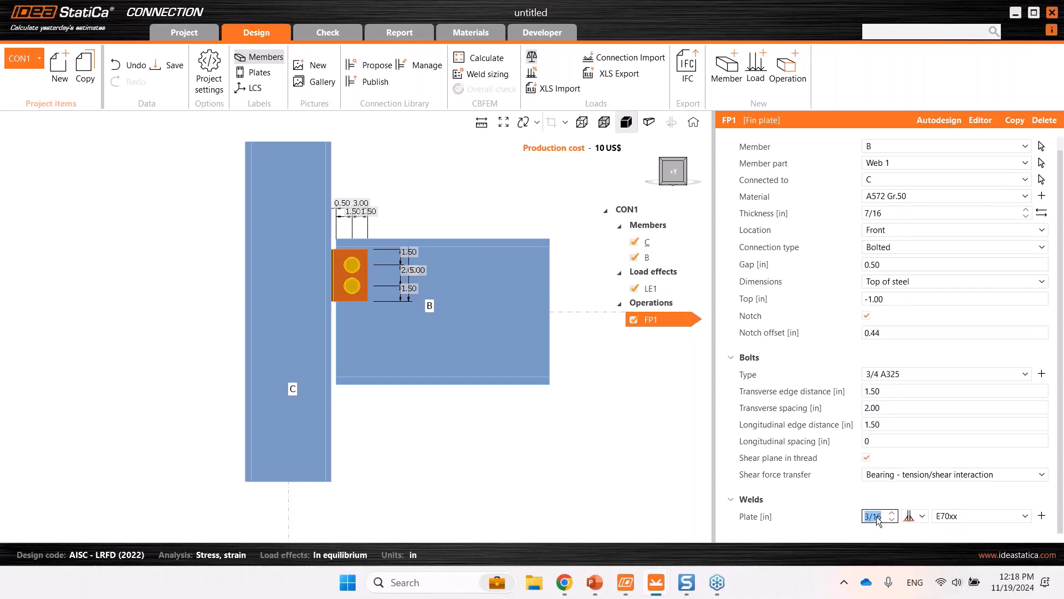
{"action": "type", "text": "5/16"}
{"action": "left_click", "coordinate": [652, 458]}
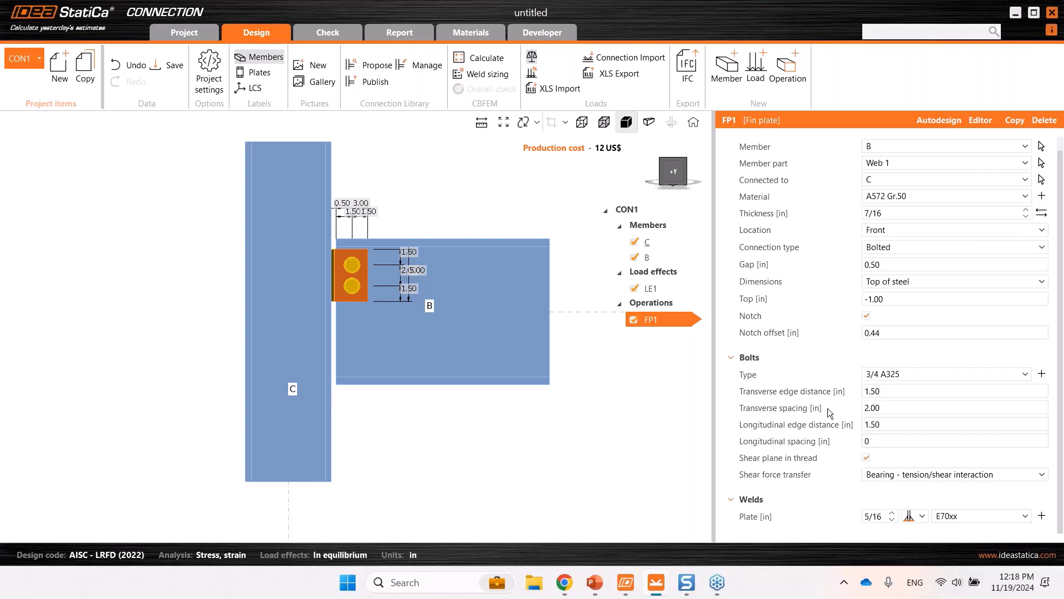
- Set the fin plate bolts' transverse spacing to 3 in, repeated three times (3*3)
{"action": "left_click", "coordinate": [898, 408]}
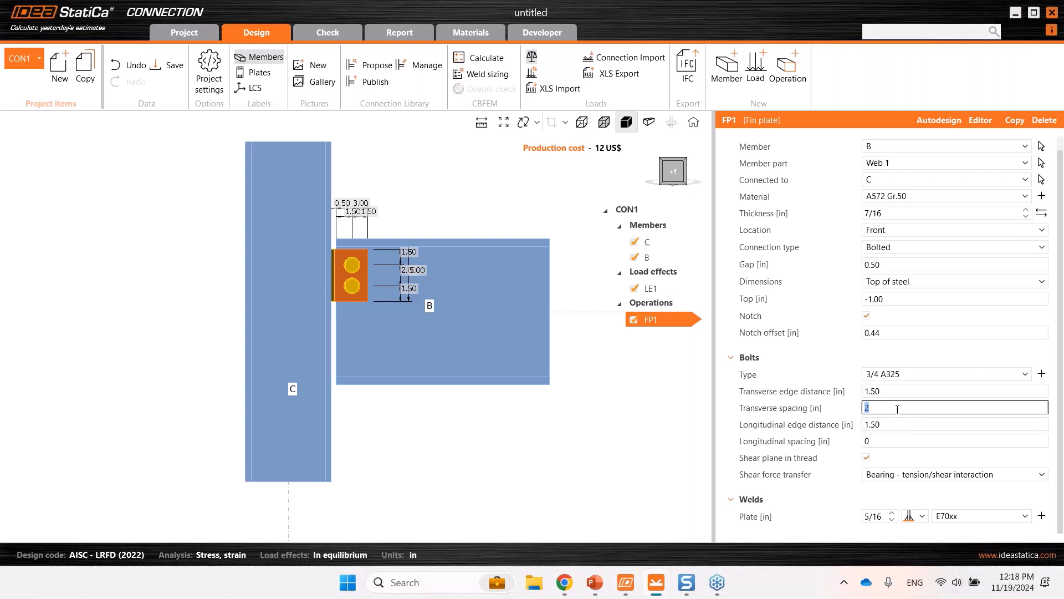
{"action": "type", "text": "3"}
{"action": "key", "text": "Return"}
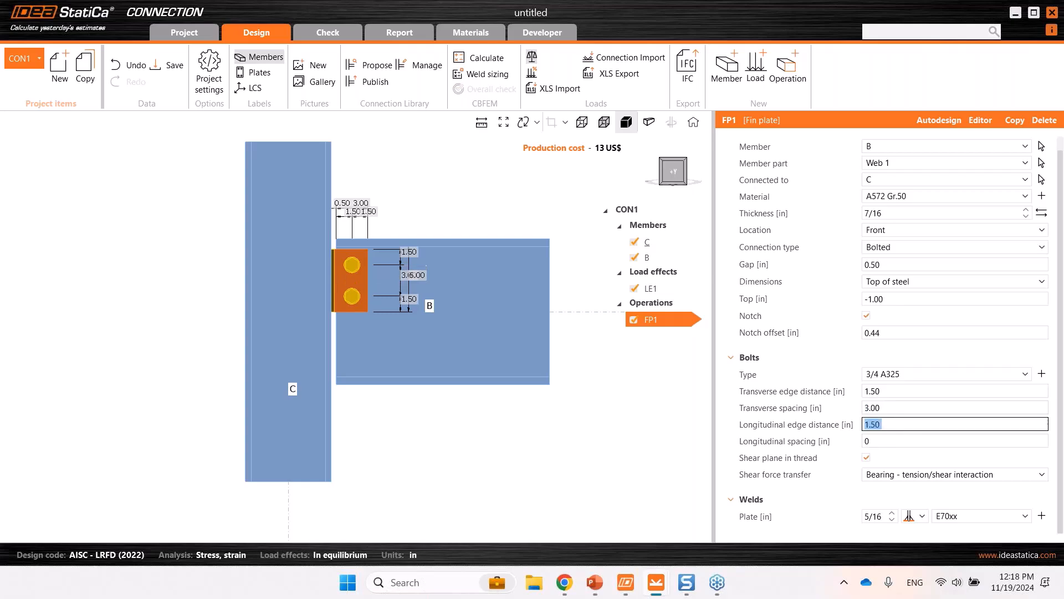
{"action": "type", "text": "3.00*"}
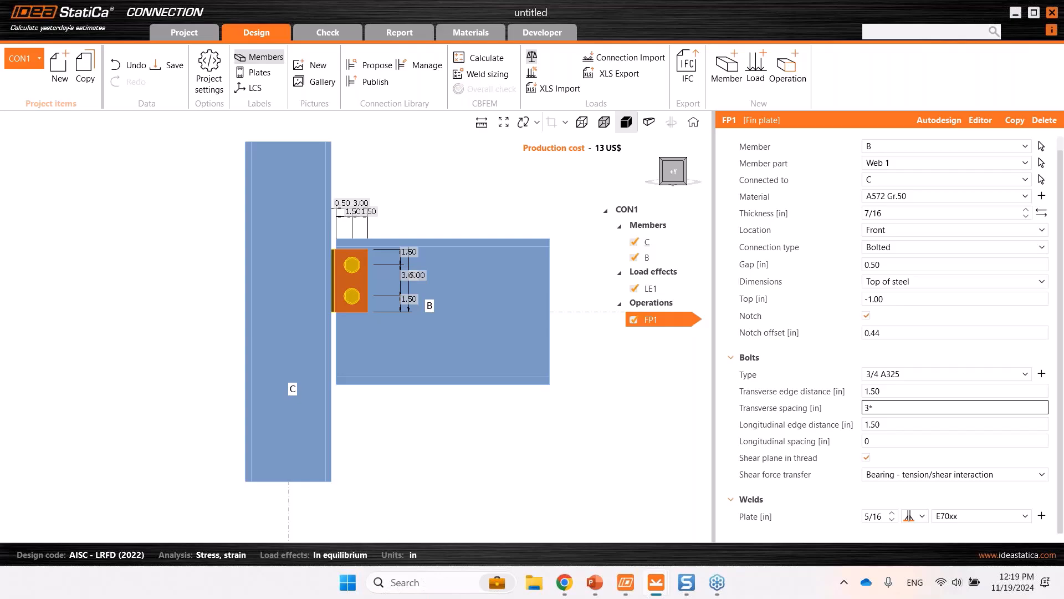
{"action": "type", "text": "3"}
{"action": "key", "text": "Return"}
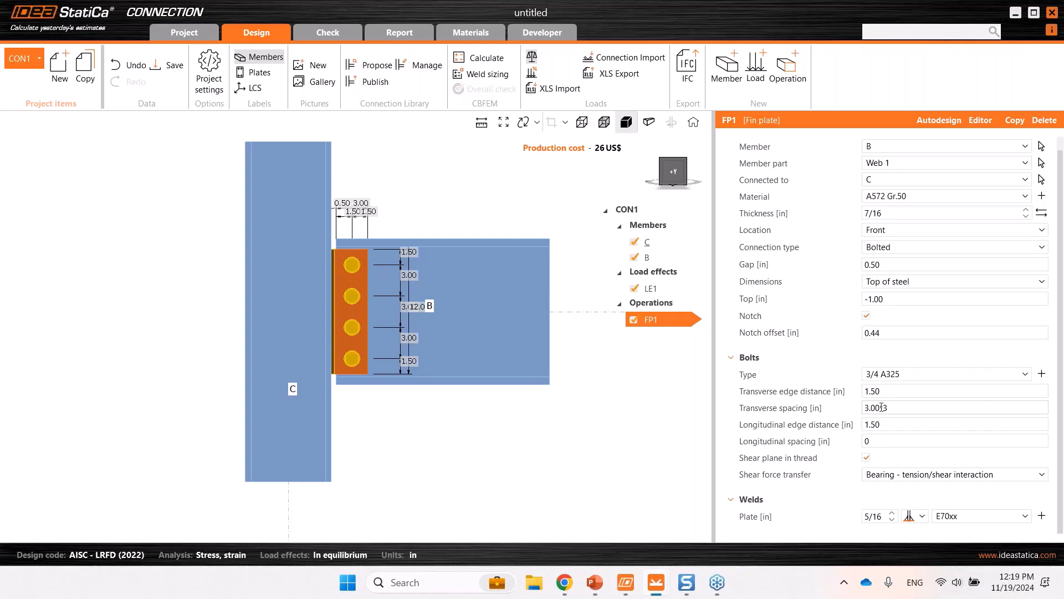
- Set the fin plate bolts' longitudinal spacing to 3 in to add a second bolt column
{"action": "left_click", "coordinate": [877, 441]}
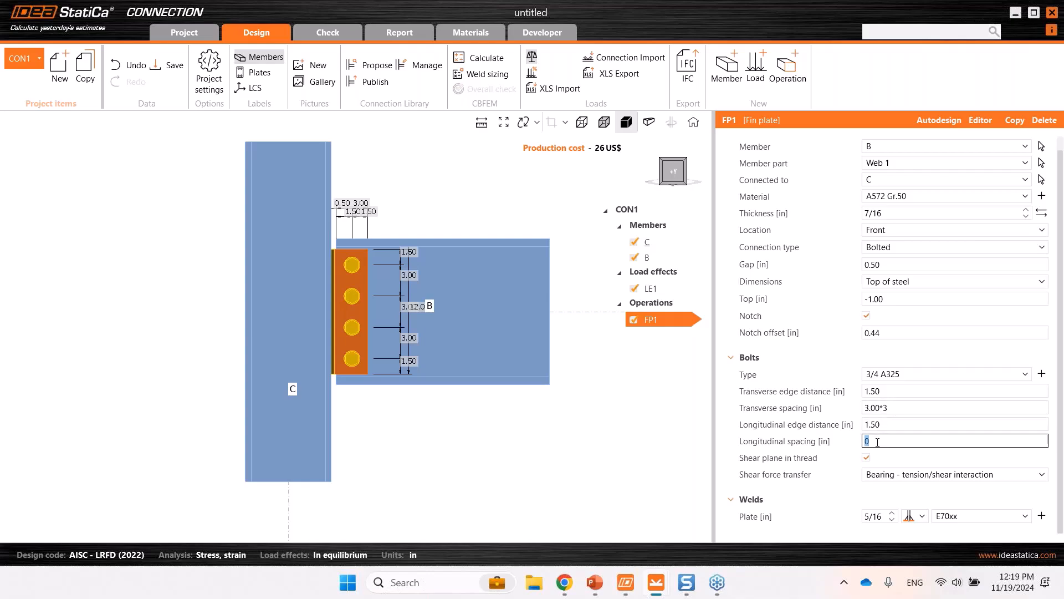
{"action": "type", "text": "2"}
{"action": "type", "text": "3"}
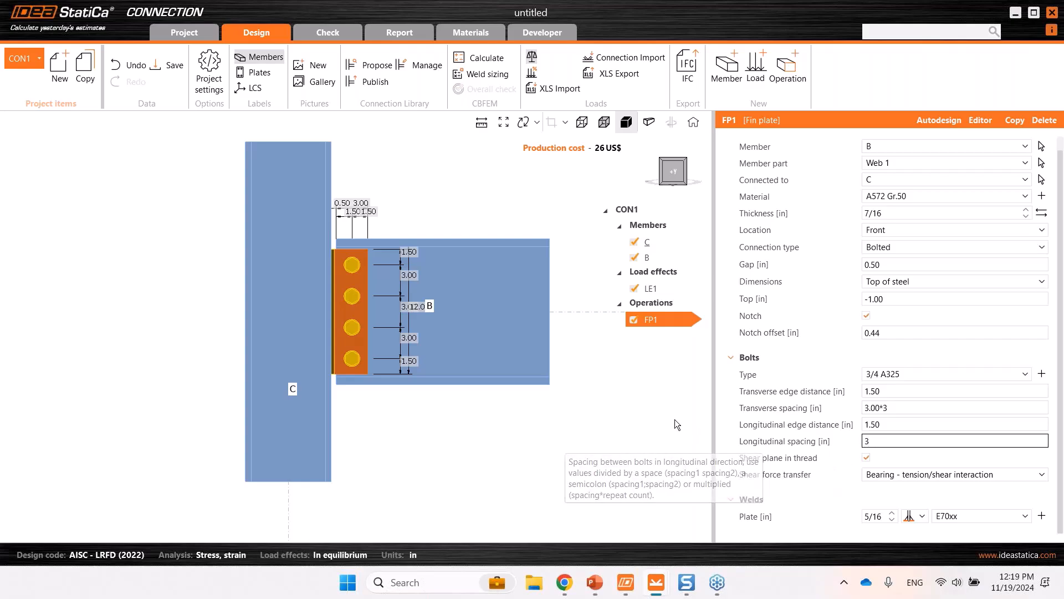
{"action": "key", "text": "Return"}
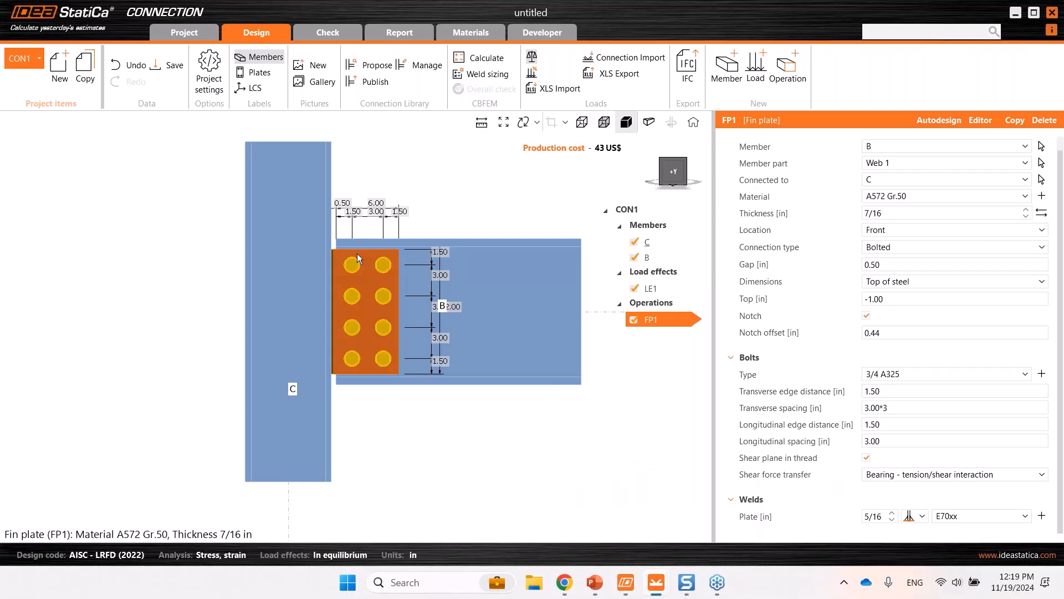
- Add a developer parameter to the project and describe it as Beam web thickness
{"action": "middle_click_drag", "start_coordinate": [445, 213], "coordinate": [302, 224]}
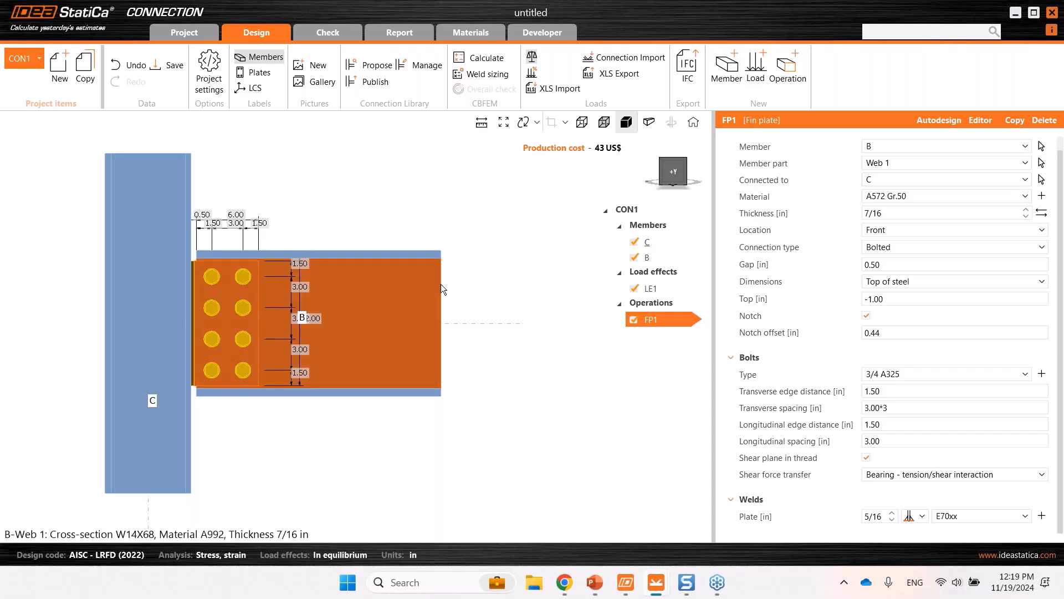
{"action": "left_click", "coordinate": [539, 32]}
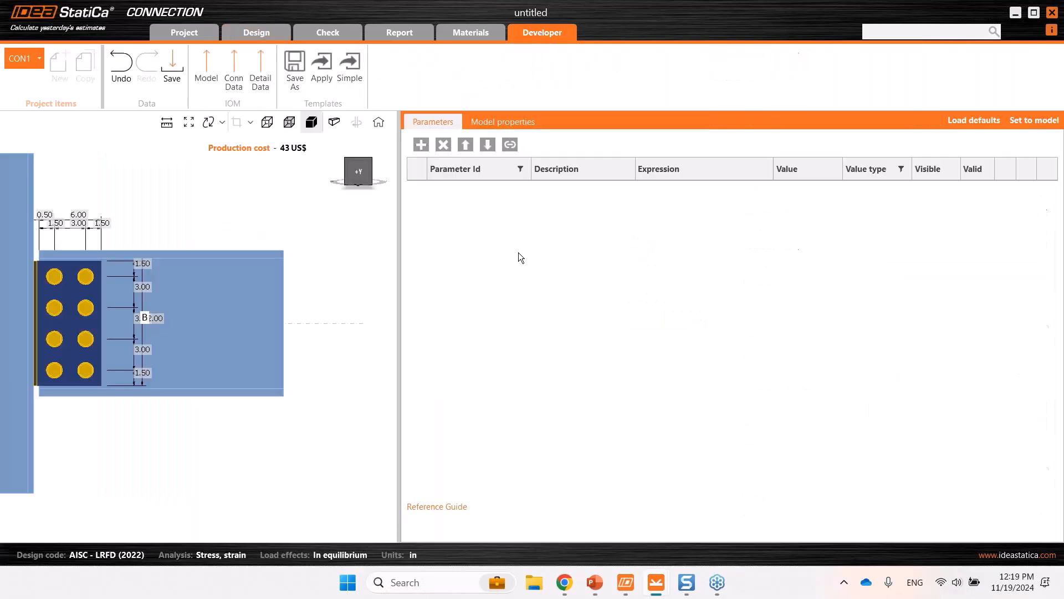
{"action": "scroll", "coordinate": [286, 320], "scroll_direction": "down", "scroll_amount": 2}
{"action": "middle_click_drag", "start_coordinate": [270, 320], "coordinate": [302, 314]}
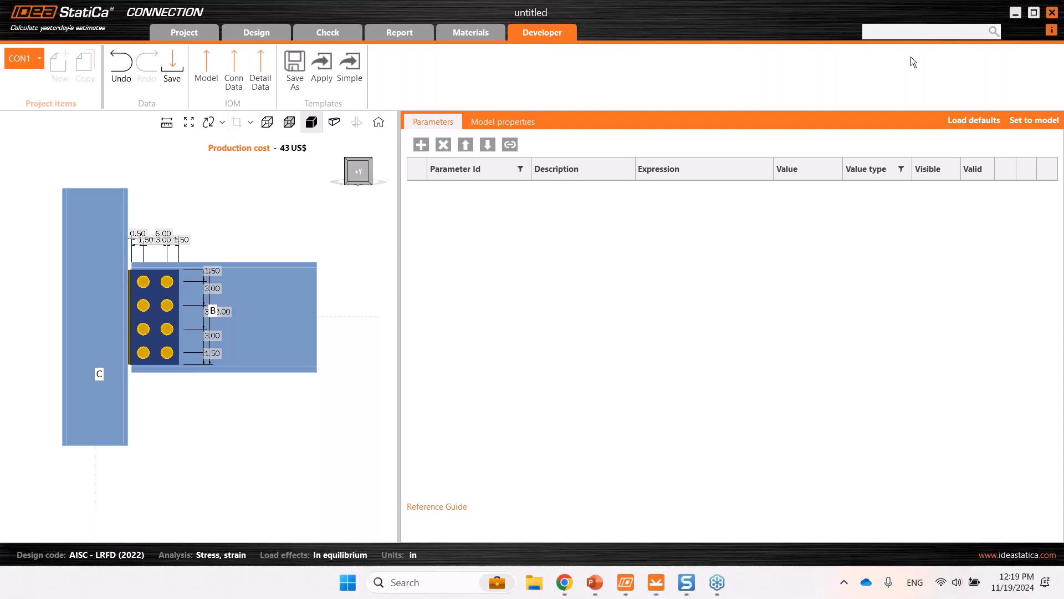
{"action": "left_click", "coordinate": [421, 145]}
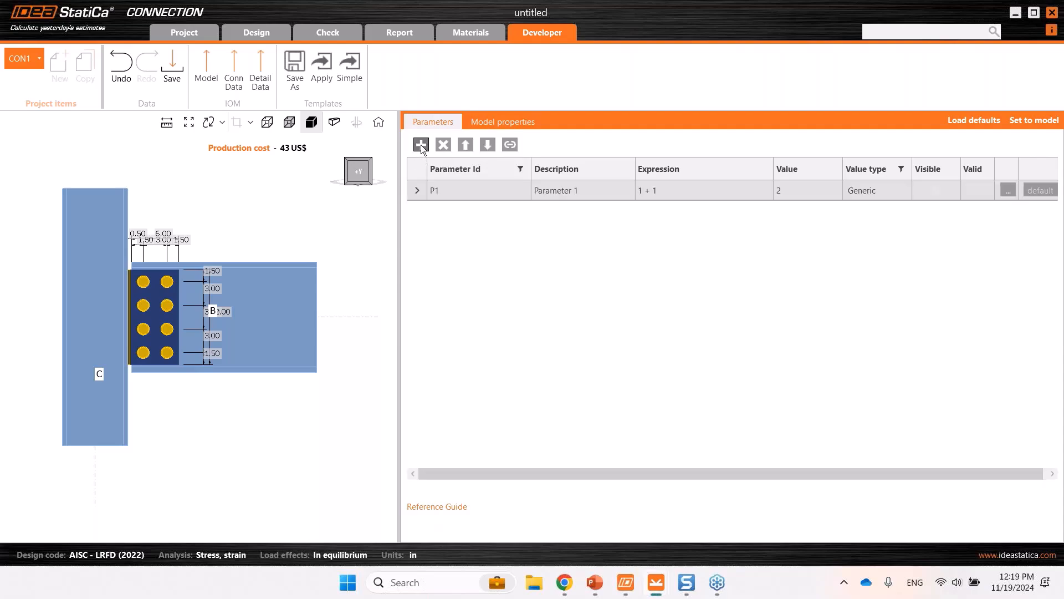
{"action": "double_click", "coordinate": [449, 190]}
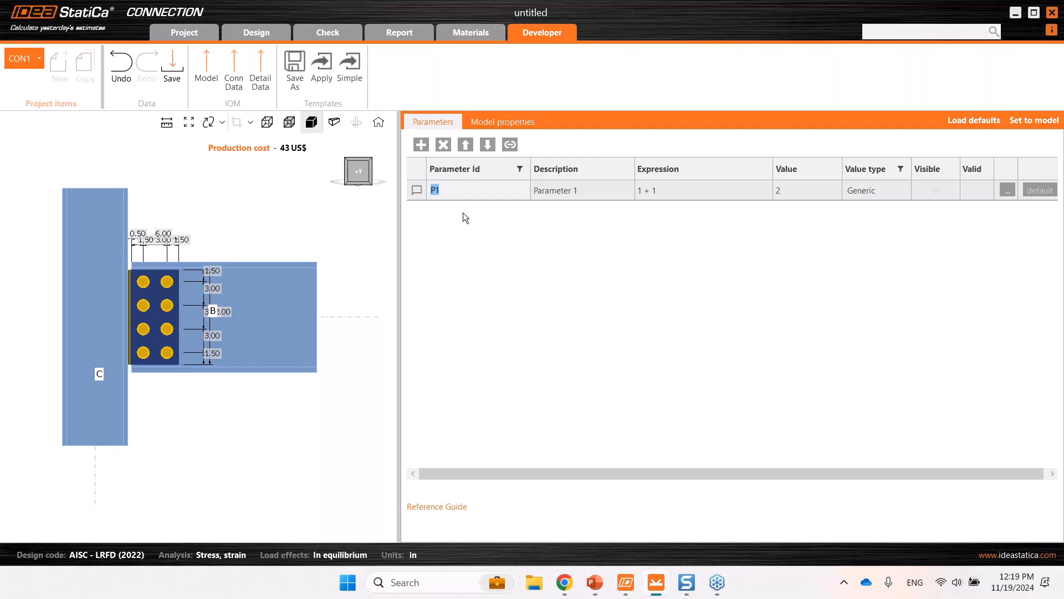
{"action": "left_click", "coordinate": [572, 192]}
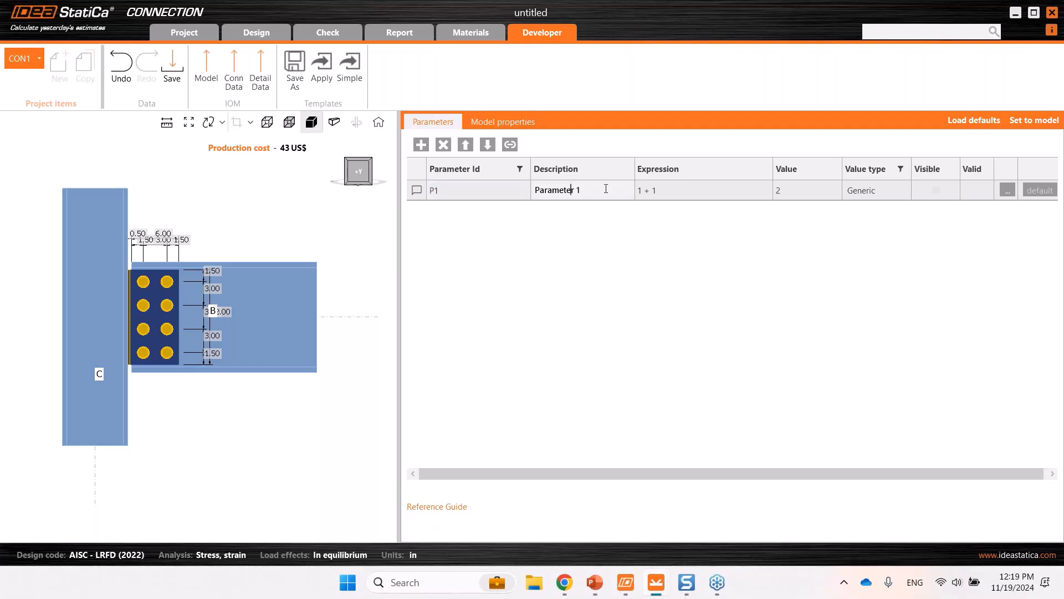
{"action": "left_click_drag", "start_coordinate": [606, 190], "coordinate": [541, 192]}
{"action": "type", "text": "Beam web thickness"}
{"action": "left_click", "coordinate": [675, 192]}
{"action": "left_click", "coordinate": [659, 196]}
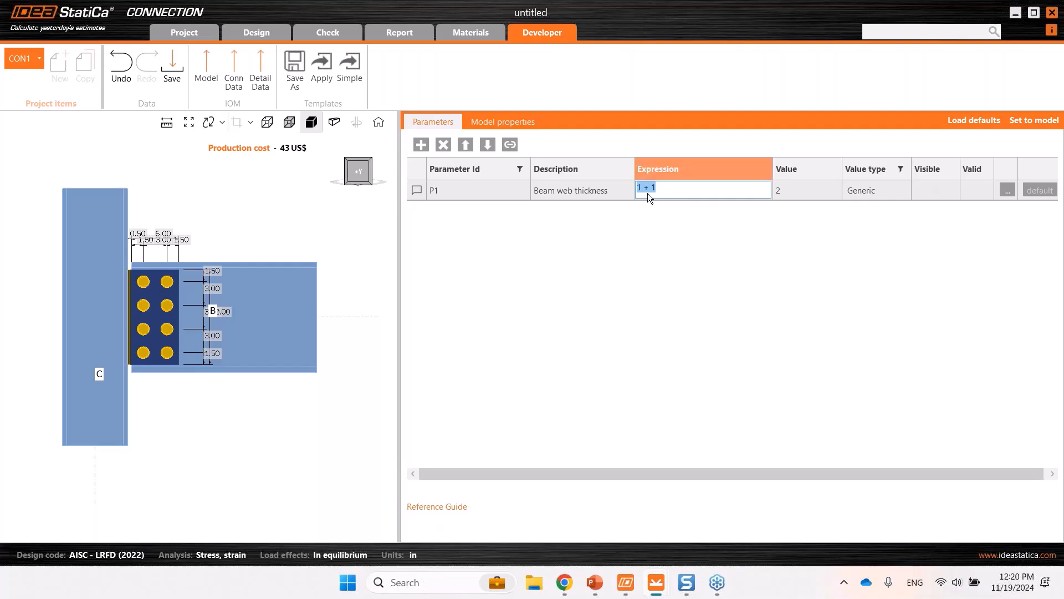
{"action": "left_click", "coordinate": [680, 202]}
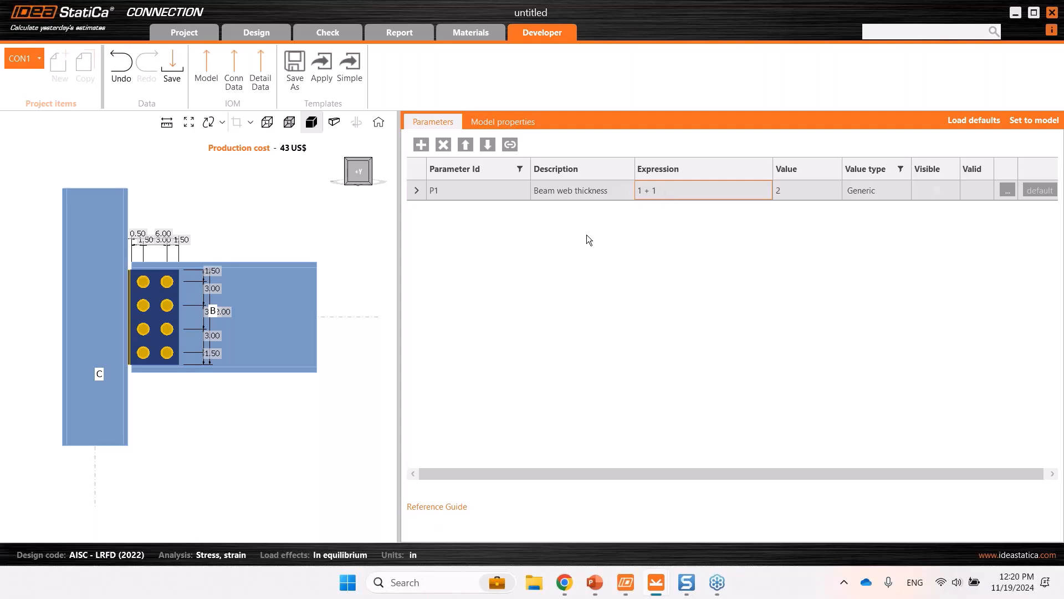
- Open the Expression Parameter Reference guide and examine its operators and standard functions
{"action": "left_click", "coordinate": [443, 508]}
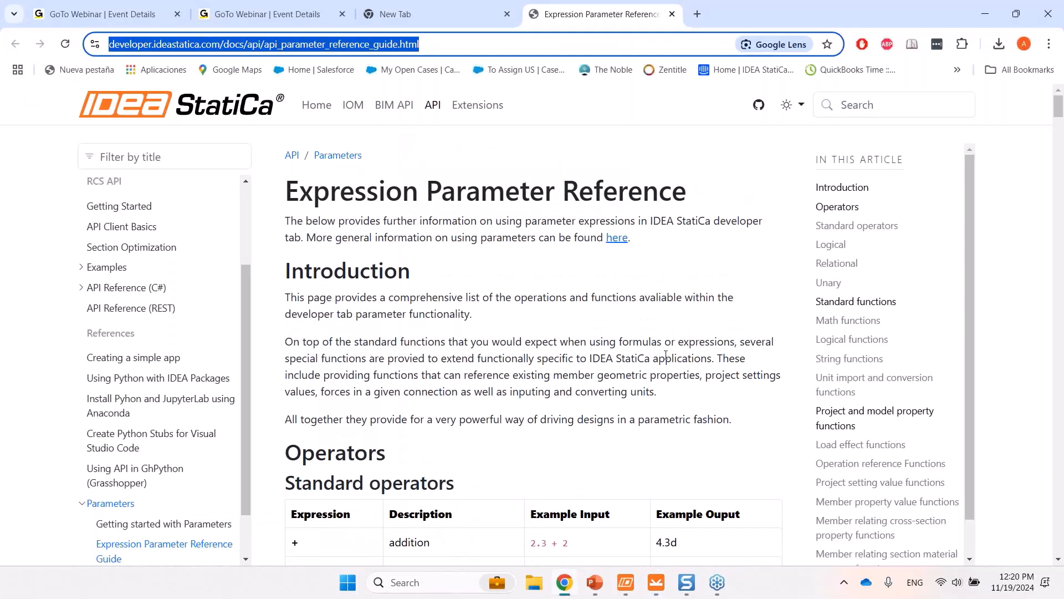
{"action": "scroll", "coordinate": [663, 349], "scroll_direction": "down", "scroll_amount": 3}
{"action": "scroll", "coordinate": [645, 332], "scroll_direction": "up", "scroll_amount": 3}
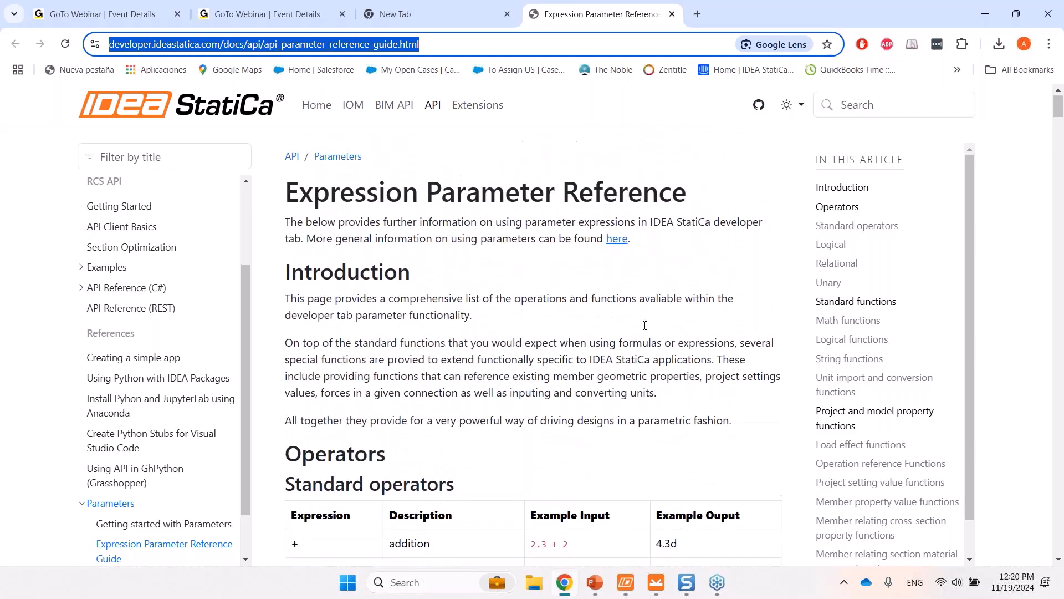
{"action": "scroll", "coordinate": [645, 327], "scroll_direction": "down", "scroll_amount": 5}
{"action": "scroll", "coordinate": [644, 325], "scroll_direction": "down", "scroll_amount": 1}
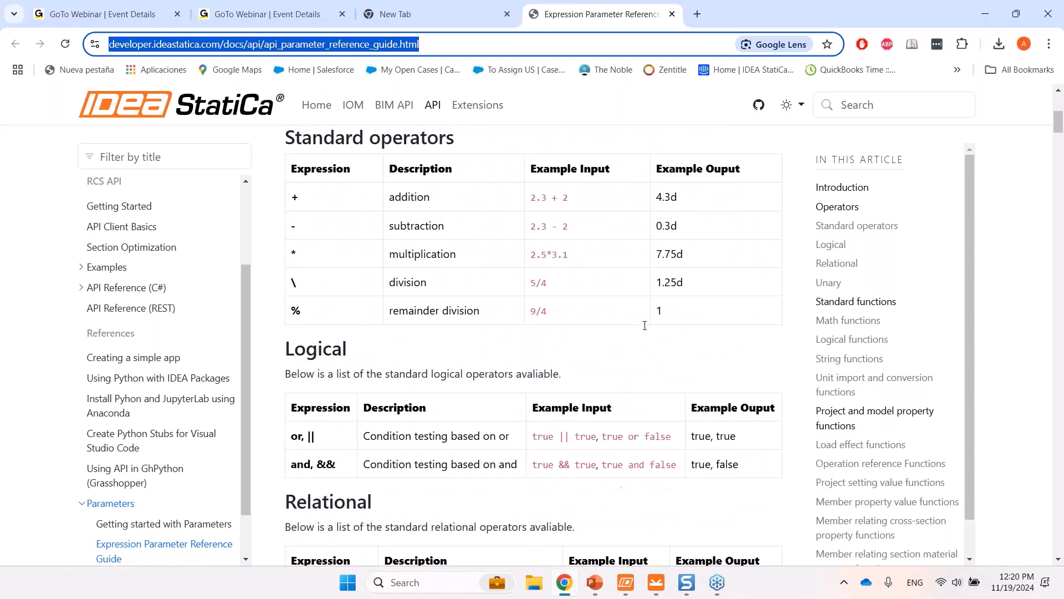
{"action": "scroll", "coordinate": [644, 325], "scroll_direction": "up", "scroll_amount": 2}
{"action": "scroll", "coordinate": [644, 325], "scroll_direction": "down", "scroll_amount": 5}
{"action": "scroll", "coordinate": [641, 325], "scroll_direction": "down", "scroll_amount": 8}
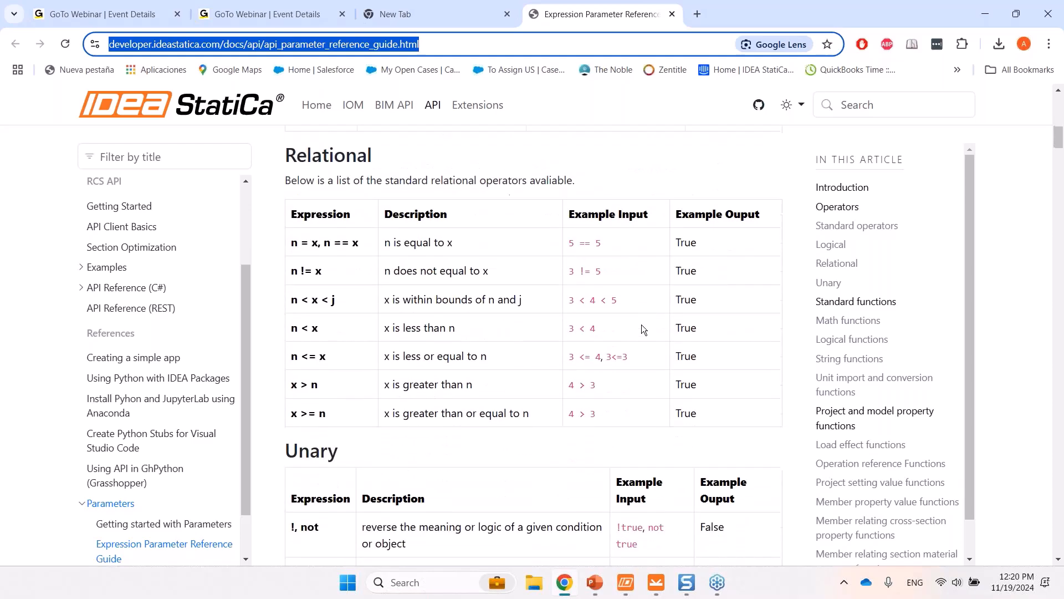
{"action": "scroll", "coordinate": [640, 325], "scroll_direction": "down", "scroll_amount": 3}
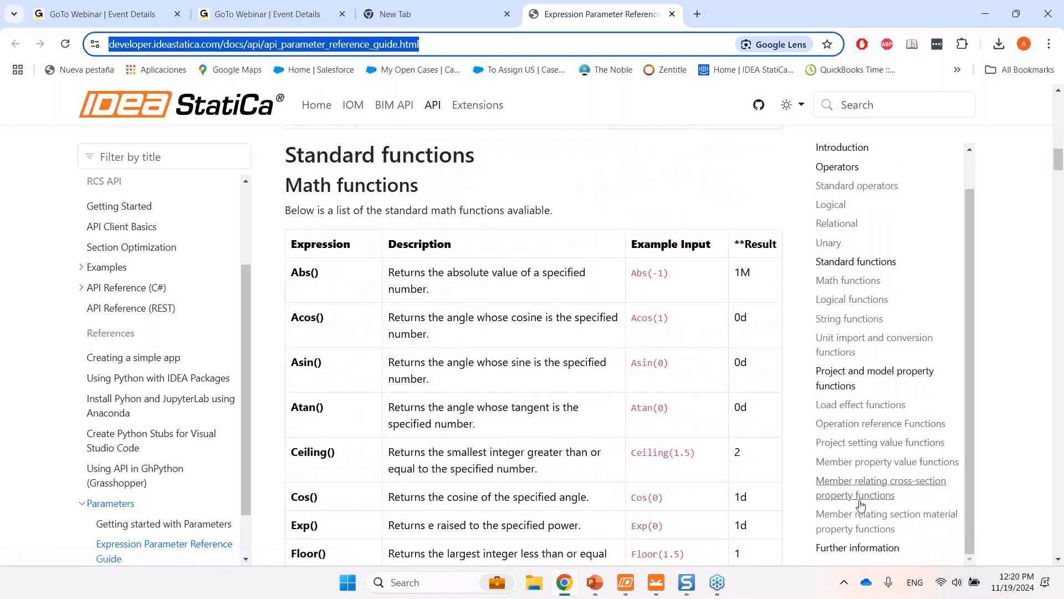
- Copy the web thickness function from the guide's member cross-section functions and set the Beam web thickness expression to GetBeamPlateThickness('B', 'Web')
{"action": "left_click", "coordinate": [866, 495]}
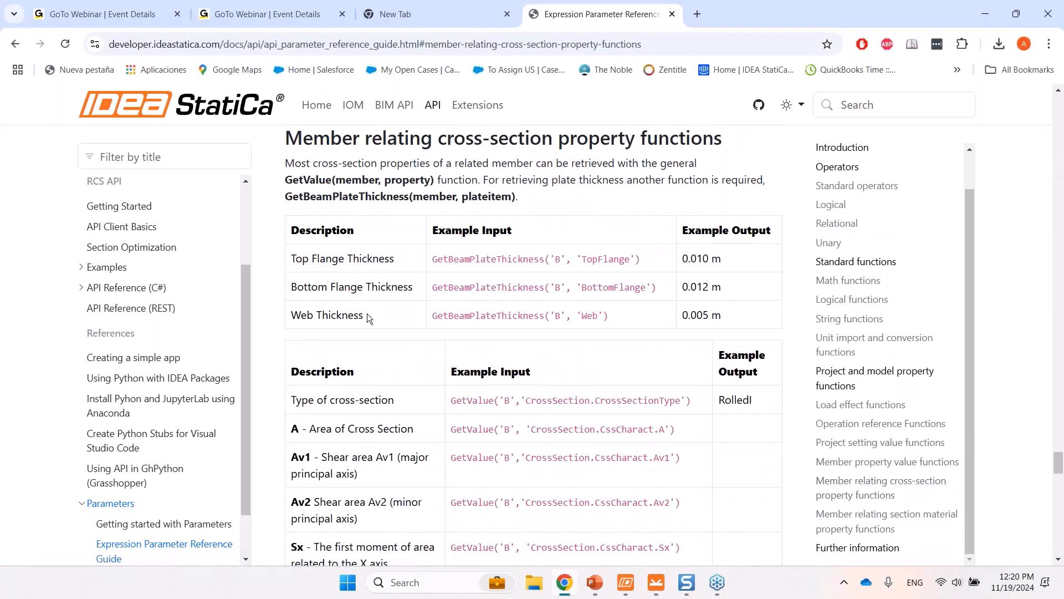
{"action": "left_click_drag", "start_coordinate": [606, 313], "coordinate": [433, 314]}
{"action": "key", "text": "ctrl+c"}
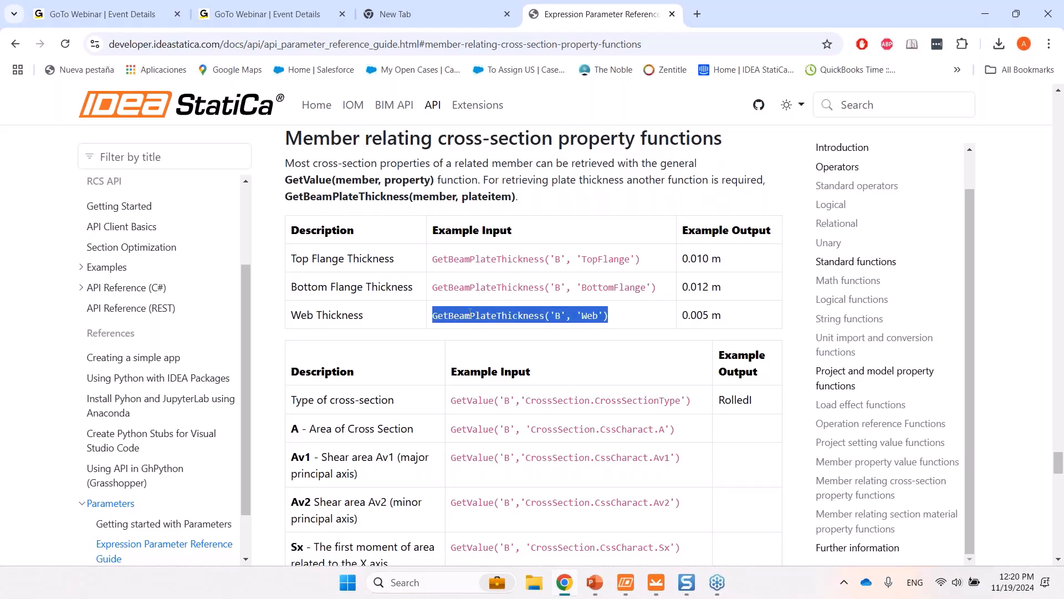
{"action": "mouse_move", "coordinate": [654, 591]}
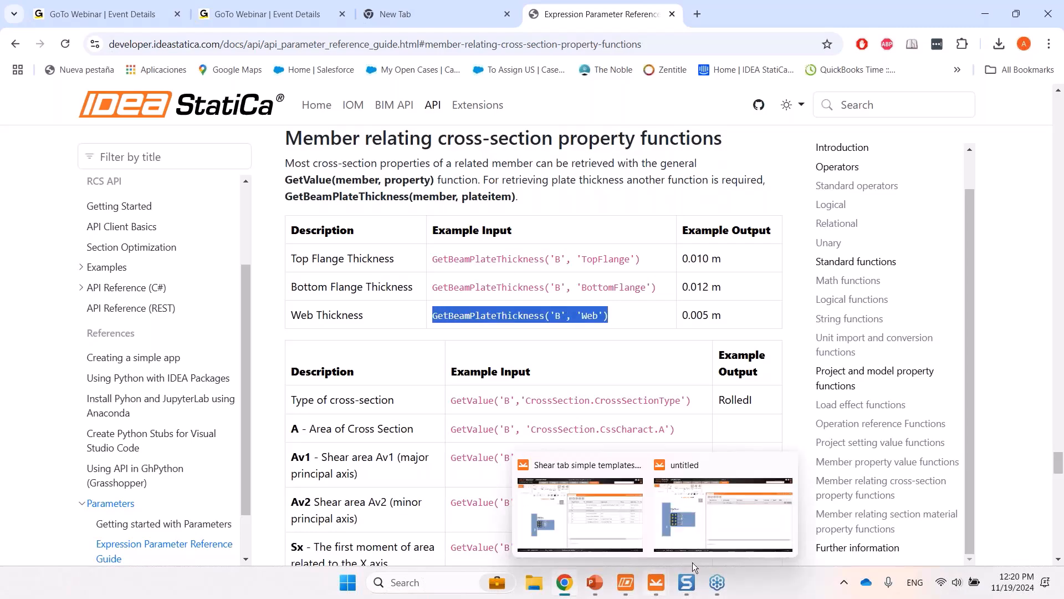
{"action": "left_click", "coordinate": [736, 499]}
{"action": "double_click", "coordinate": [666, 191]}
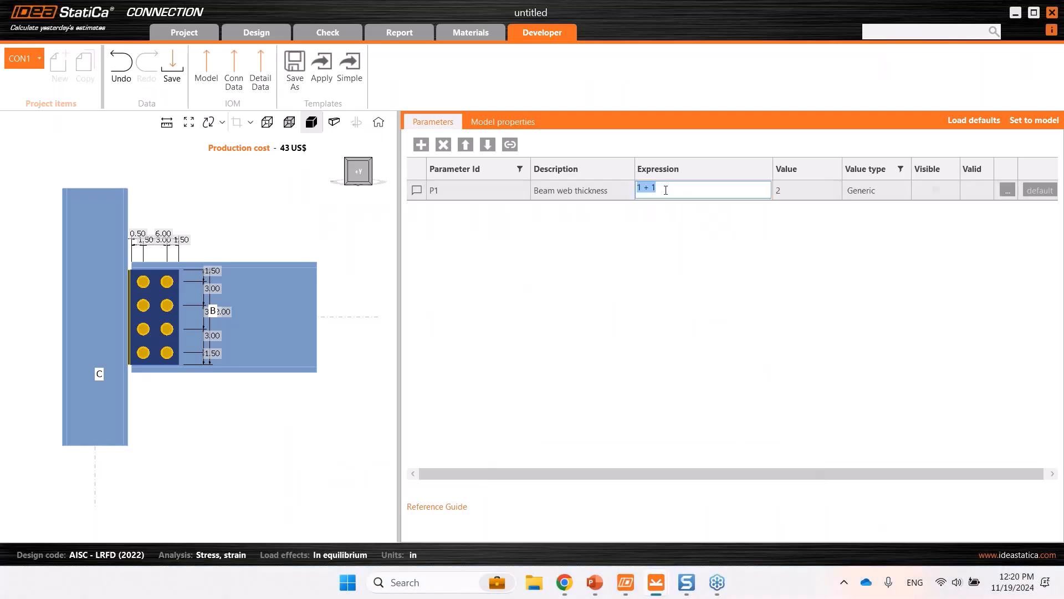
{"action": "key", "text": "ctrl+v"}
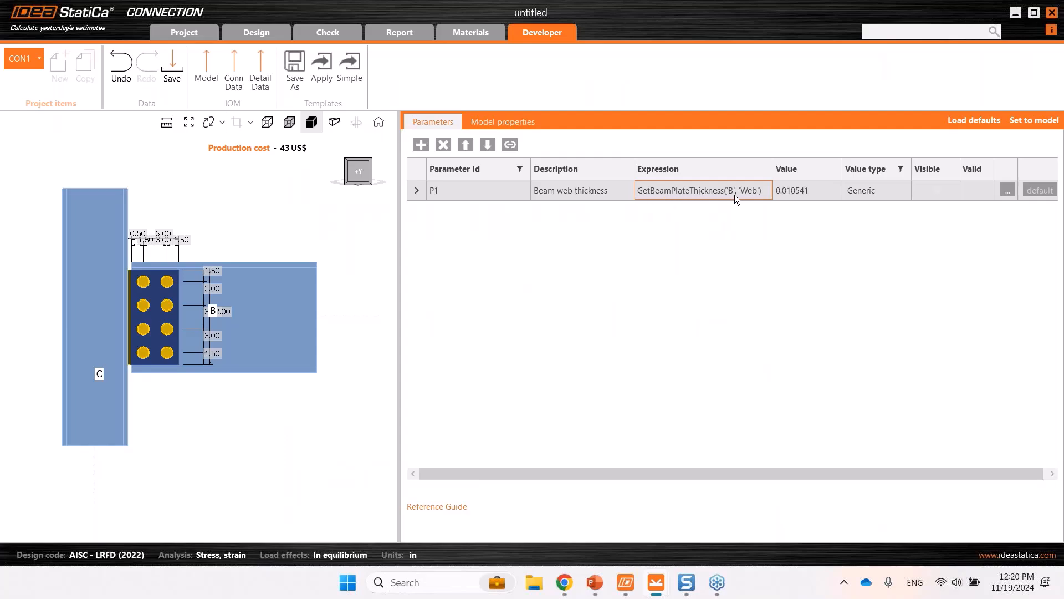
- Set the Beam web thickness parameter's value type to Plate thickness
{"action": "left_click", "coordinate": [872, 189]}
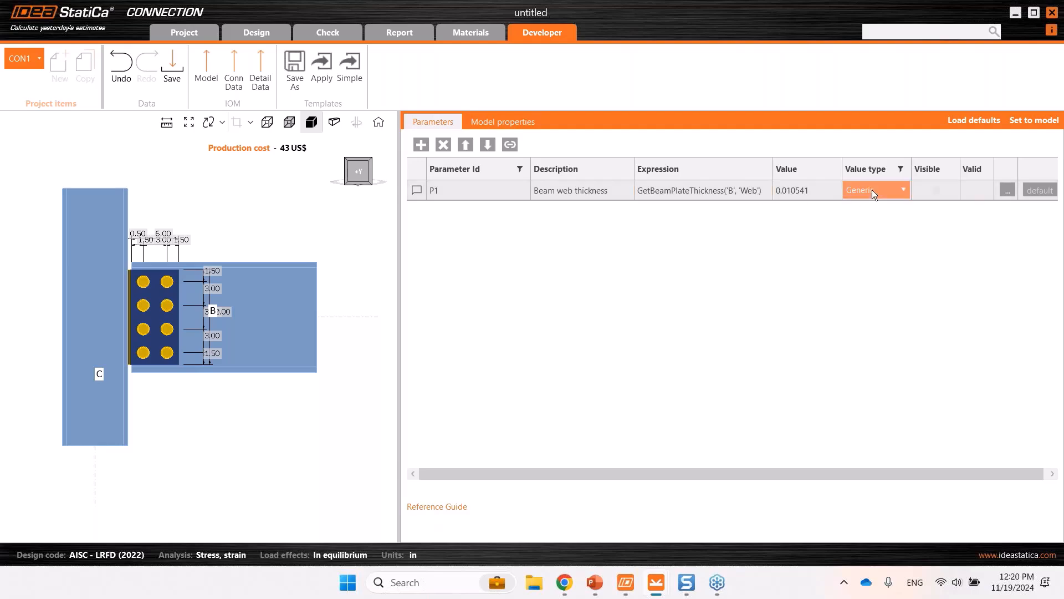
{"action": "left_click", "coordinate": [882, 190]}
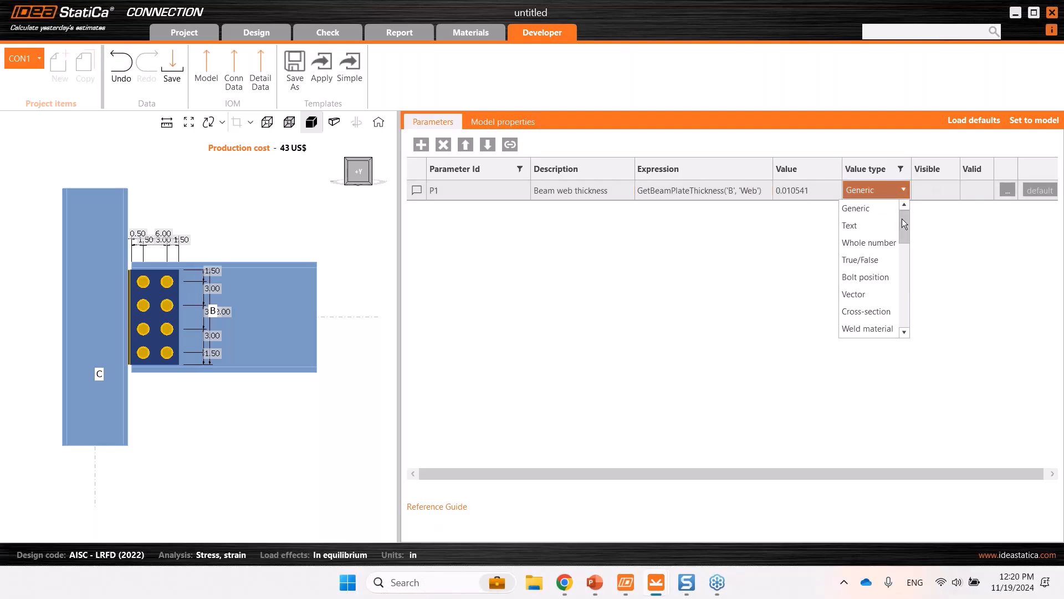
{"action": "left_click_drag", "start_coordinate": [903, 219], "coordinate": [906, 309]}
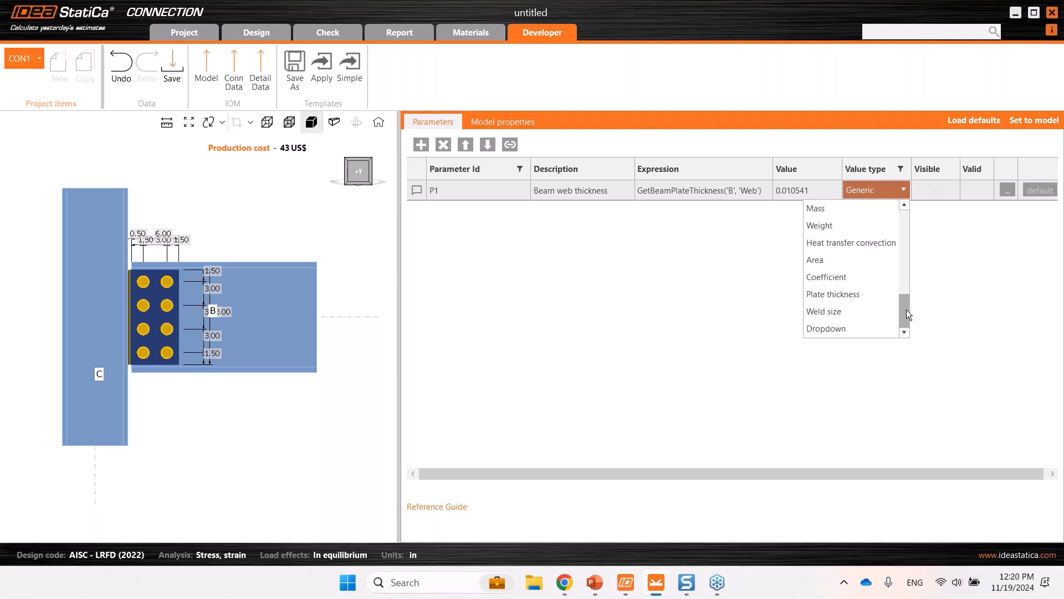
{"action": "left_click", "coordinate": [848, 298]}
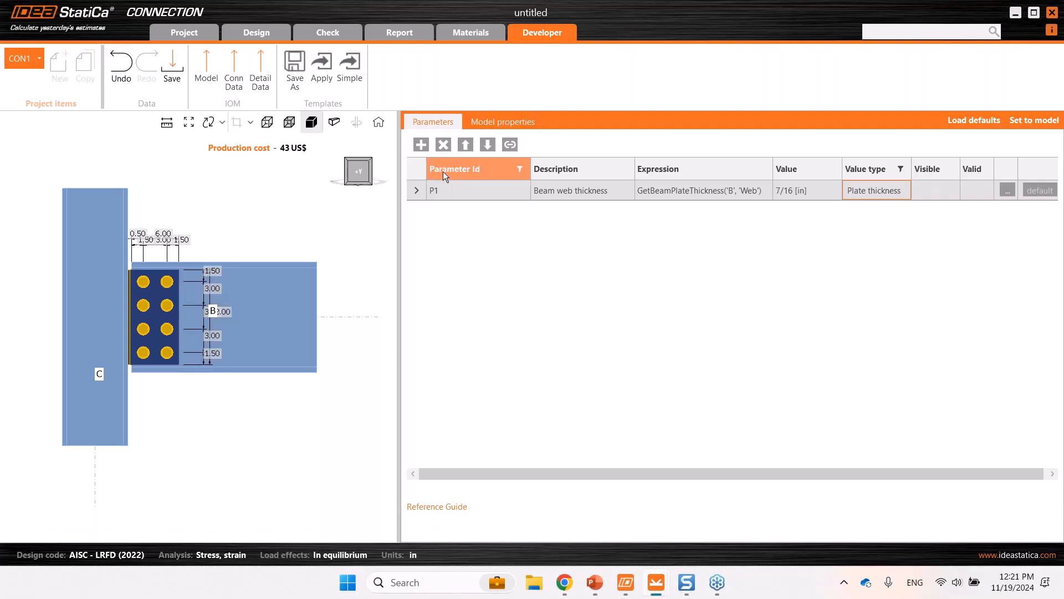
- Add a visible parameter described as #Bolt rows with the expression 2
{"action": "left_click", "coordinate": [421, 145]}
{"action": "left_click", "coordinate": [592, 214]}
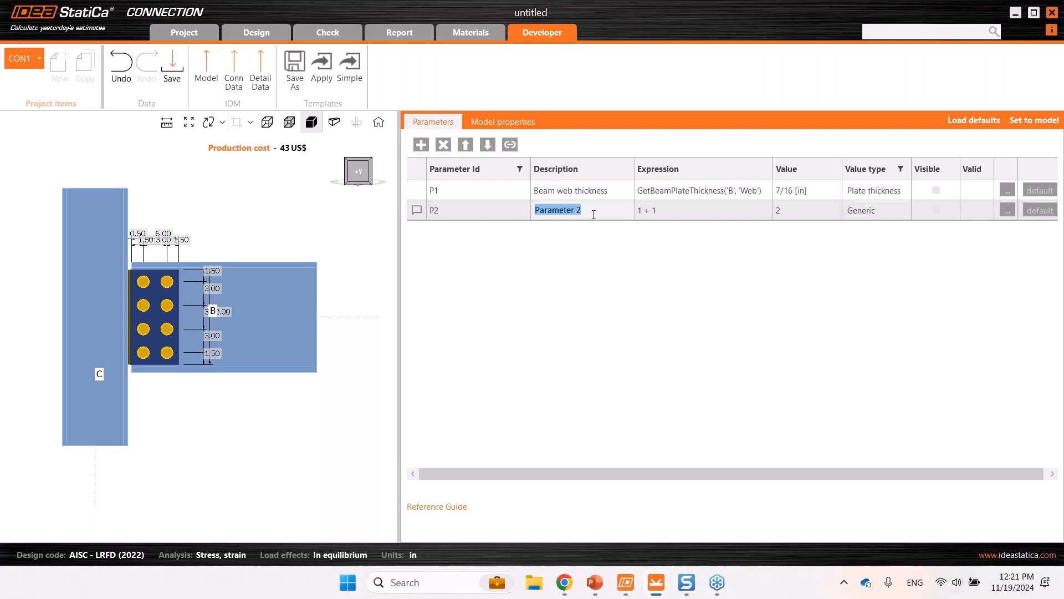
{"action": "type", "text": "#Bolt rows"}
{"action": "key", "text": "Return"}
{"action": "key", "text": "Tab"}
{"action": "type", "text": "2"}
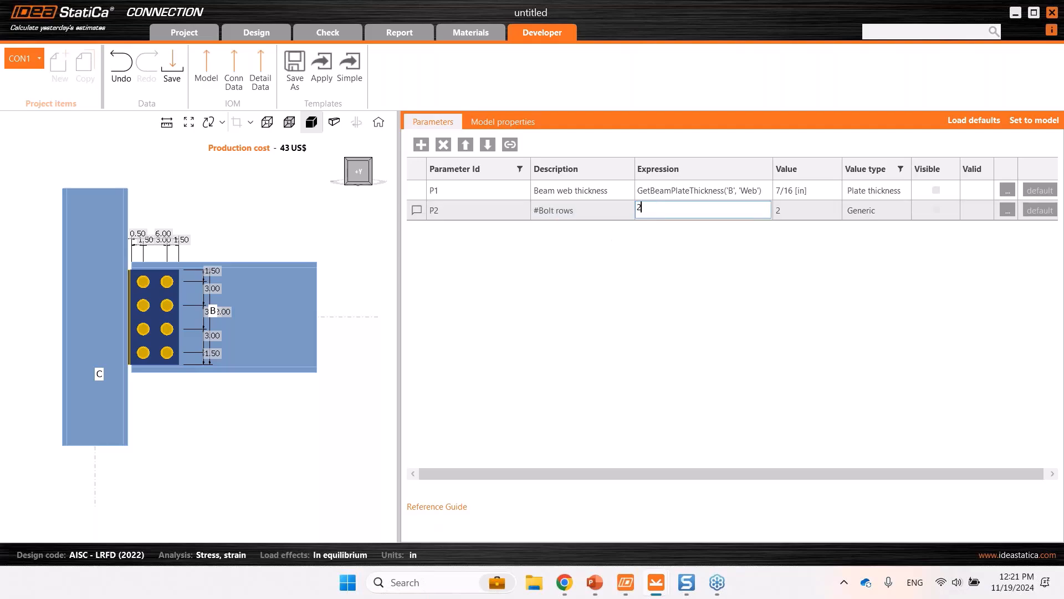
{"action": "key", "text": "Return"}
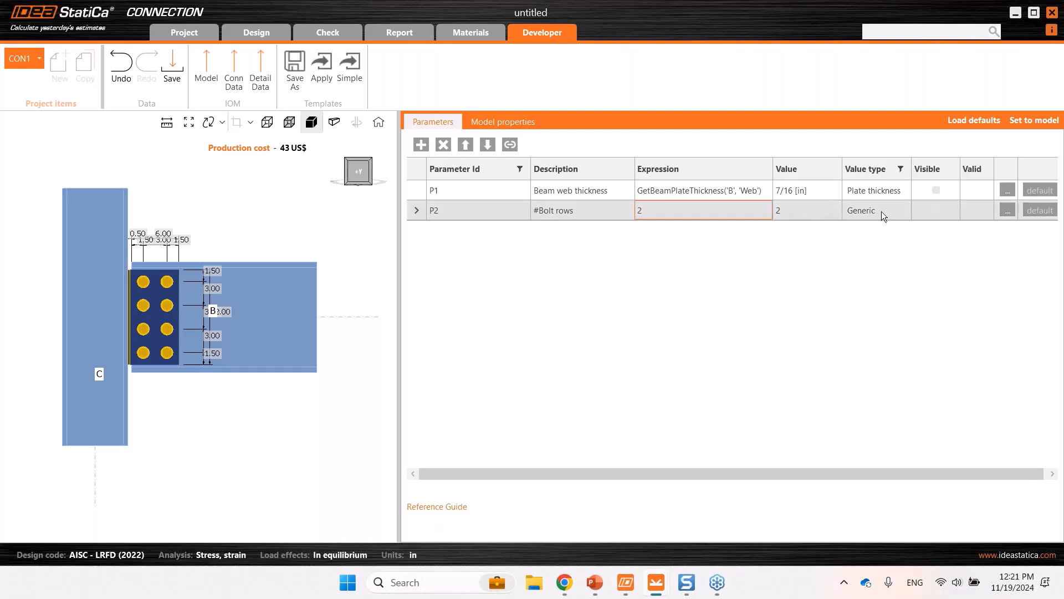
{"action": "left_click", "coordinate": [936, 211]}
- Add a visible parameter described as #Bolt columns with the expression 2
{"action": "left_click", "coordinate": [421, 145]}
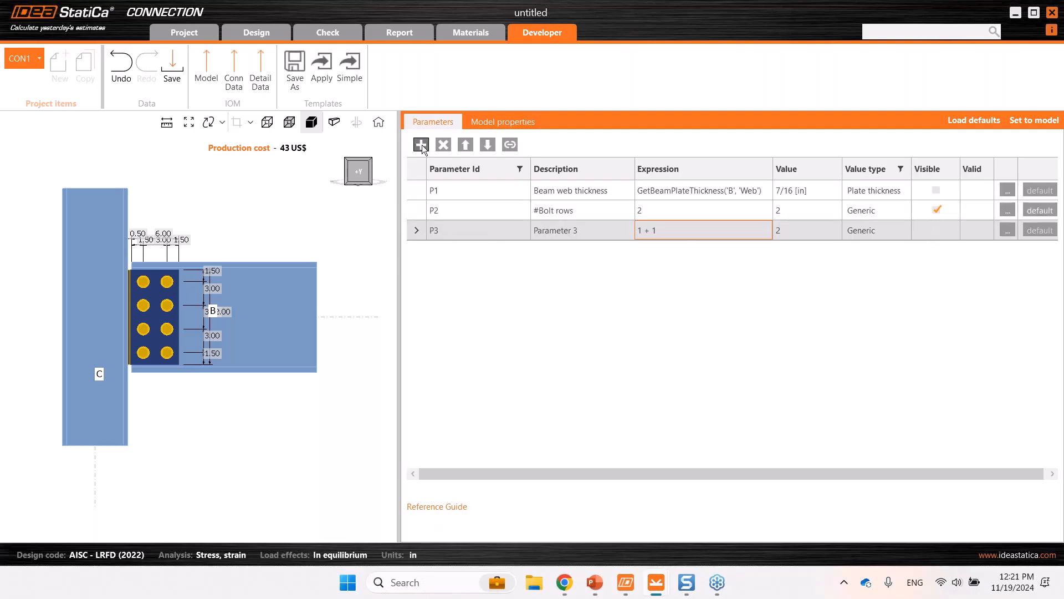
{"action": "double_click", "coordinate": [568, 232]}
{"action": "type", "text": "#"}
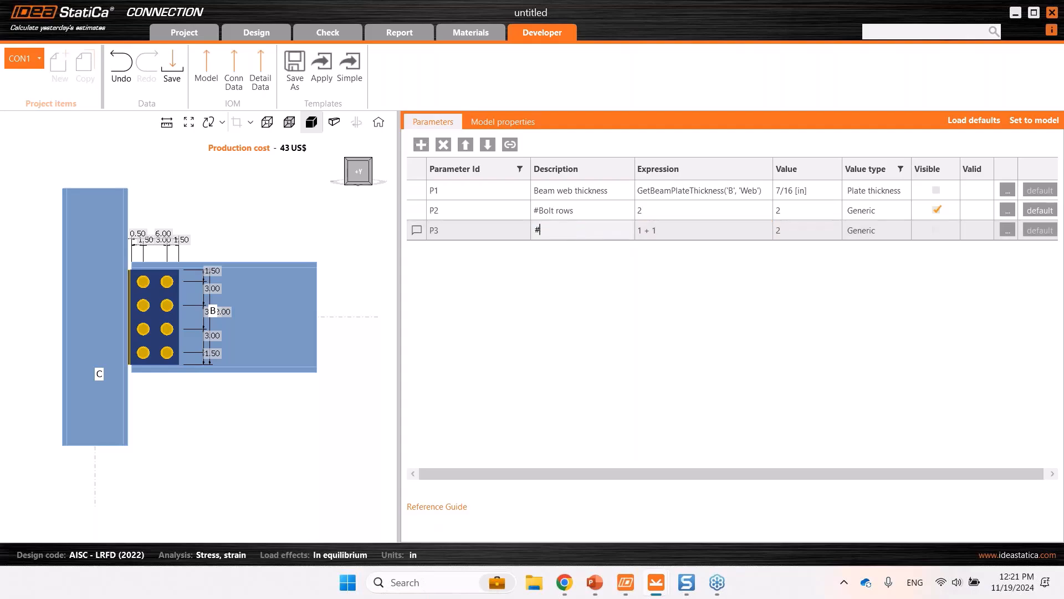
{"action": "type", "text": "Bolt columns"}
{"action": "key", "text": "Return"}
{"action": "double_click", "coordinate": [692, 233]}
{"action": "type", "text": "2"}
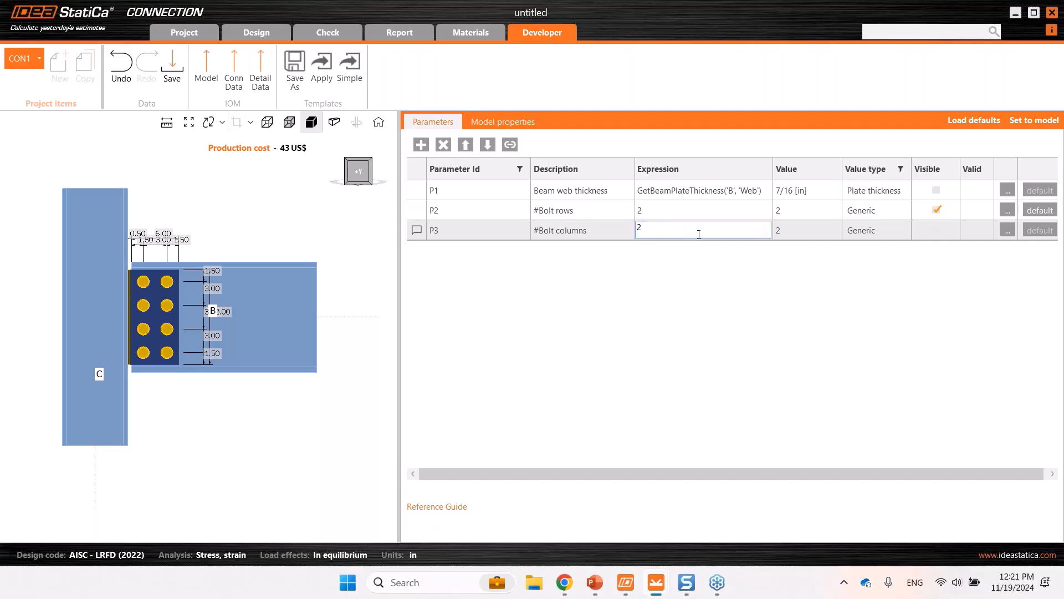
{"action": "key", "text": "Return"}
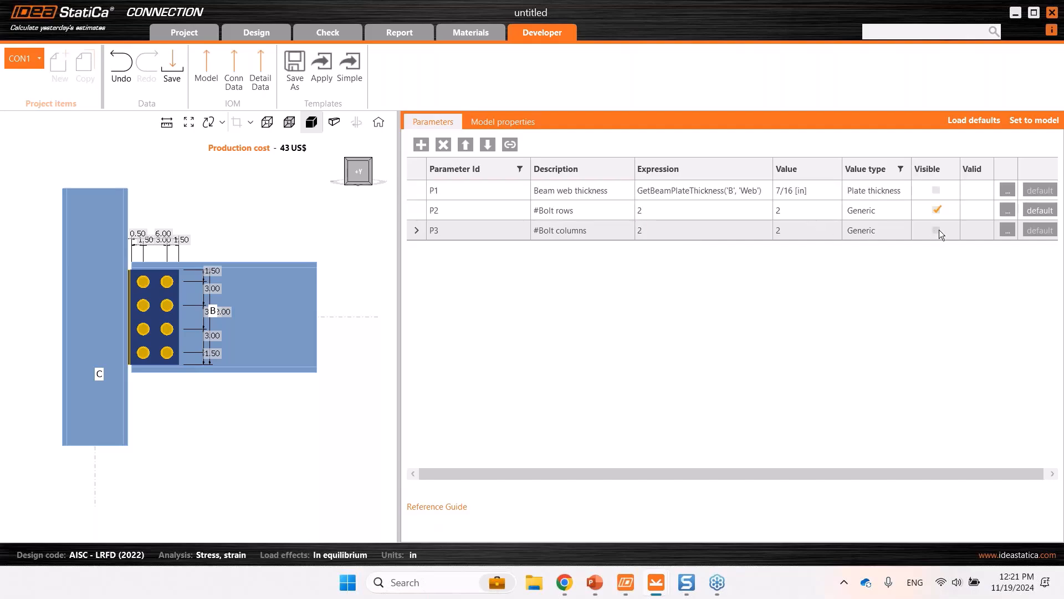
{"action": "left_click", "coordinate": [938, 230]}
- Add a parameter described as Bolt input multiplier with the expression P2-1
{"action": "left_click", "coordinate": [422, 144]}
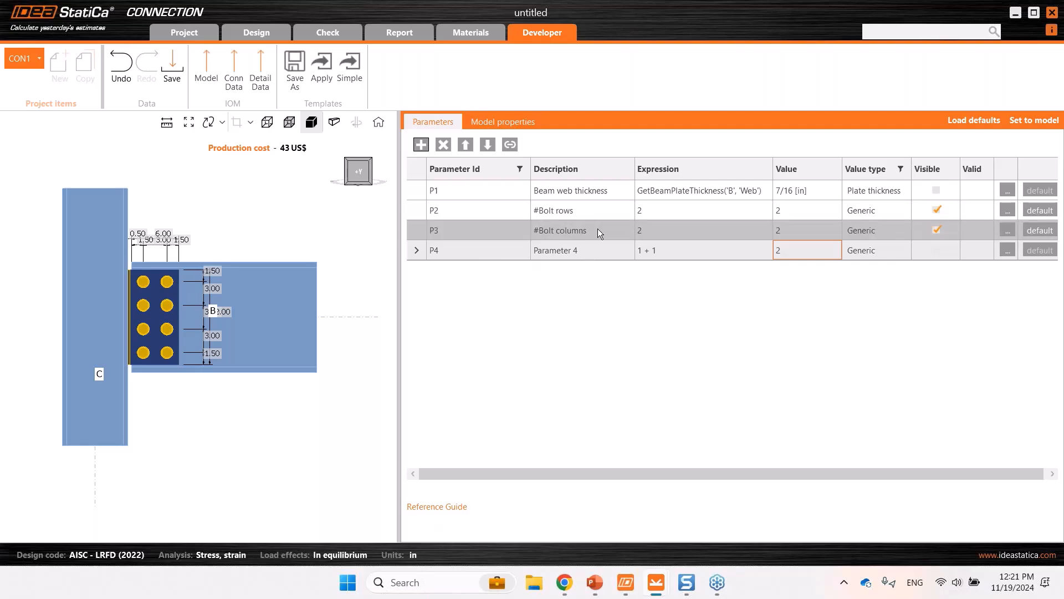
{"action": "double_click", "coordinate": [584, 252]}
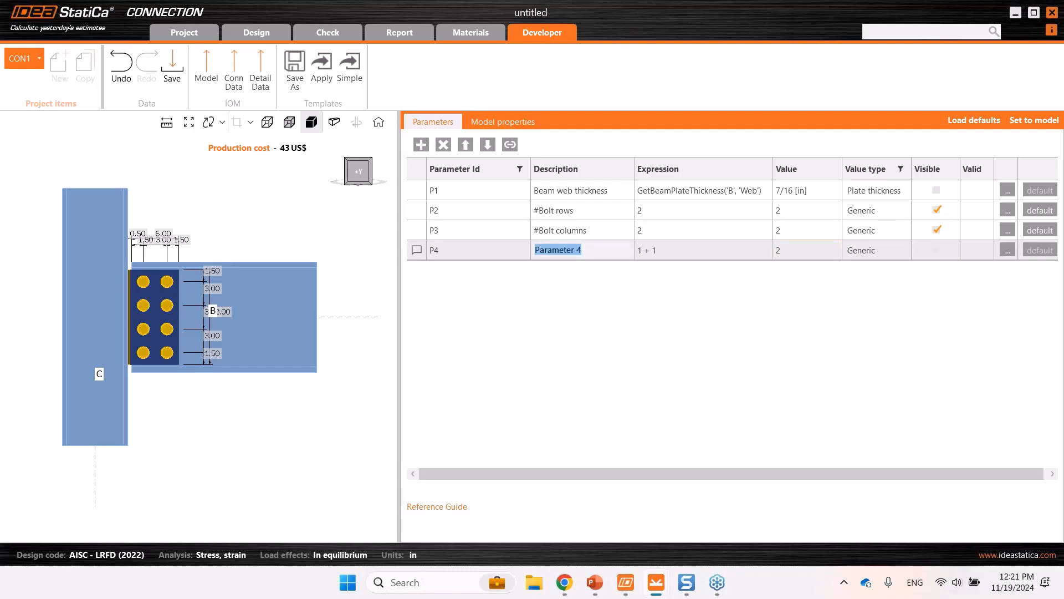
{"action": "type", "text": "Bolt input multiplier"}
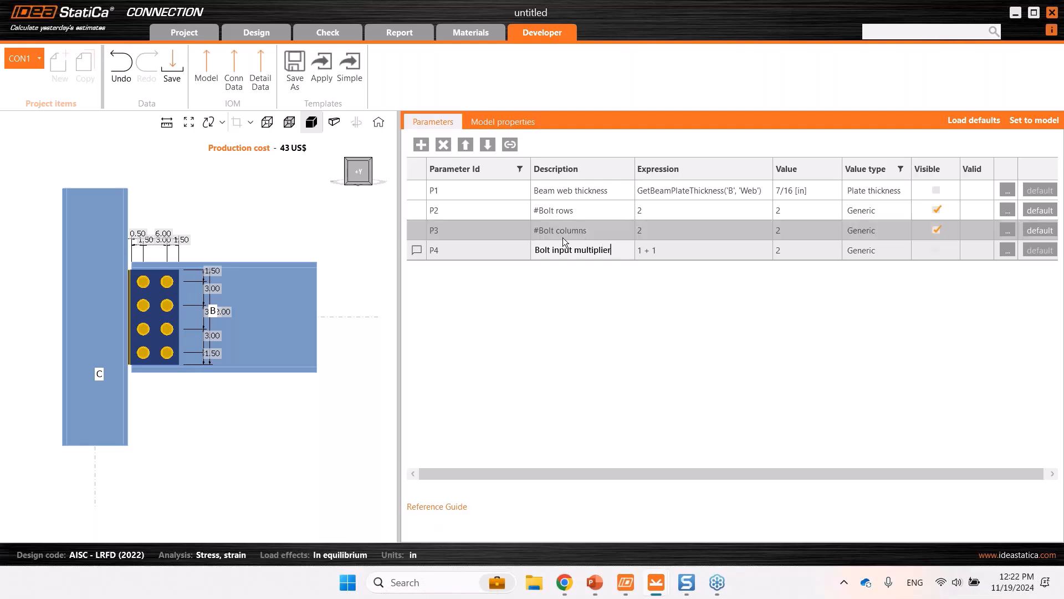
{"action": "left_click", "coordinate": [683, 249]}
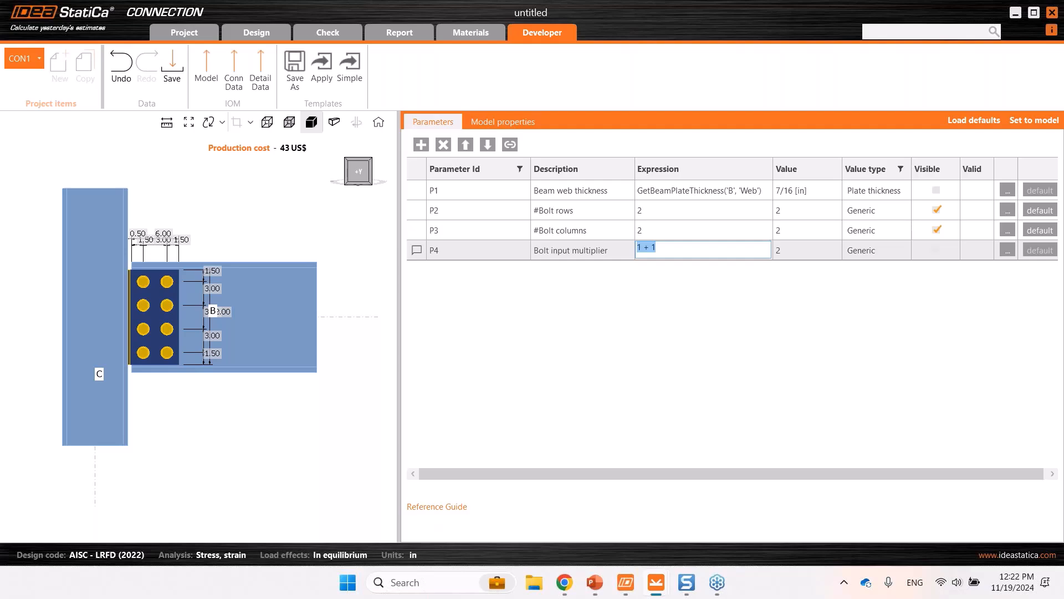
{"action": "type", "text": "P2-1"}
{"action": "key", "text": "Return"}
- Add a parameter described as Bolt column multiplier with the expression P3-1
{"action": "left_click", "coordinate": [421, 144]}
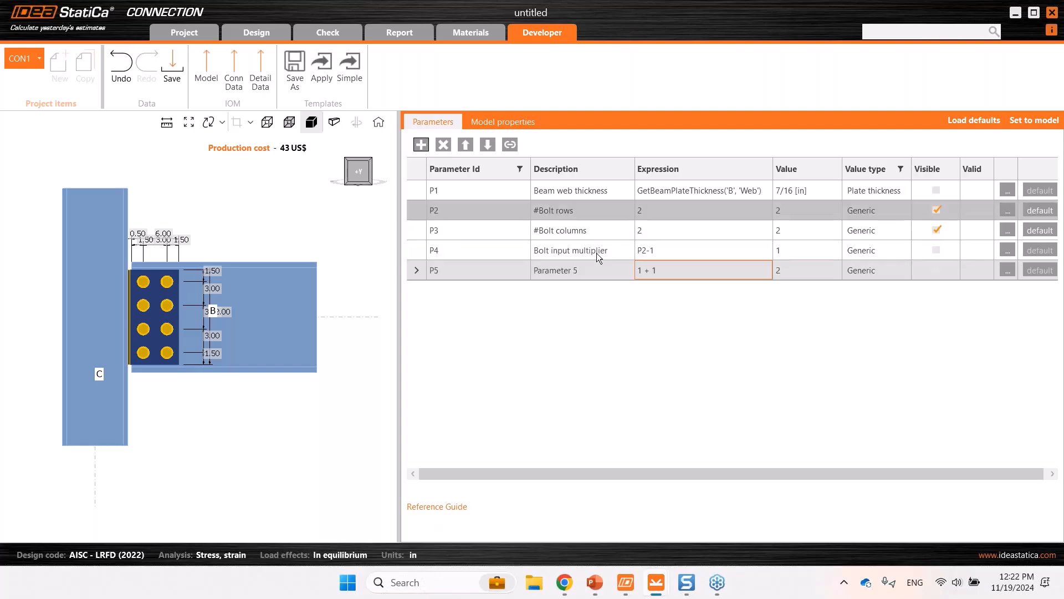
{"action": "left_click", "coordinate": [611, 272]}
{"action": "type", "text": "Bo"}
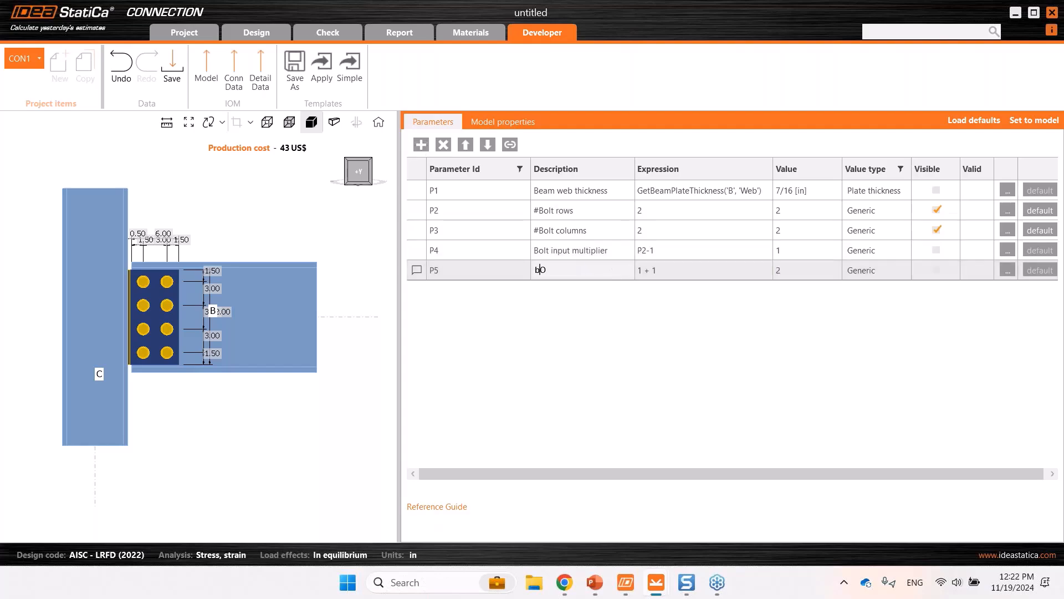
{"action": "type", "text": "lt column multiplier"}
{"action": "left_click", "coordinate": [687, 268]}
{"action": "left_click", "coordinate": [687, 268]}
{"action": "type", "text": "p3"}
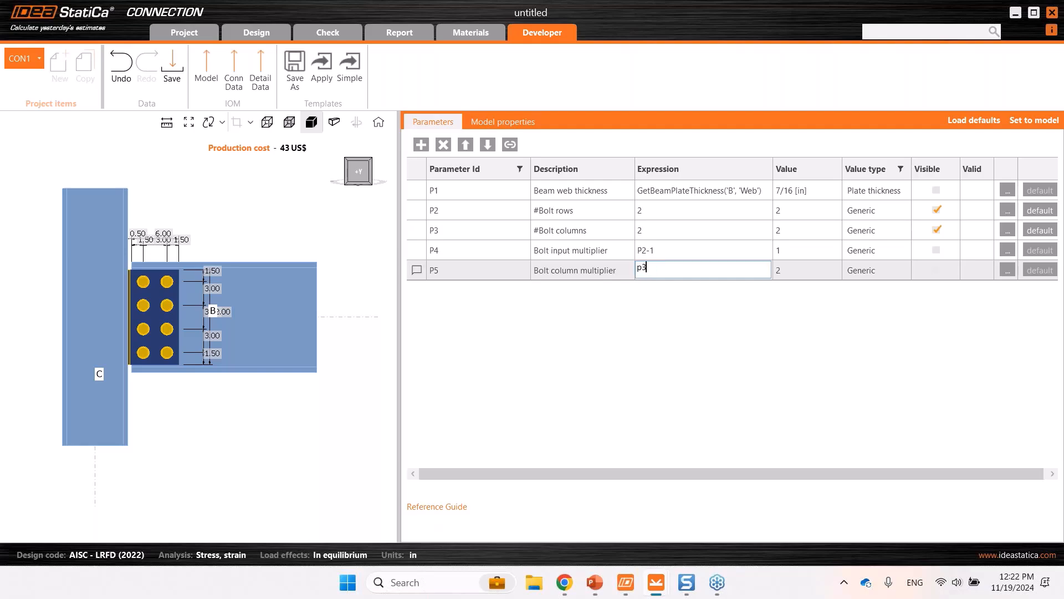
{"action": "key", "text": "BackSpace"}
{"action": "key", "text": "BackSpace"}
{"action": "type", "text": "P3-1"}
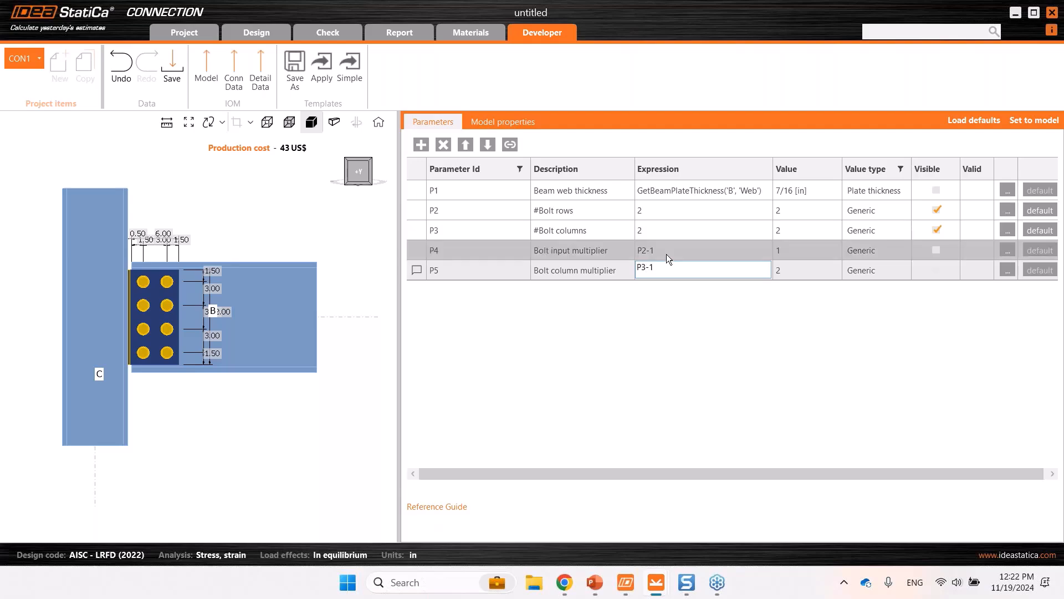
{"action": "key", "text": "Return"}
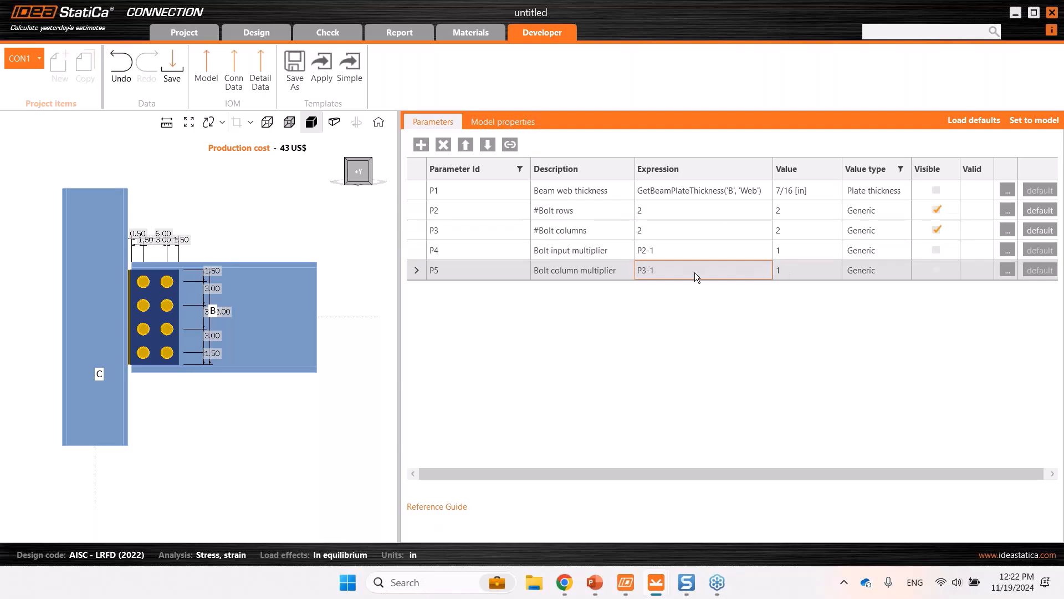
- Set the expression of the #Bolt columns parameter to 3
{"action": "double_click", "coordinate": [654, 230]}
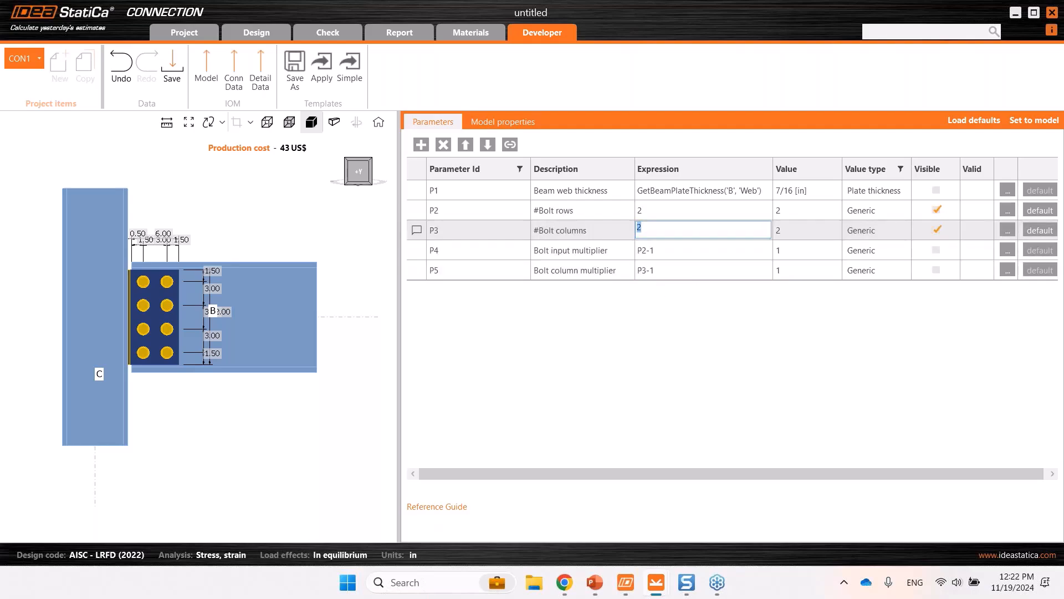
{"action": "type", "text": "3"}
{"action": "key", "text": "Return"}
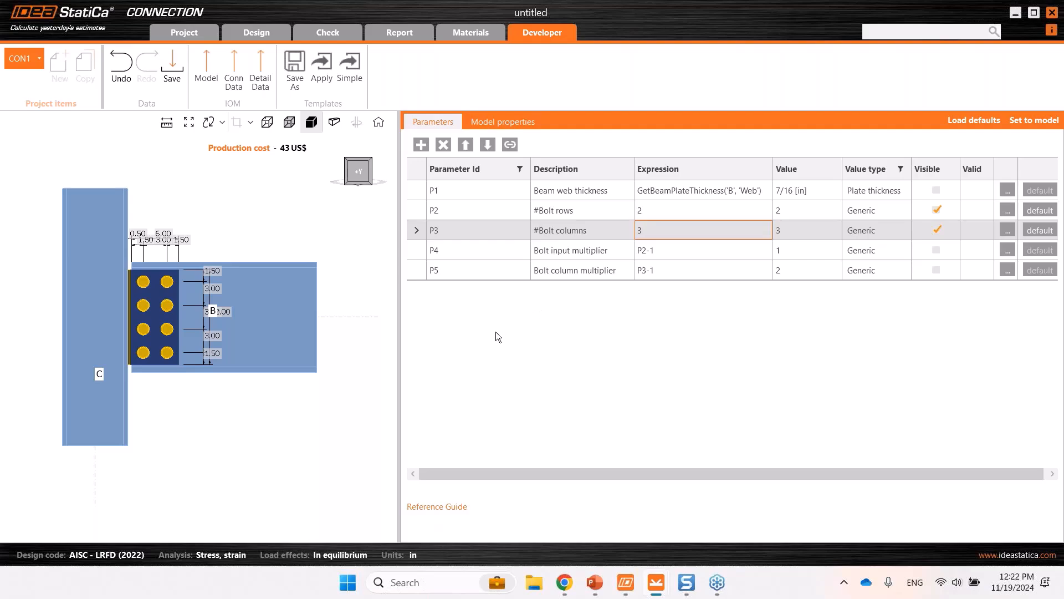
- Add a parameter described as Transverse spacing bolt input
{"action": "left_click", "coordinate": [421, 144]}
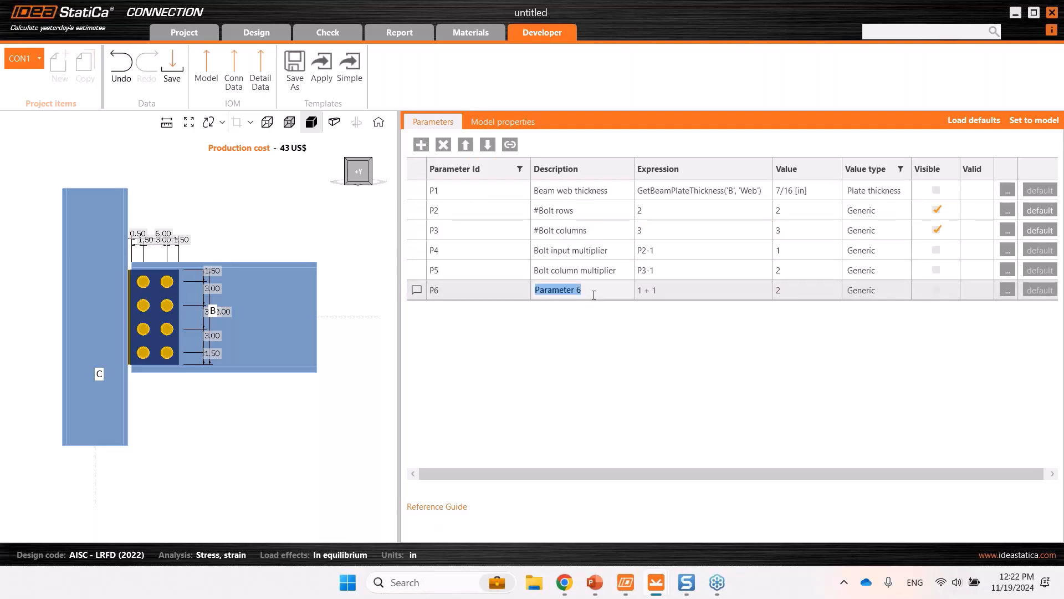
{"action": "type", "text": "tOTAL"}
{"action": "key", "text": "BackSpace"}
{"action": "key", "text": "BackSpace"}
{"action": "key", "text": "BackSpace"}
{"action": "key", "text": "BackSpace"}
{"action": "key", "text": "BackSpace"}
{"action": "type", "text": "Transverse "}
{"action": "type", "text": "bolt input"}
{"action": "left_click", "coordinate": [577, 289]}
{"action": "type", "text": "spacing"}
{"action": "key", "text": "Return"}
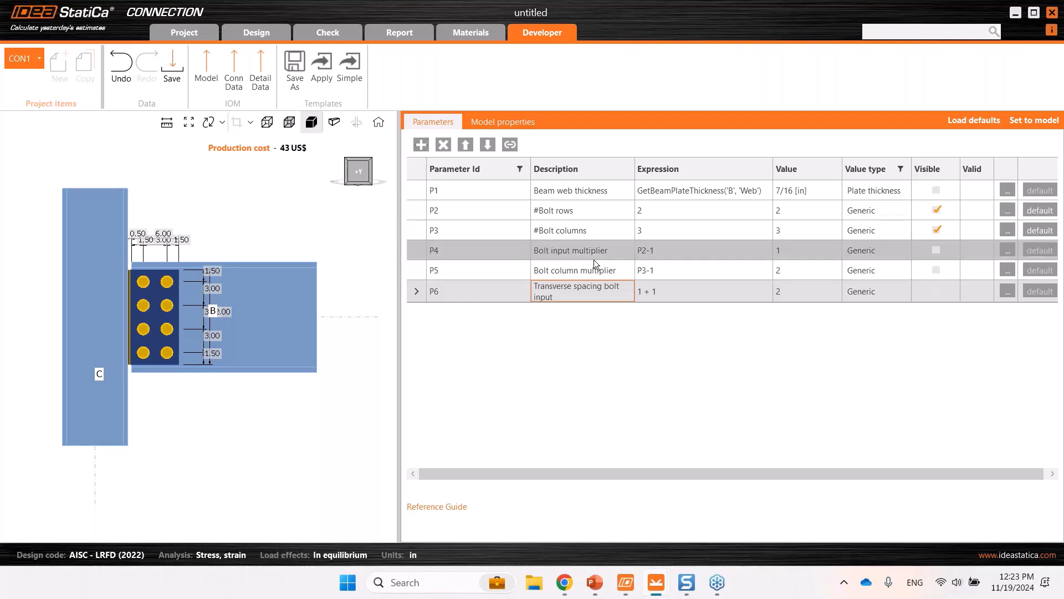
{"action": "left_click", "coordinate": [668, 288]}
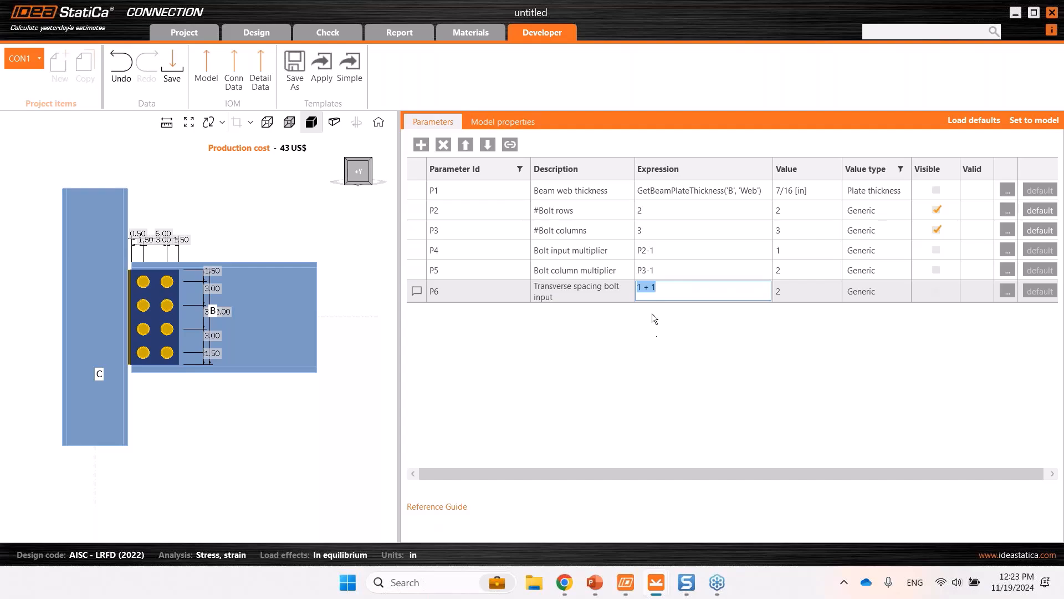
{"action": "key", "text": "Return"}
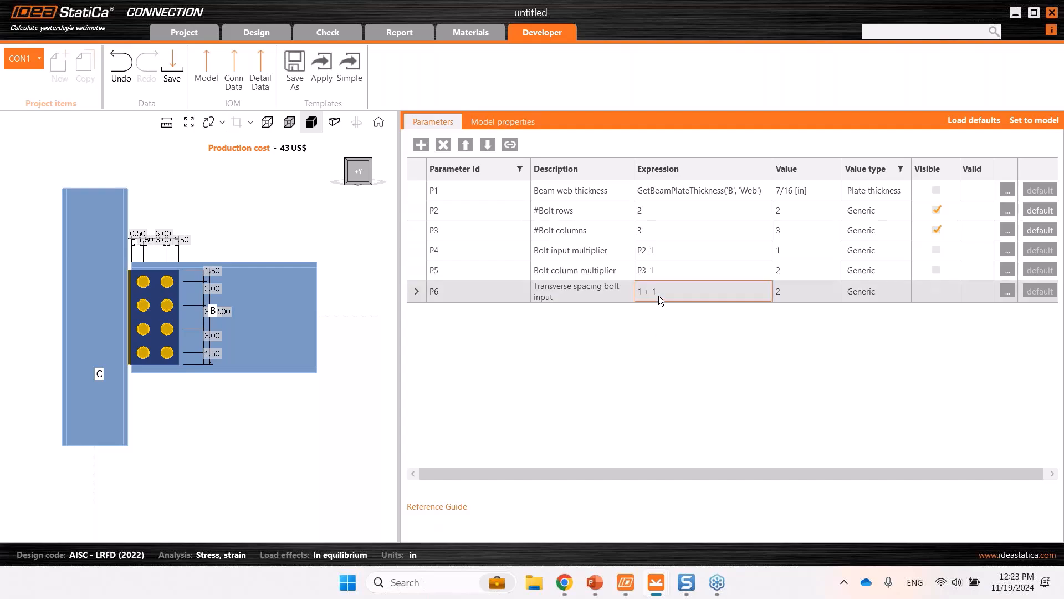
- Open the parameter reference guide, find the Concat string function and copy its example input Concat('M',20,' ','8.8')
{"action": "left_click", "coordinate": [449, 506]}
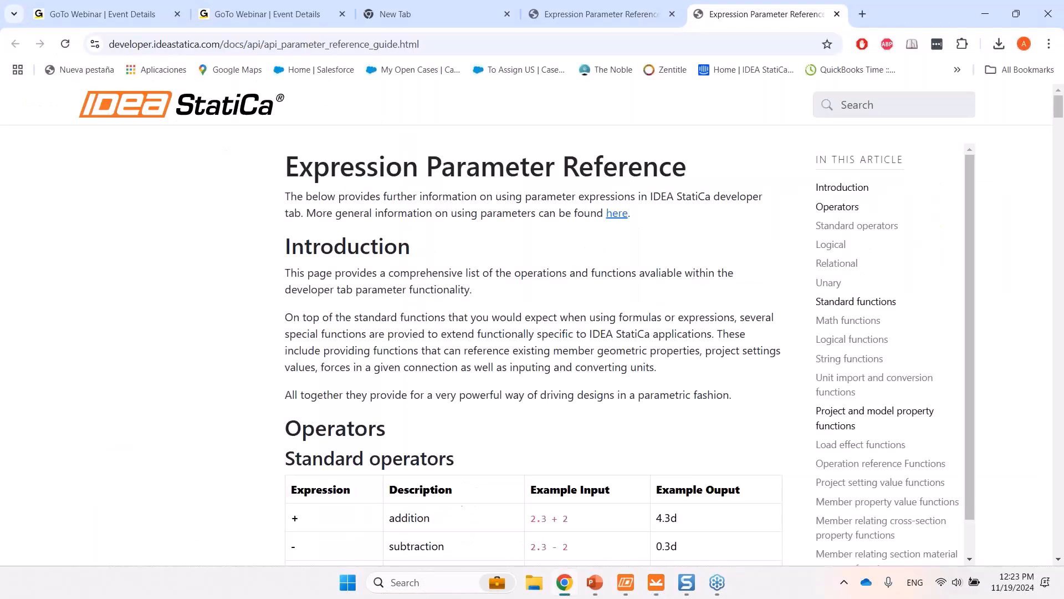
{"action": "scroll", "coordinate": [580, 356], "scroll_direction": "down", "scroll_amount": 2}
{"action": "key", "text": "ctrl+f"}
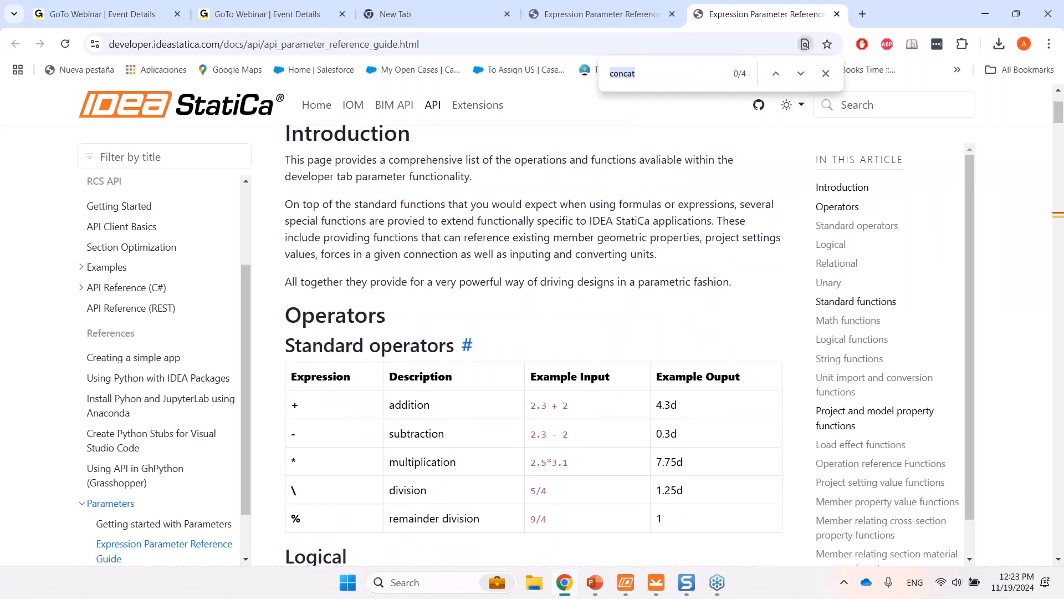
{"action": "type", "text": "conce"}
{"action": "key", "text": "BackSpace"}
{"action": "type", "text": "a"}
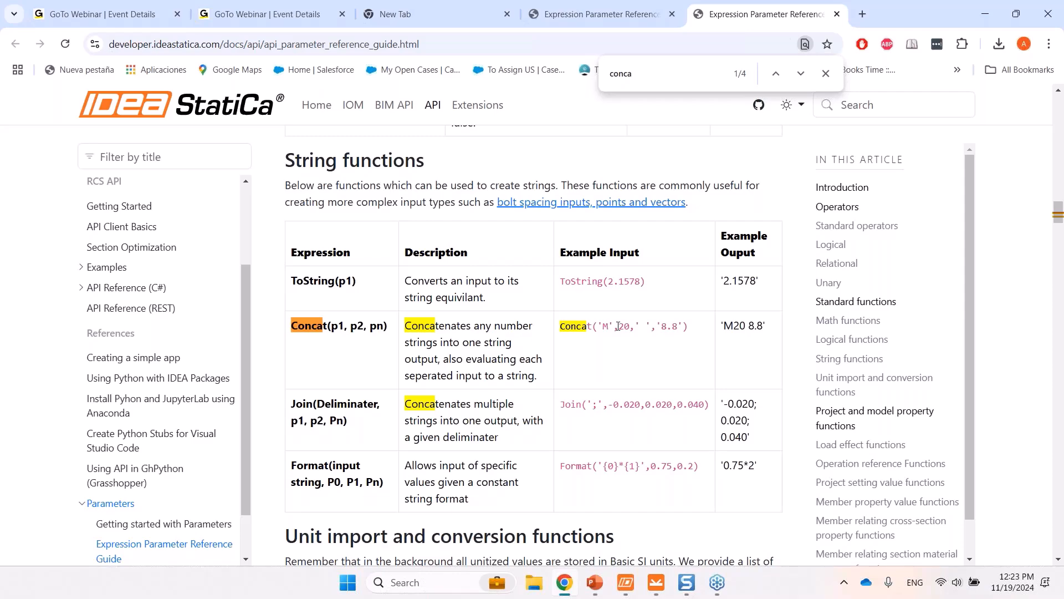
{"action": "left_click_drag", "start_coordinate": [699, 332], "coordinate": [562, 325]}
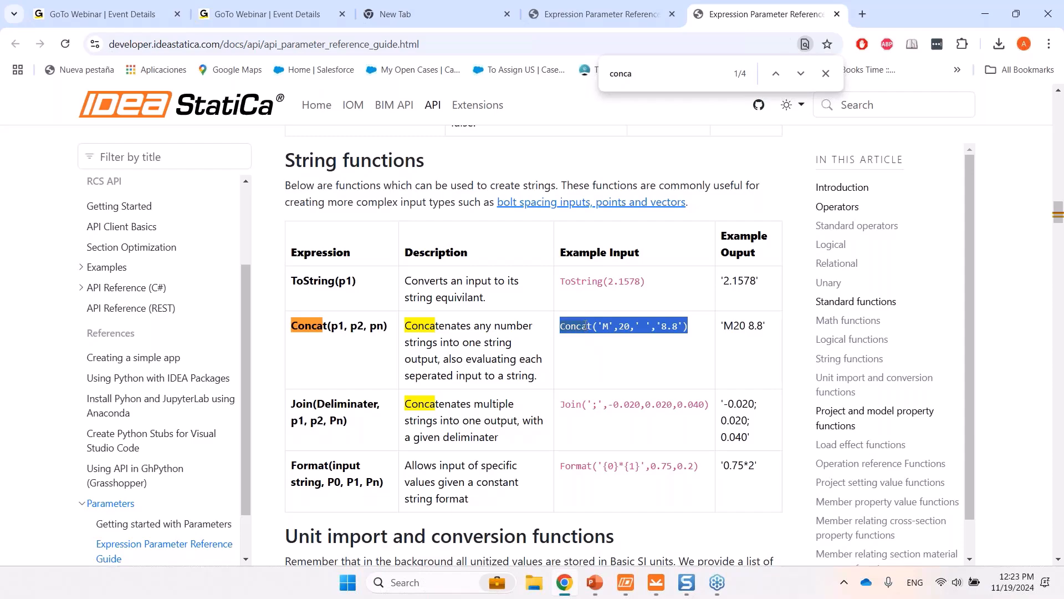
{"action": "right_click", "coordinate": [577, 325]}
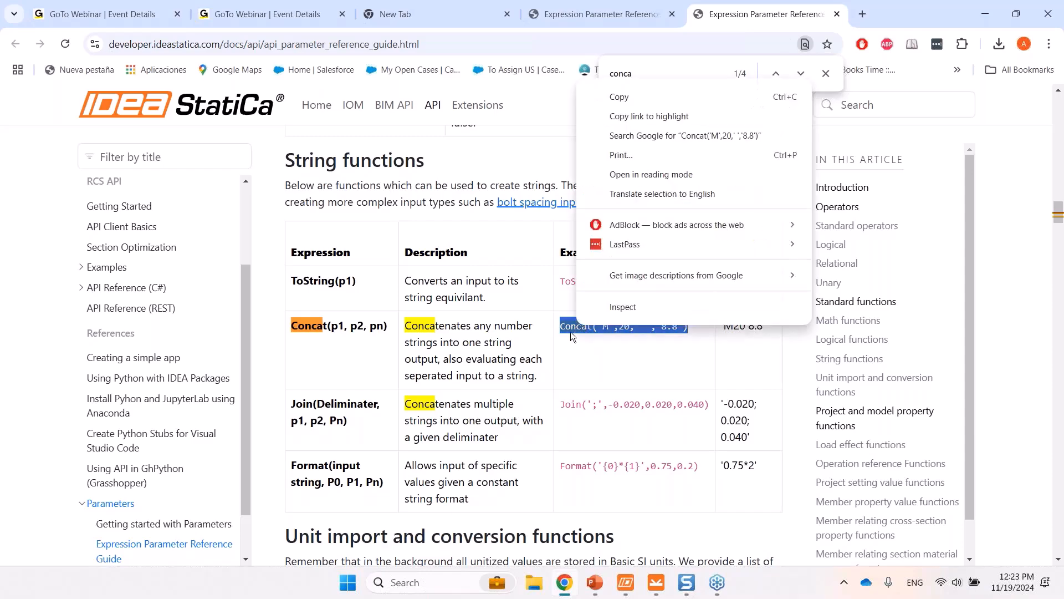
{"action": "left_click", "coordinate": [619, 97]}
- Back in the untitled IDEA StatiCa project, paste the Concat example as the Transverse spacing bolt input expression and change it to Concat('0.0762','*',p4)
{"action": "mouse_move", "coordinate": [657, 582]}
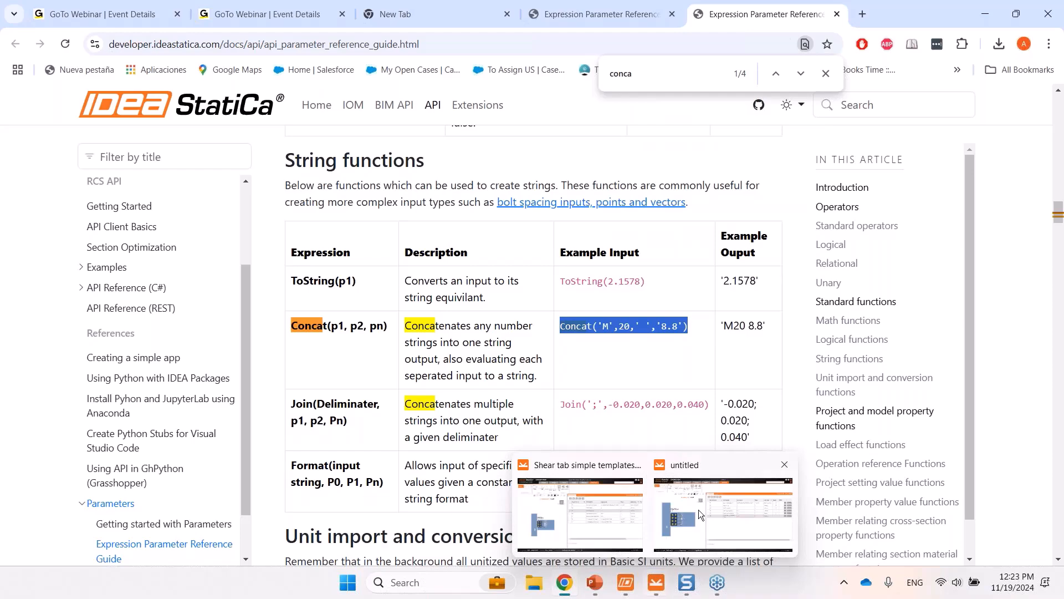
{"action": "left_click", "coordinate": [699, 514]}
{"action": "left_click", "coordinate": [689, 290]}
{"action": "key", "text": "ctrl+v"}
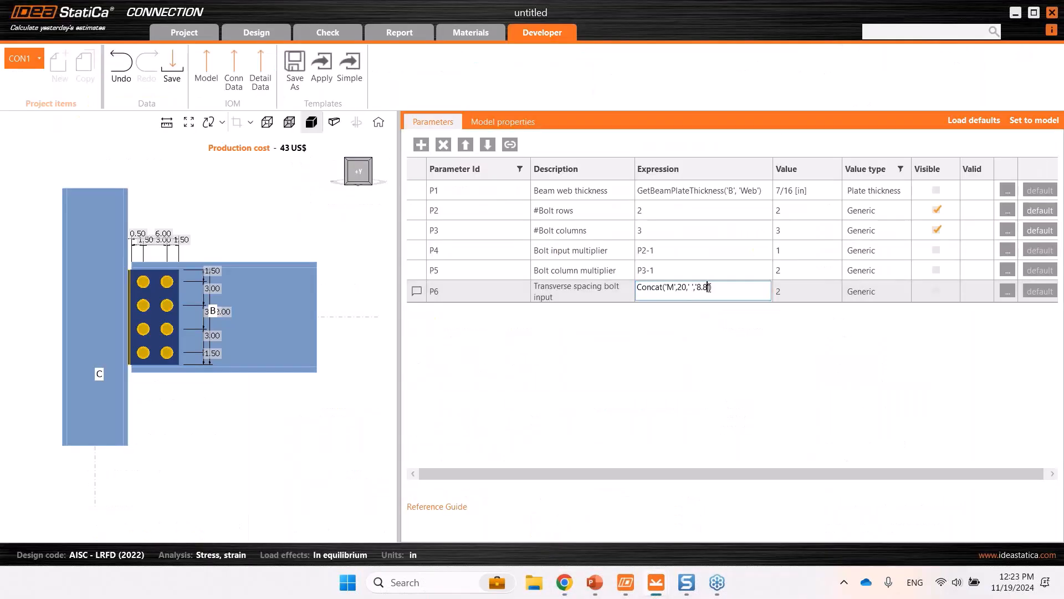
{"action": "left_click_drag", "start_coordinate": [709, 288], "coordinate": [668, 284]}
{"action": "key", "text": "BackSpace"}
{"action": "type", "text": "0.7"}
{"action": "key", "text": "BackSpace"}
{"action": "type", "text": "0762','*'"}
{"action": "type", "text": ",P"}
{"action": "key", "text": "BackSpace"}
{"action": "type", "text": "p4"}
{"action": "left_click", "coordinate": [647, 311]}
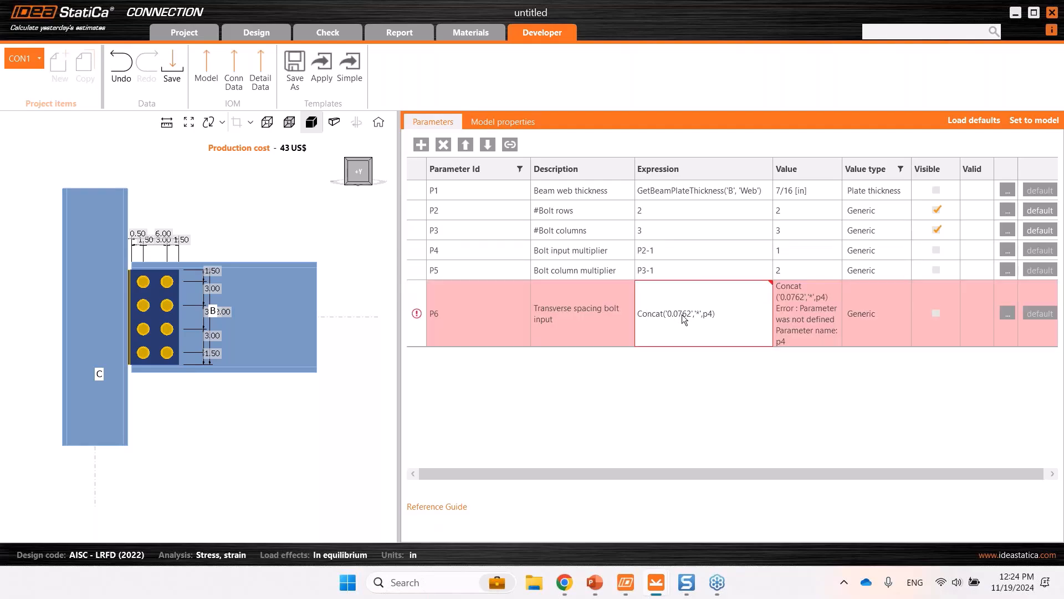
- Correct the parameter reference in the Transverse spacing bolt input expression to uppercase P4
{"action": "left_click", "coordinate": [691, 292]}
{"action": "left_click", "coordinate": [688, 291]}
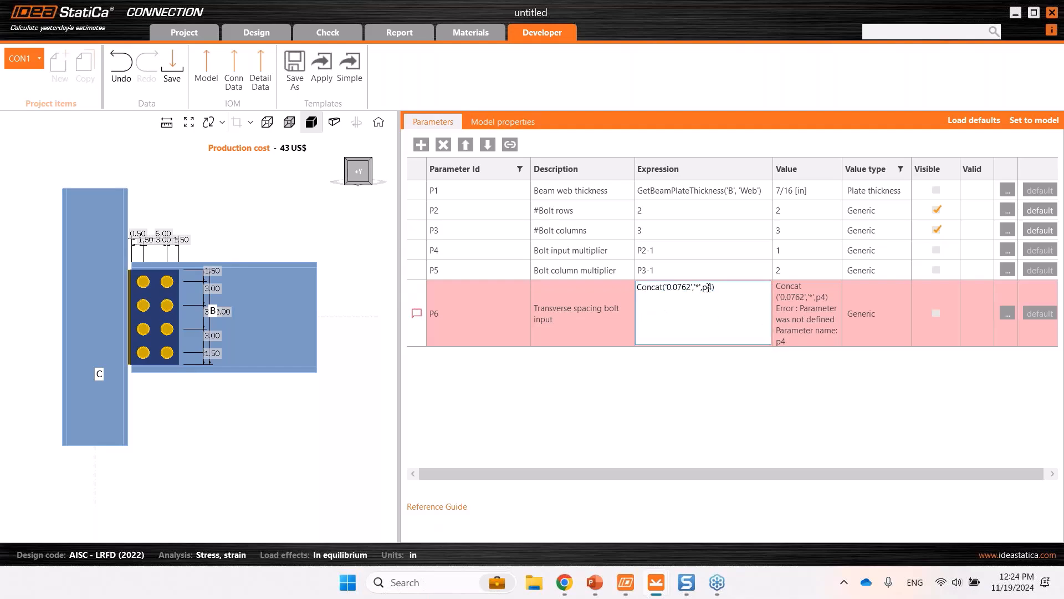
{"action": "left_click", "coordinate": [707, 288]}
{"action": "key", "text": "BackSpace"}
{"action": "type", "text": "P"}
{"action": "left_click", "coordinate": [772, 351]}
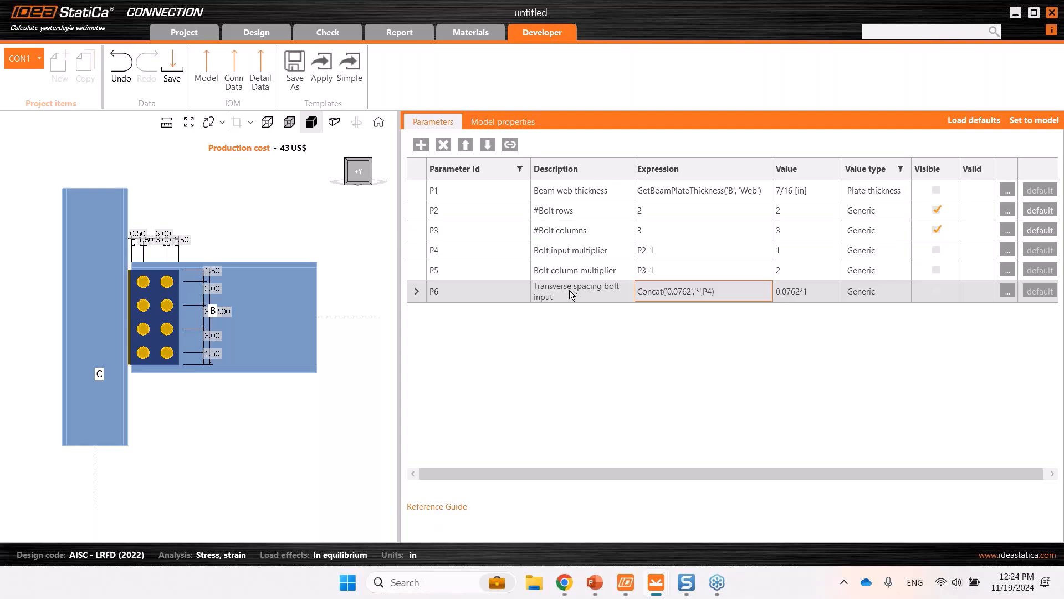
- Add a parameter described as Longitudinal spacing bolt input
{"action": "left_click", "coordinate": [421, 145]}
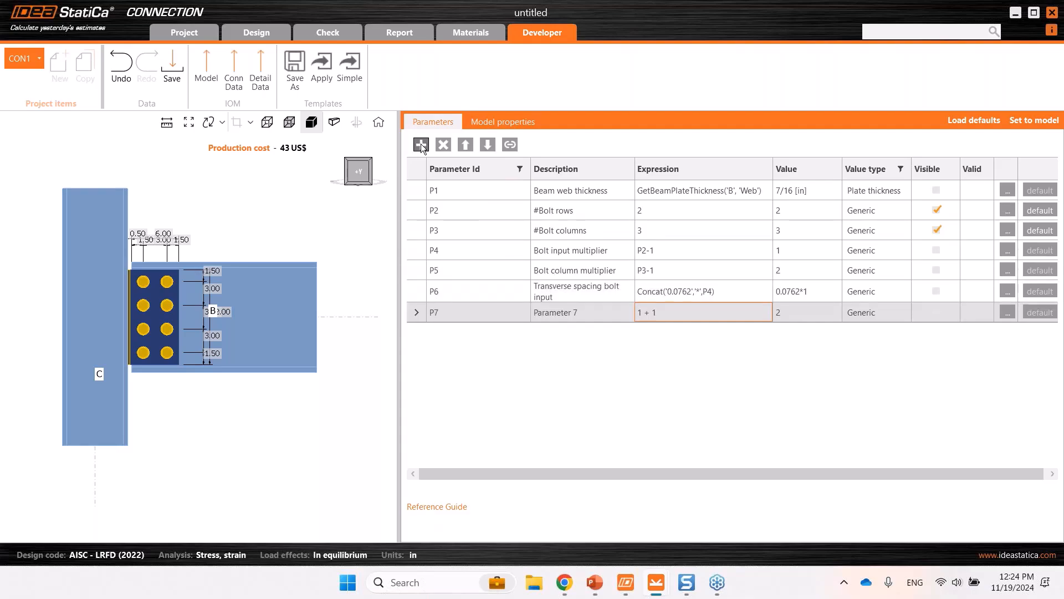
{"action": "left_click", "coordinate": [578, 314]}
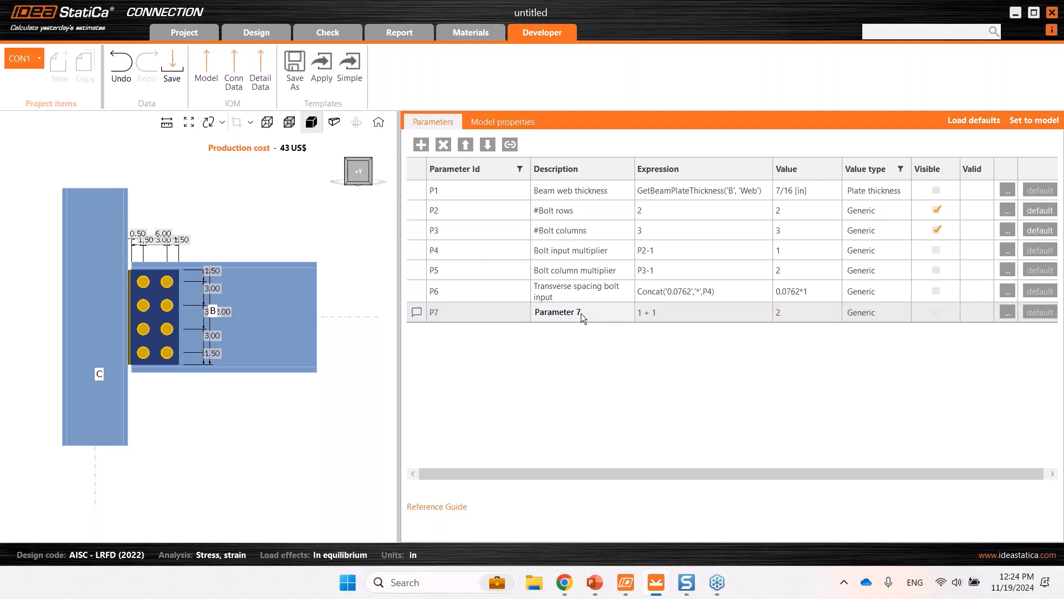
{"action": "type", "text": "IONGIT"}
{"action": "key", "text": "BackSpace"}
{"action": "key", "text": "BackSpace"}
{"action": "key", "text": "BackSpace"}
{"action": "key", "text": "BackSpace"}
{"action": "key", "text": "BackSpace"}
{"action": "key", "text": "BackSpace"}
{"action": "type", "text": "Longitudinal spacing bolt input"}
- Copy the transverse spacing expression to the Longitudinal spacing bolt input parameter and change it to Concat('0.0762','*',P5)
{"action": "left_click", "coordinate": [743, 294]}
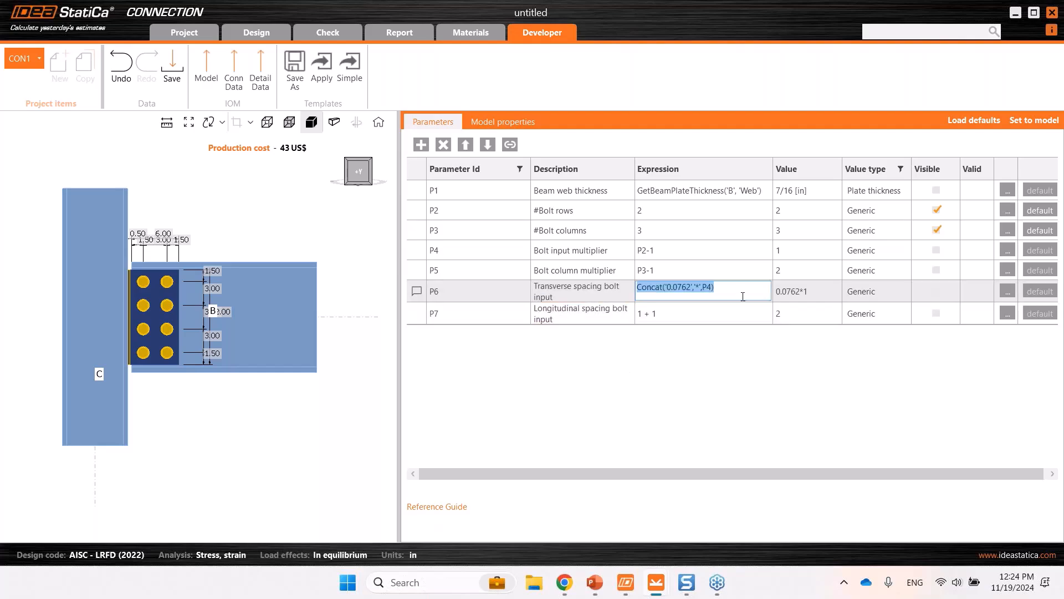
{"action": "key", "text": "ctrl+c"}
{"action": "left_click", "coordinate": [741, 314]}
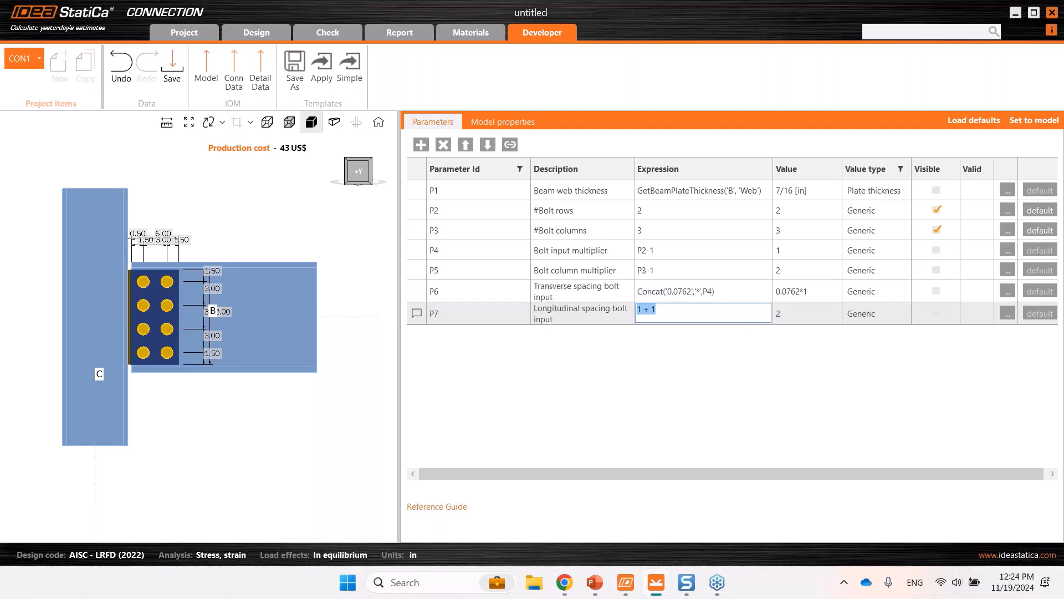
{"action": "key", "text": "ctrl+v"}
{"action": "left_click", "coordinate": [709, 310]}
{"action": "left_click", "coordinate": [713, 311]}
{"action": "key", "text": "BackSpace"}
{"action": "type", "text": "5"}
{"action": "left_click", "coordinate": [756, 354]}
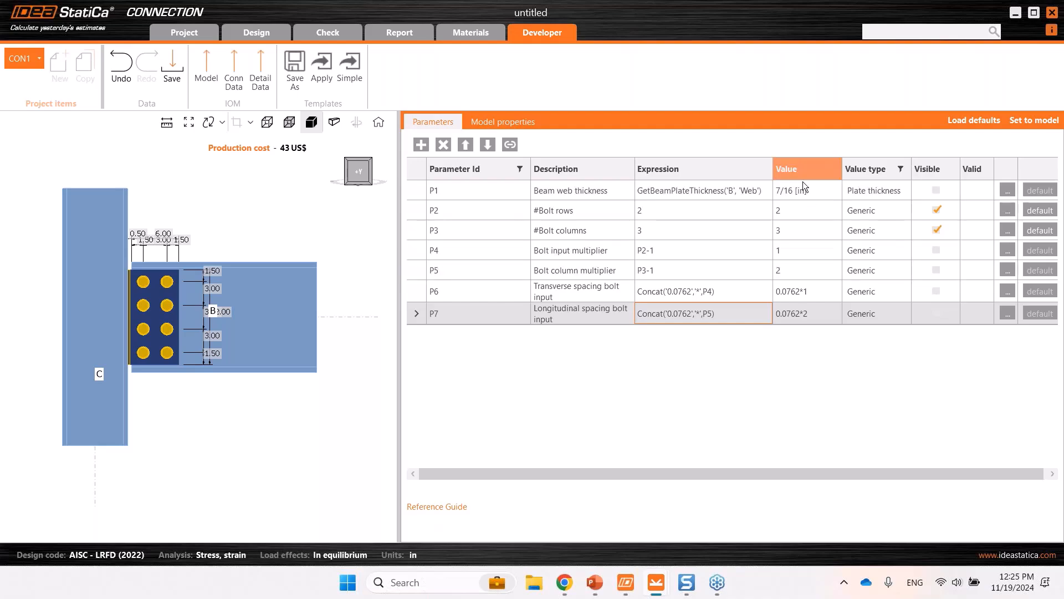
- Add a model property link for the Thickness of the fin plate operation FP1
{"action": "left_click", "coordinate": [516, 121]}
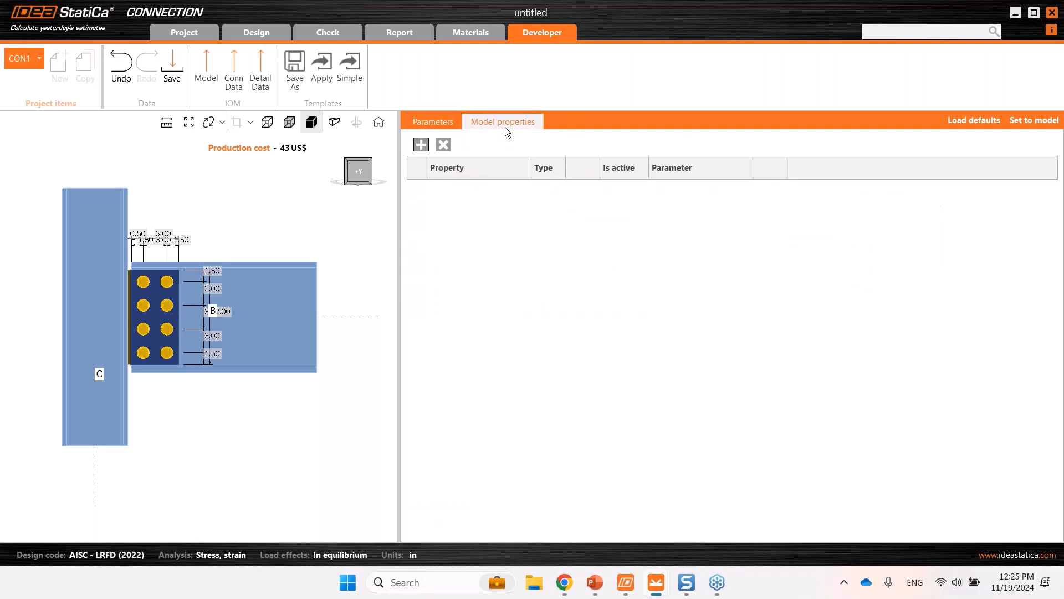
{"action": "left_click", "coordinate": [422, 144]}
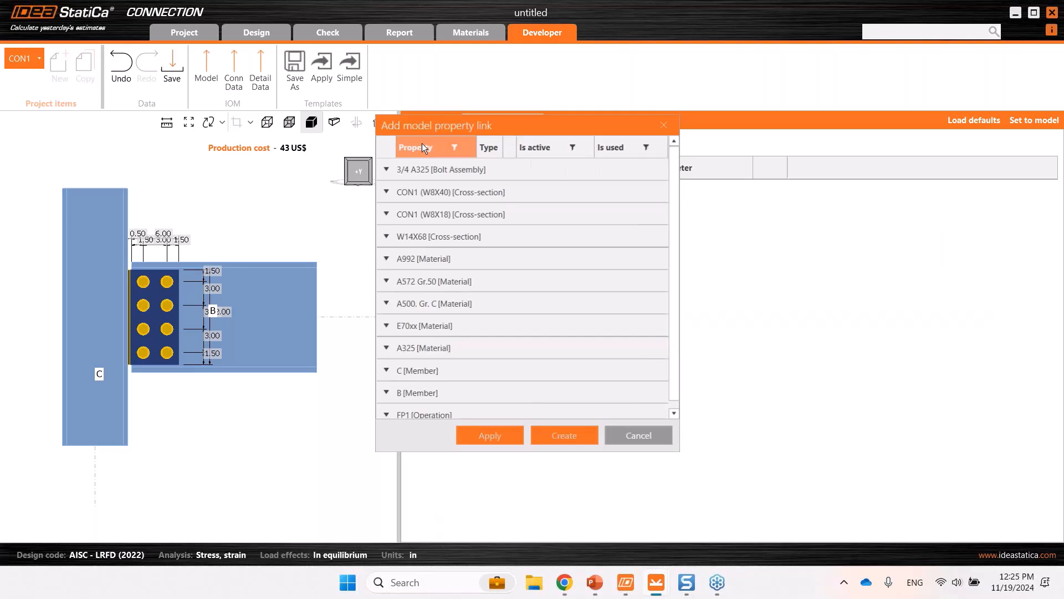
{"action": "left_click", "coordinate": [384, 409]}
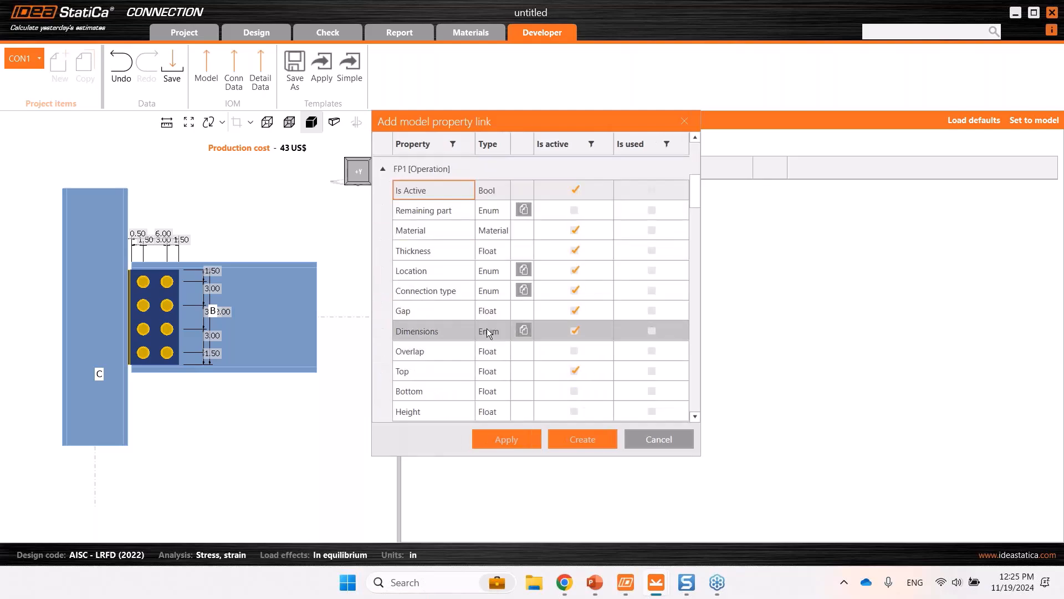
{"action": "left_click_drag", "start_coordinate": [488, 121], "coordinate": [587, 138]}
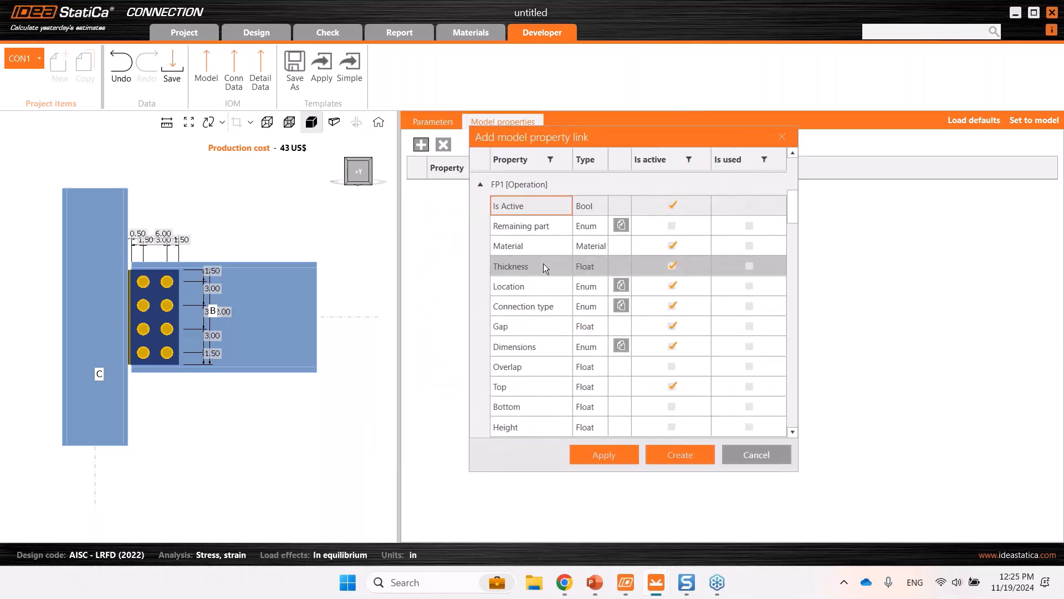
{"action": "left_click", "coordinate": [524, 267]}
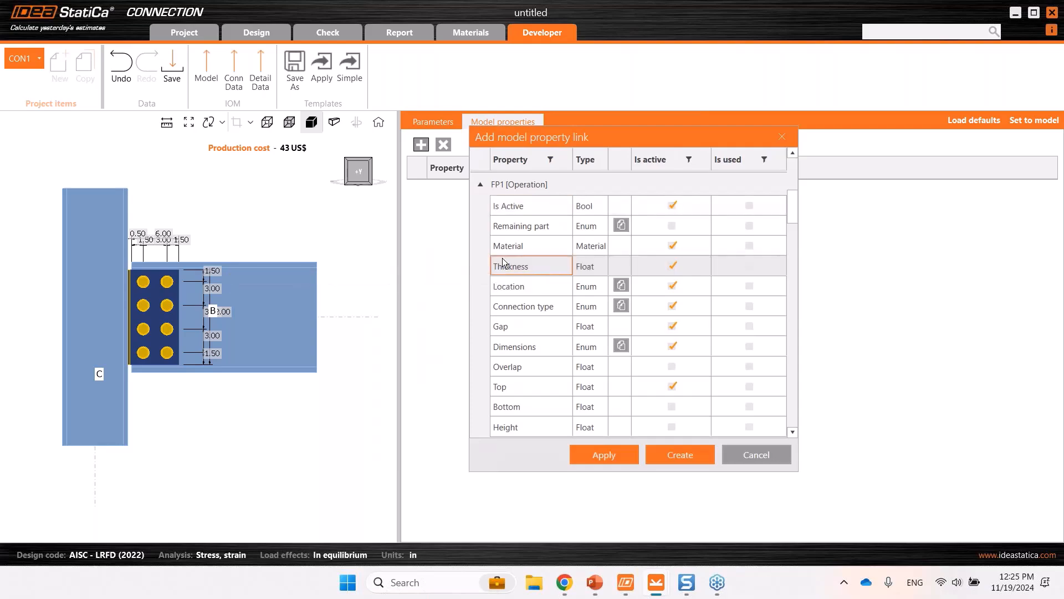
{"action": "left_click", "coordinate": [595, 453]}
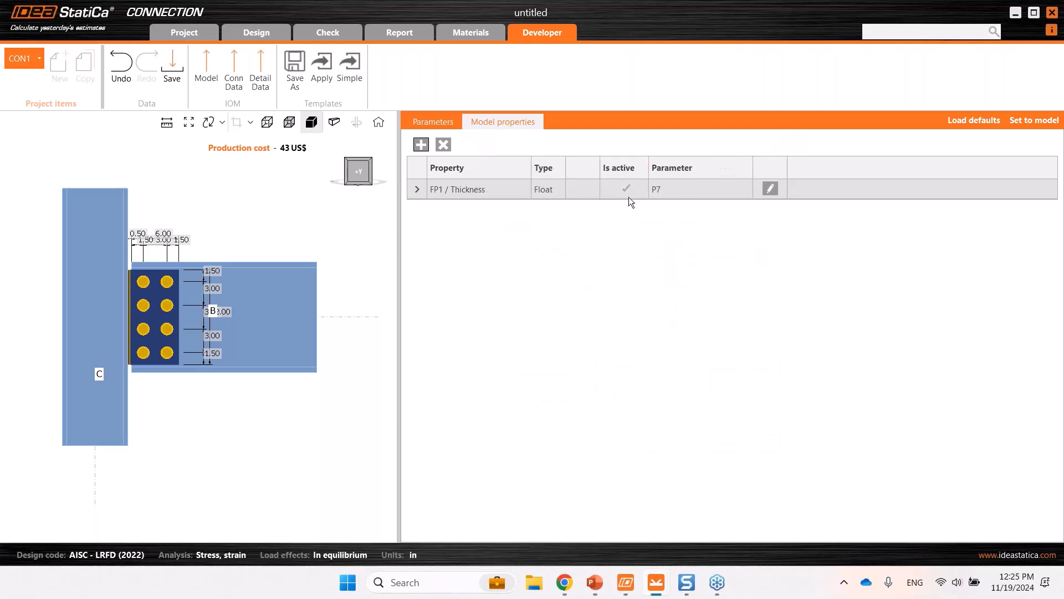
- Assign parameter P1, Beam web thickness, to the FP1 / Thickness model property
{"action": "left_click", "coordinate": [774, 190]}
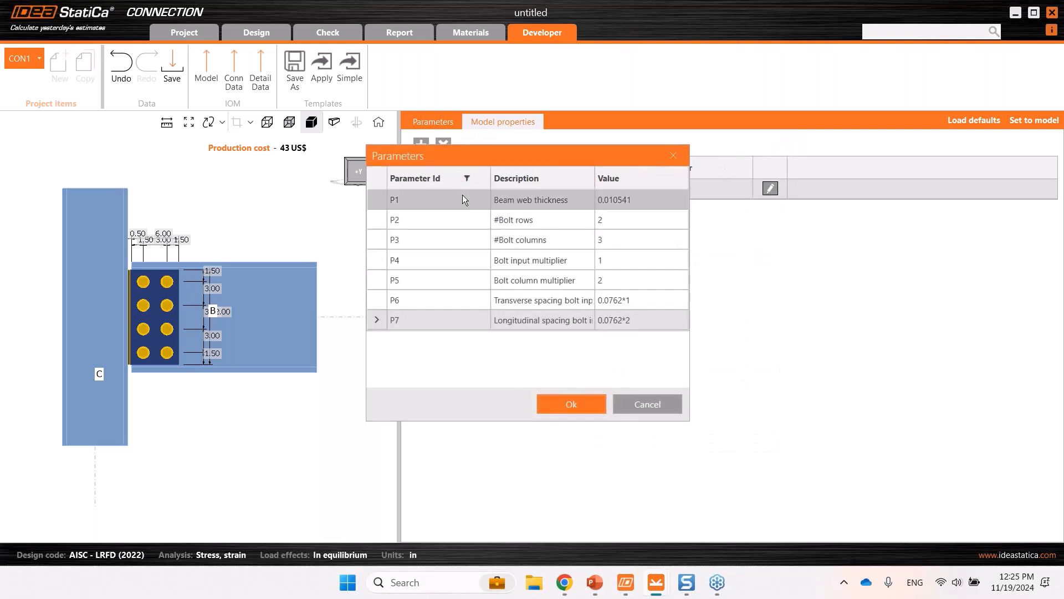
{"action": "left_click", "coordinate": [447, 200]}
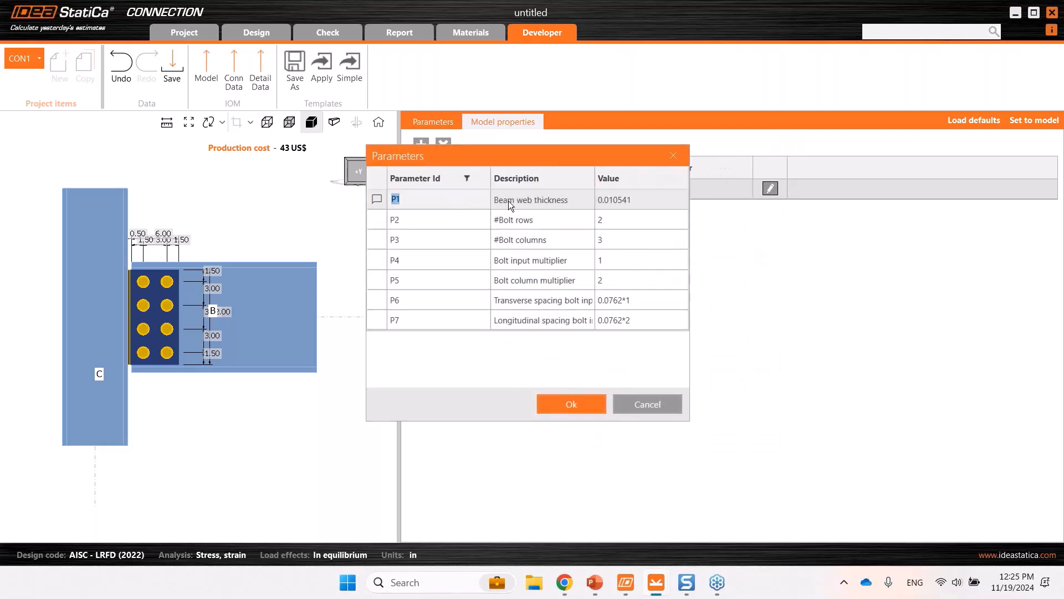
{"action": "left_click", "coordinate": [571, 404]}
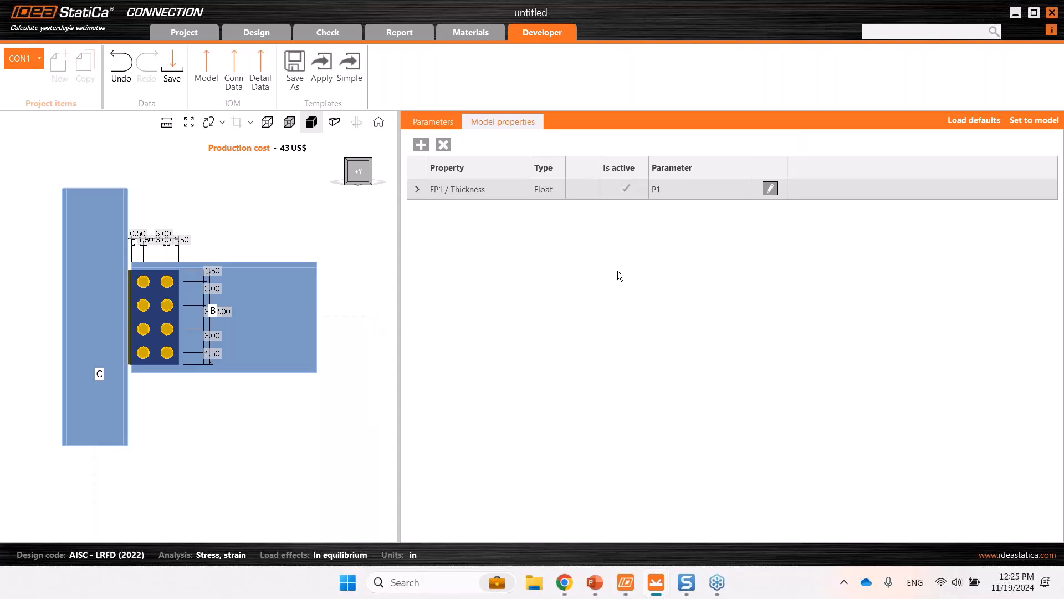
- Add model property links for the active Transverse spacing and Longitudinal spacing bolt properties of the FP1 operation
{"action": "left_click", "coordinate": [420, 145]}
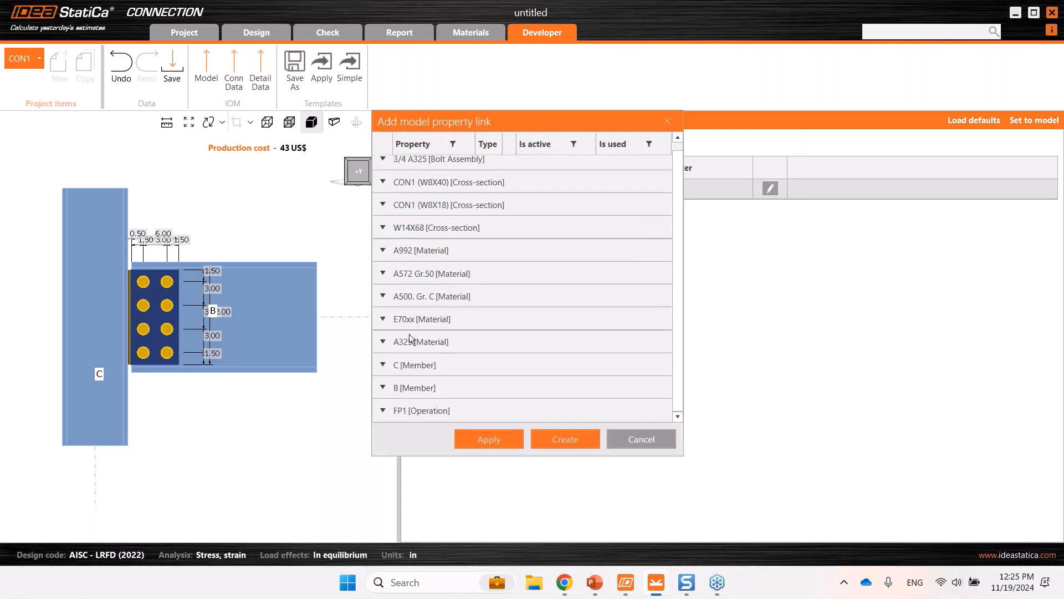
{"action": "left_click", "coordinate": [383, 410]}
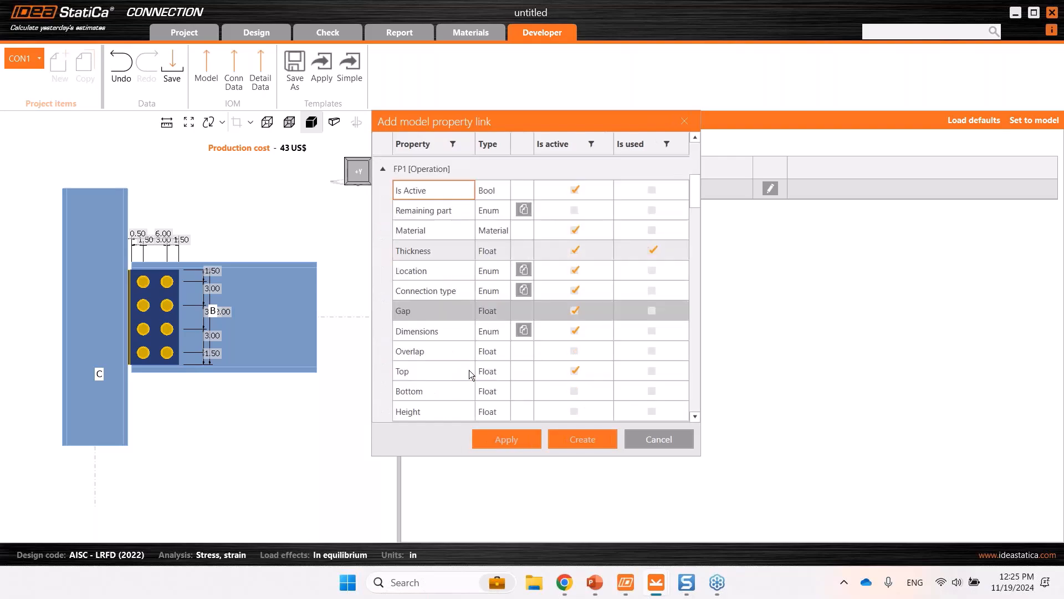
{"action": "left_click_drag", "start_coordinate": [717, 211], "coordinate": [721, 348]}
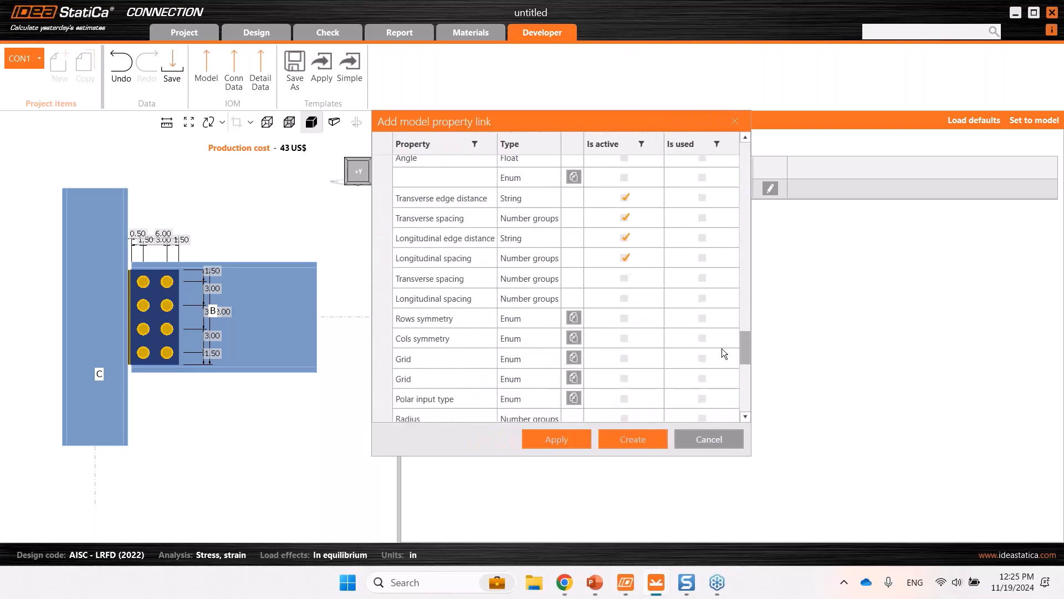
{"action": "left_click", "coordinate": [457, 220]}
{"action": "left_click", "coordinate": [524, 437]}
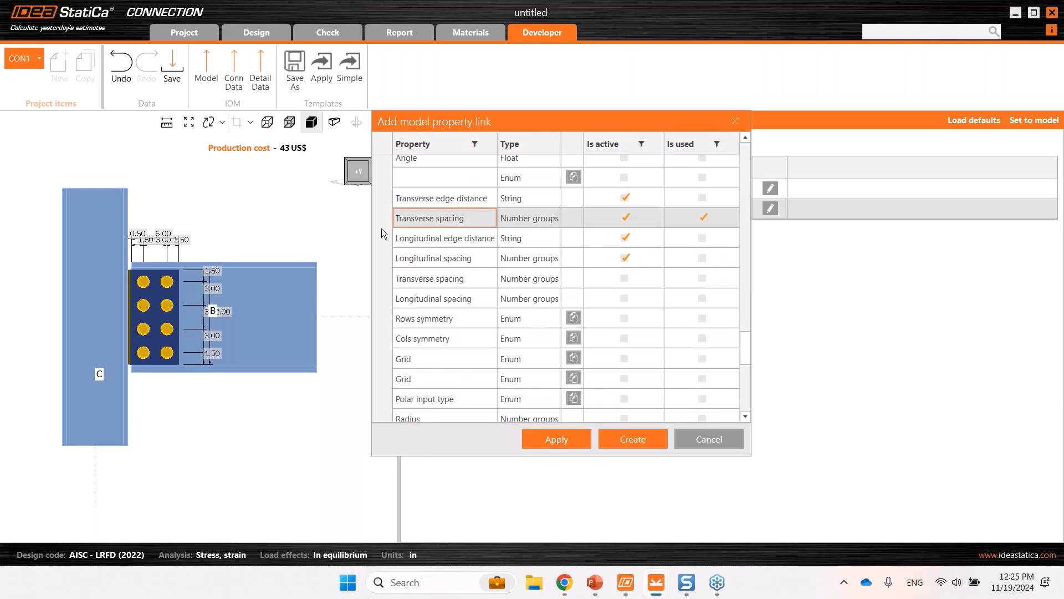
{"action": "left_click", "coordinate": [400, 262]}
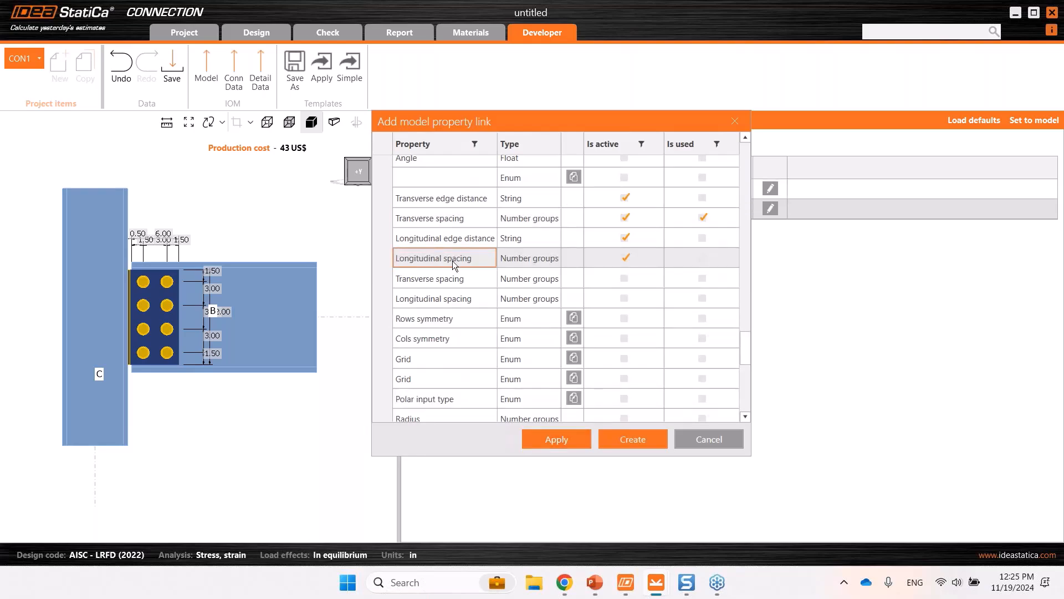
{"action": "left_click", "coordinate": [539, 439]}
{"action": "left_click", "coordinate": [742, 121]}
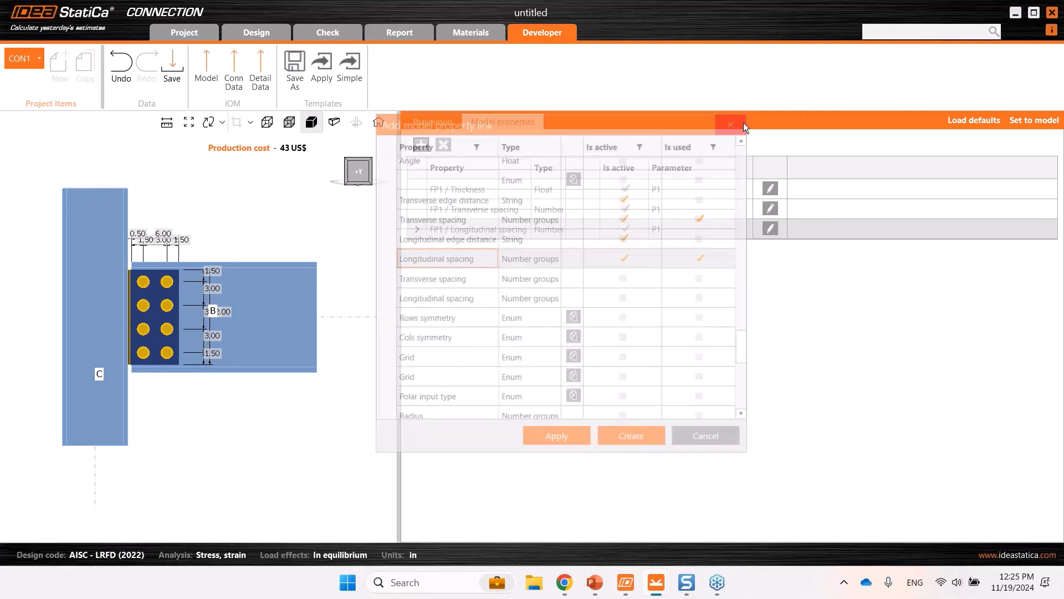
- Assign parameter P6 to the FP1 / Transverse spacing property and P7 to the FP1 / Longitudinal spacing property
{"action": "left_click", "coordinate": [772, 208]}
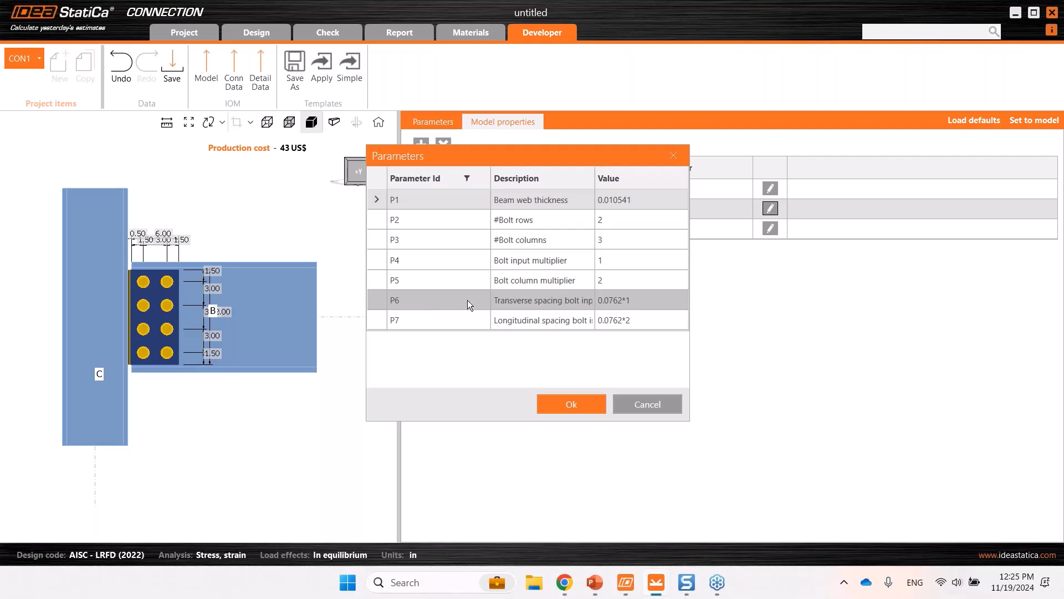
{"action": "left_click_drag", "start_coordinate": [544, 158], "coordinate": [594, 254]}
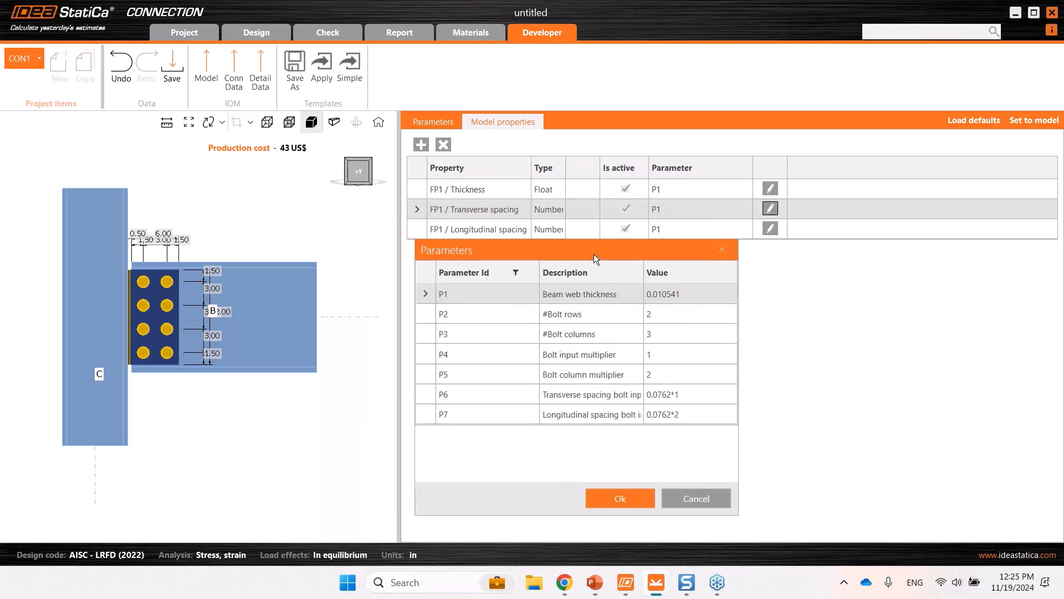
{"action": "left_click", "coordinate": [487, 396]}
{"action": "left_click", "coordinate": [607, 494]}
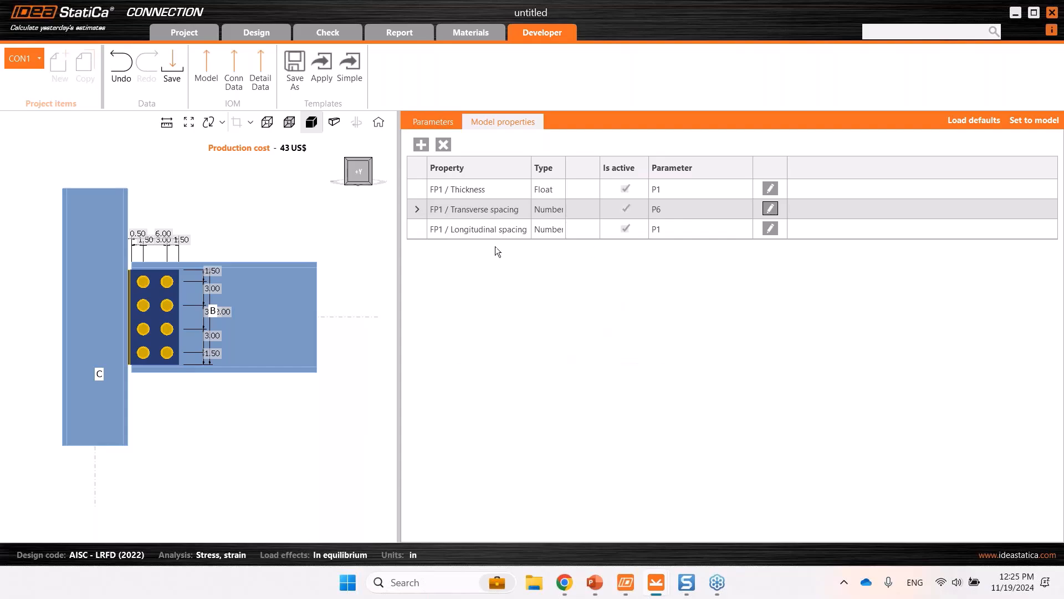
{"action": "left_click", "coordinate": [771, 228]}
{"action": "left_click", "coordinate": [428, 322]}
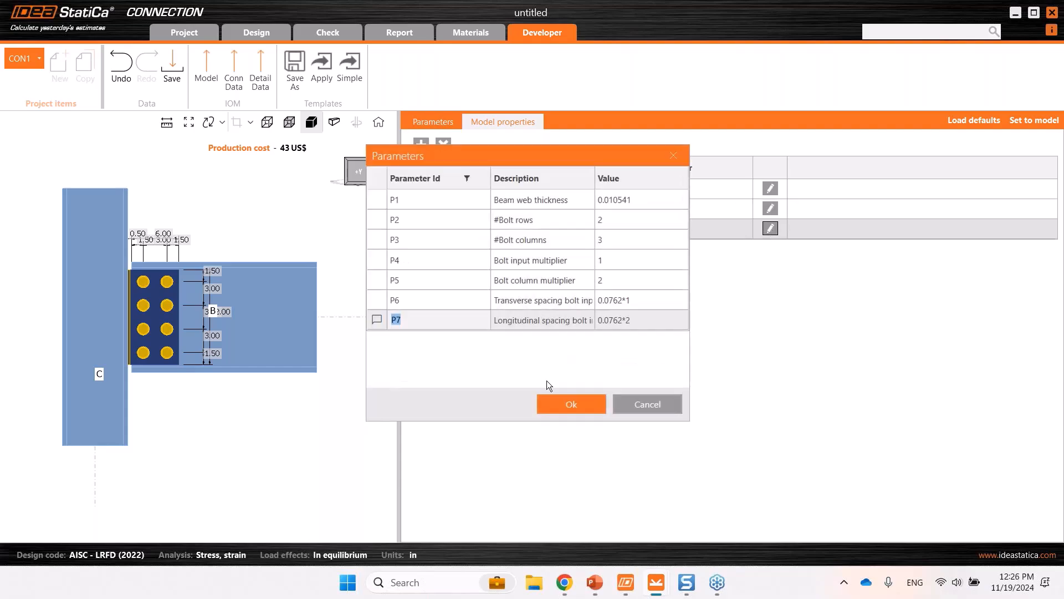
{"action": "left_click", "coordinate": [579, 409]}
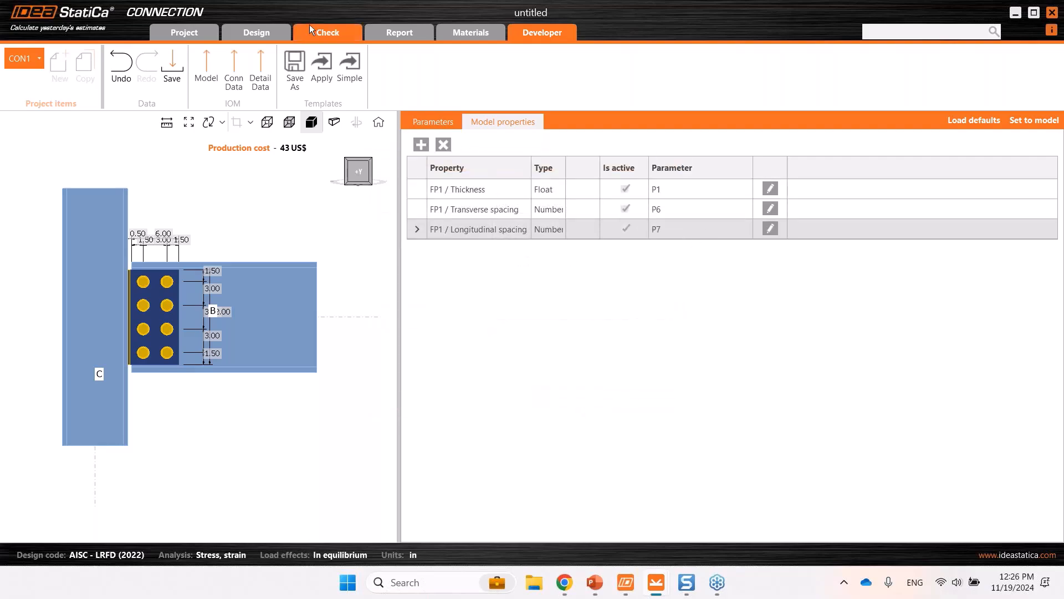
- Return to the connection design and set the operations parameter #Bolt rows to 1
{"action": "left_click", "coordinate": [254, 31]}
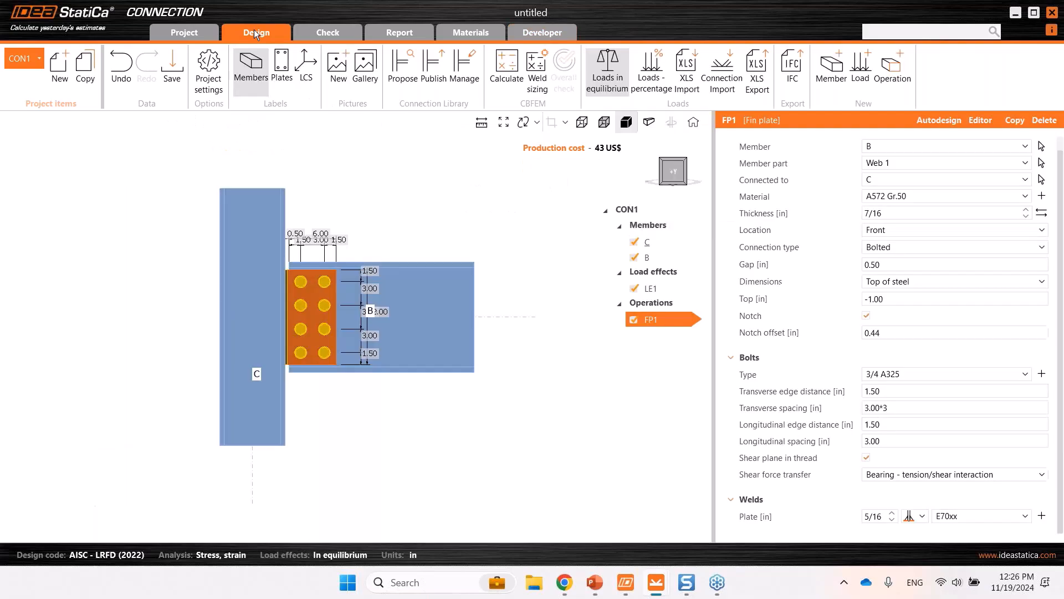
{"action": "left_click", "coordinate": [666, 304]}
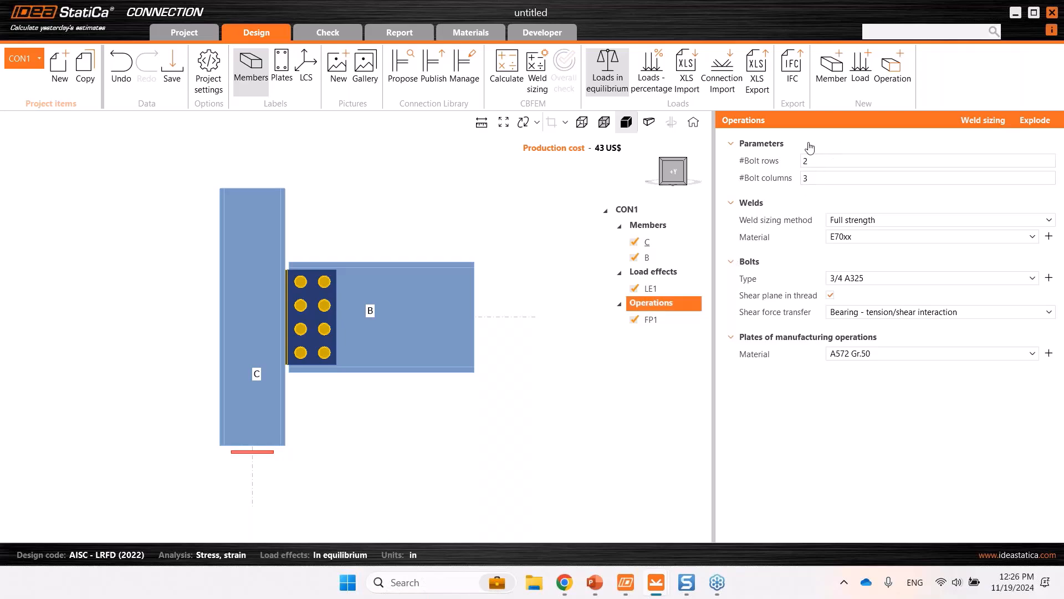
{"action": "left_click", "coordinate": [820, 162]}
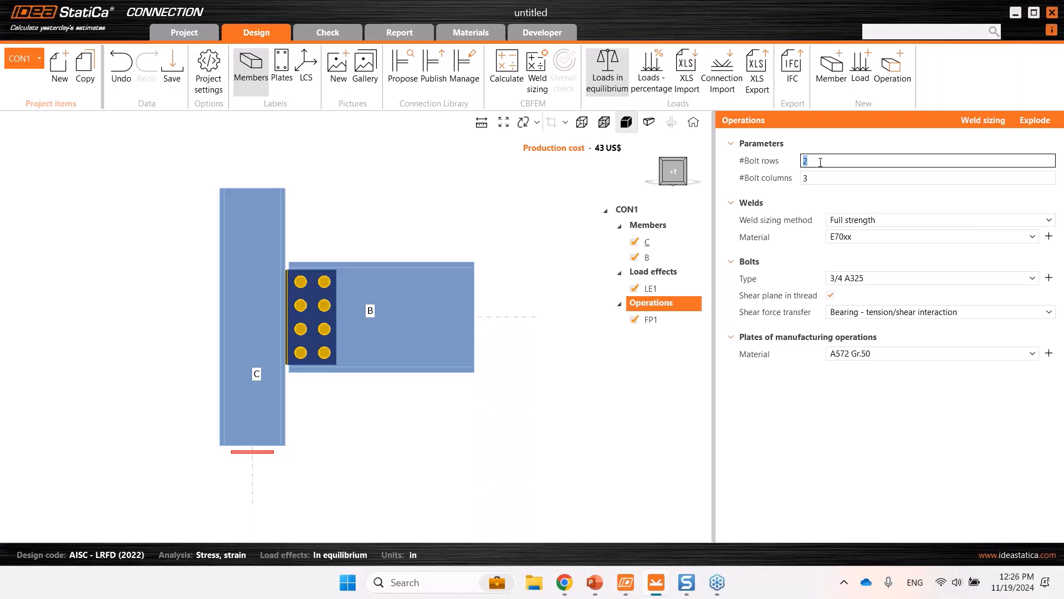
{"action": "type", "text": "1"}
- Set #Bolt columns to 2 and #Bolt rows to 3 in the operations parameters
{"action": "left_click", "coordinate": [829, 178]}
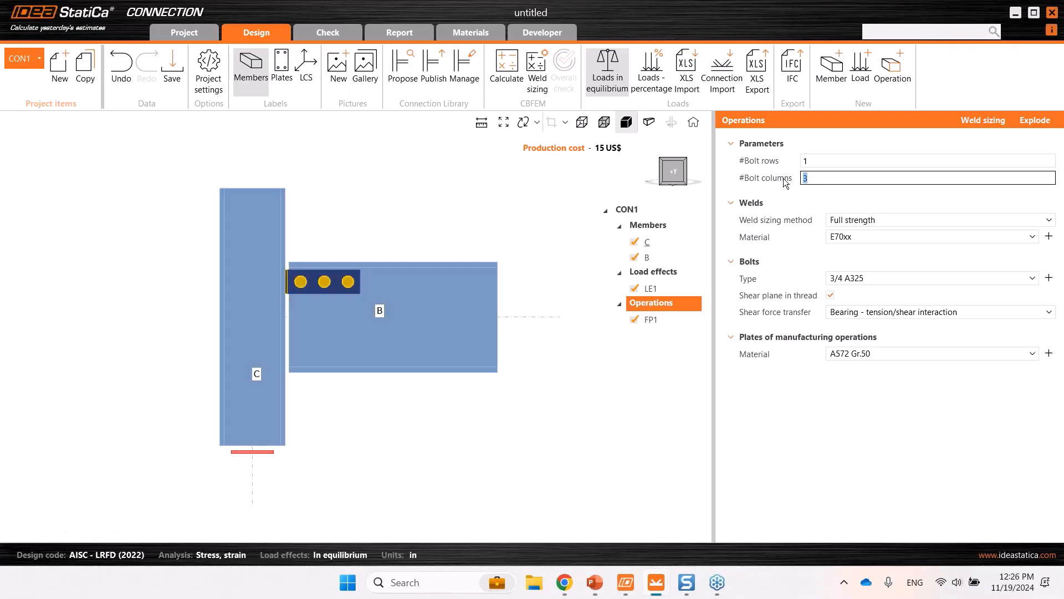
{"action": "type", "text": "2"}
{"action": "key", "text": "shift+Tab"}
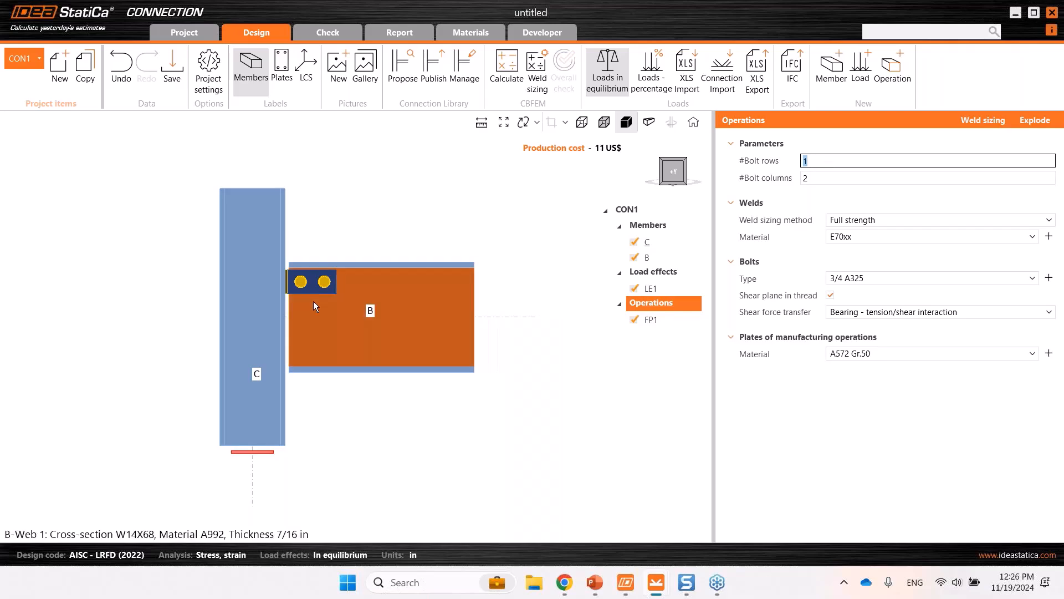
{"action": "type", "text": "3"}
{"action": "left_click", "coordinate": [848, 176]}
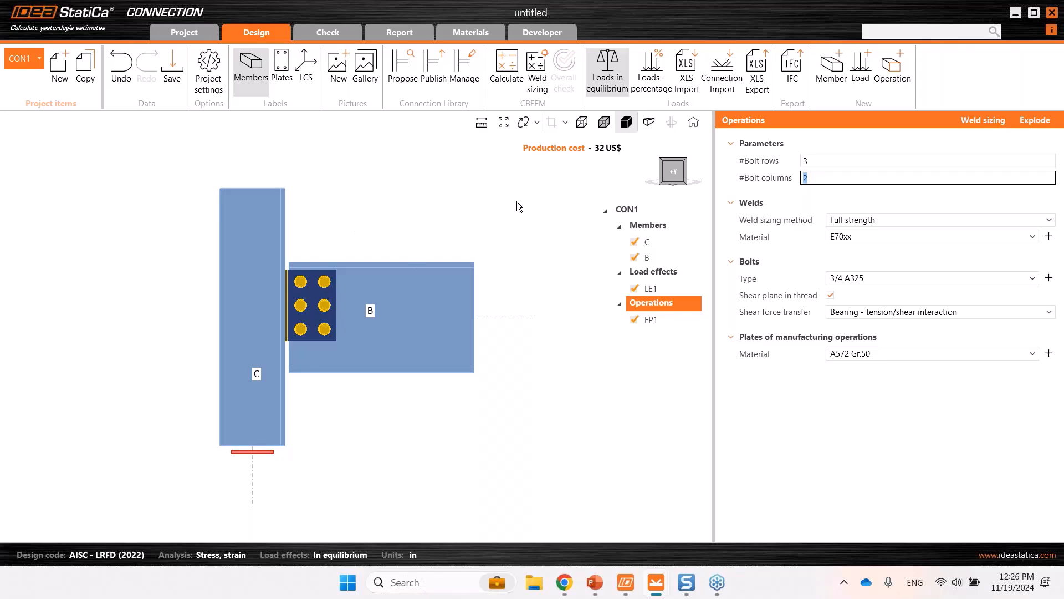
- Review the name and connection design set options for publishing the parametric connection, without publishing it
{"action": "left_click", "coordinate": [432, 83]}
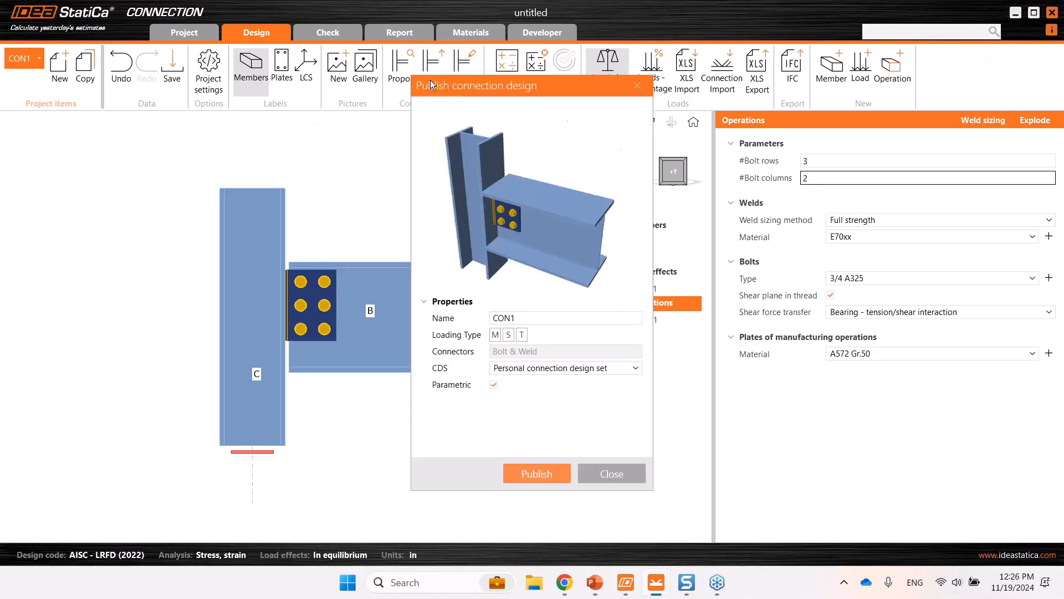
{"action": "double_click", "coordinate": [528, 315]}
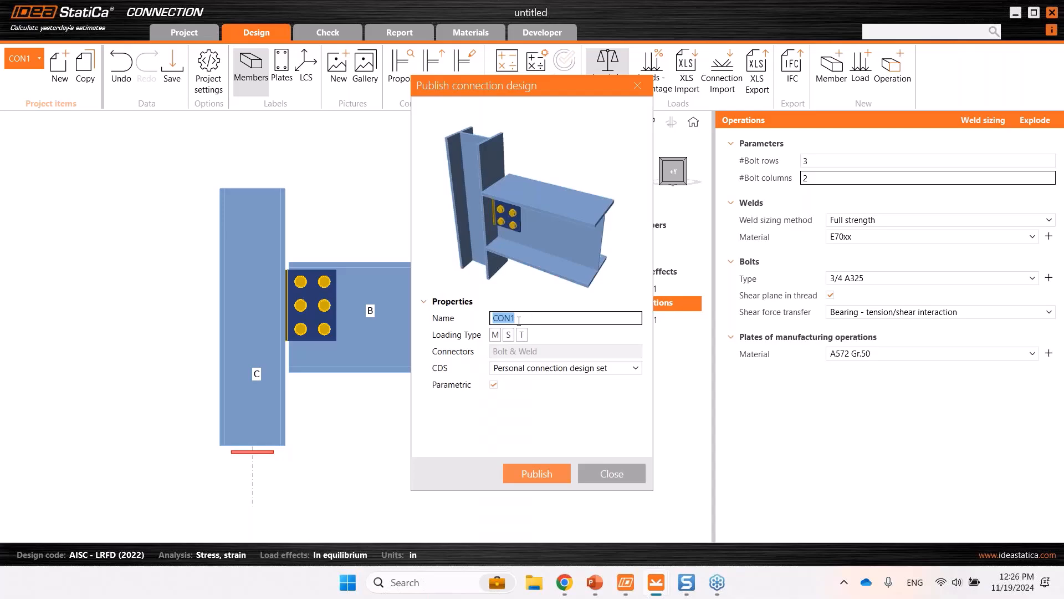
{"action": "left_click", "coordinate": [551, 368]}
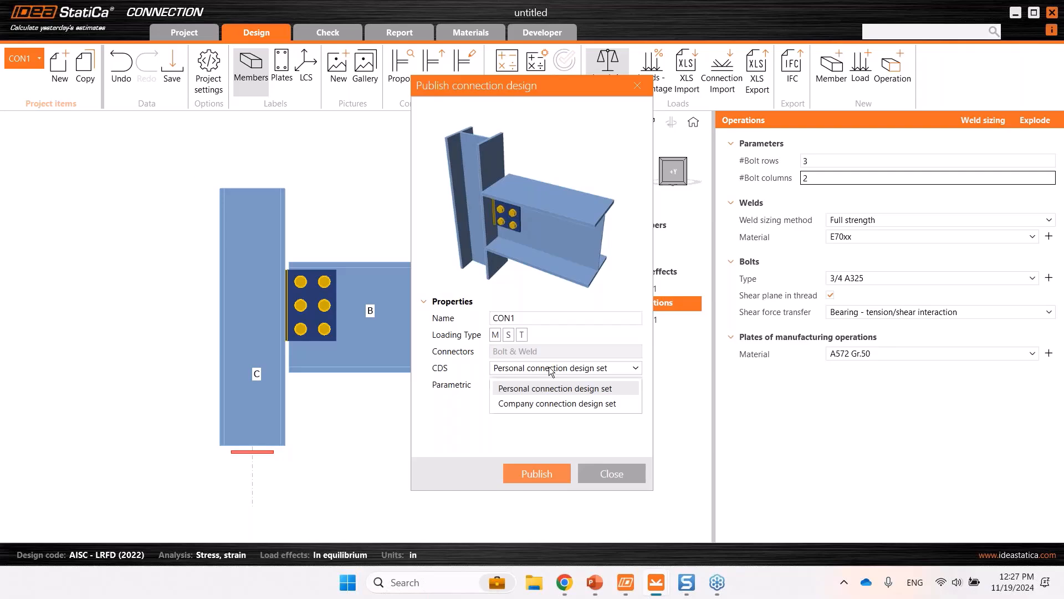
{"action": "left_click", "coordinate": [444, 375]}
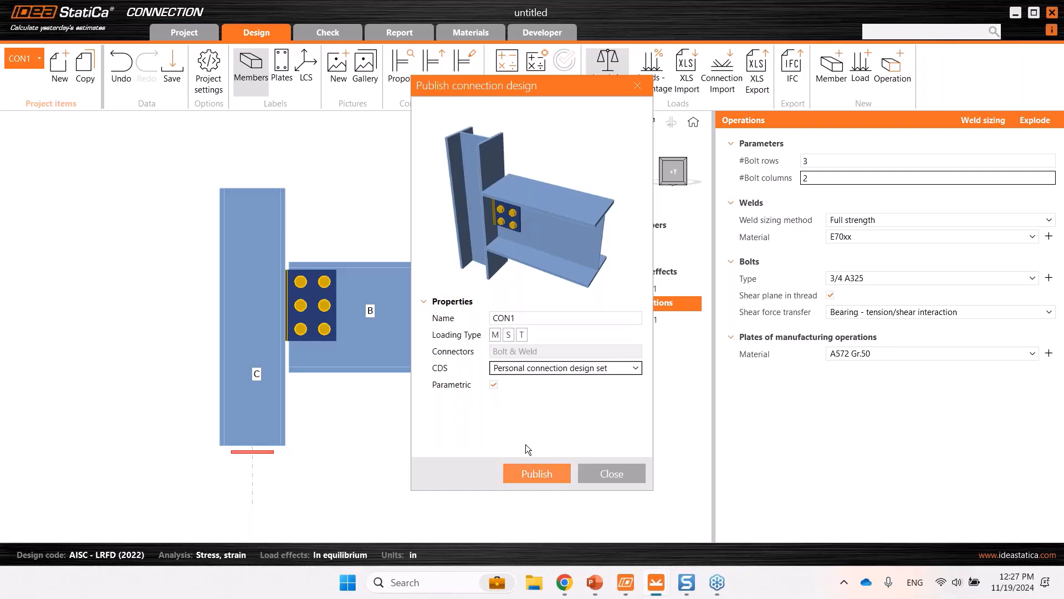
{"action": "left_click", "coordinate": [638, 85]}
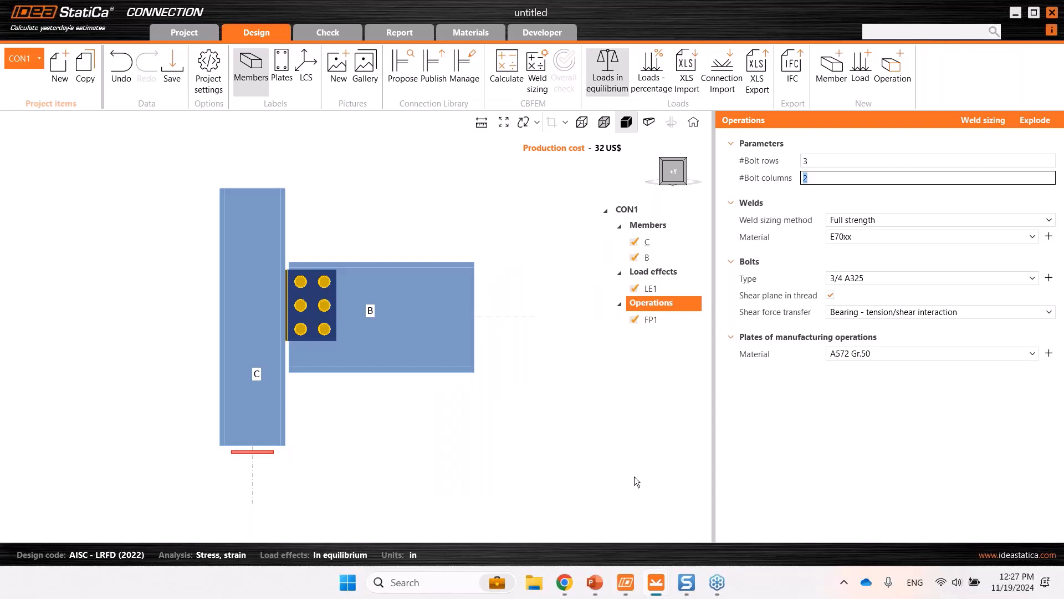
{"action": "mouse_move", "coordinate": [595, 582]}
{"action": "left_click", "coordinate": [597, 517]}
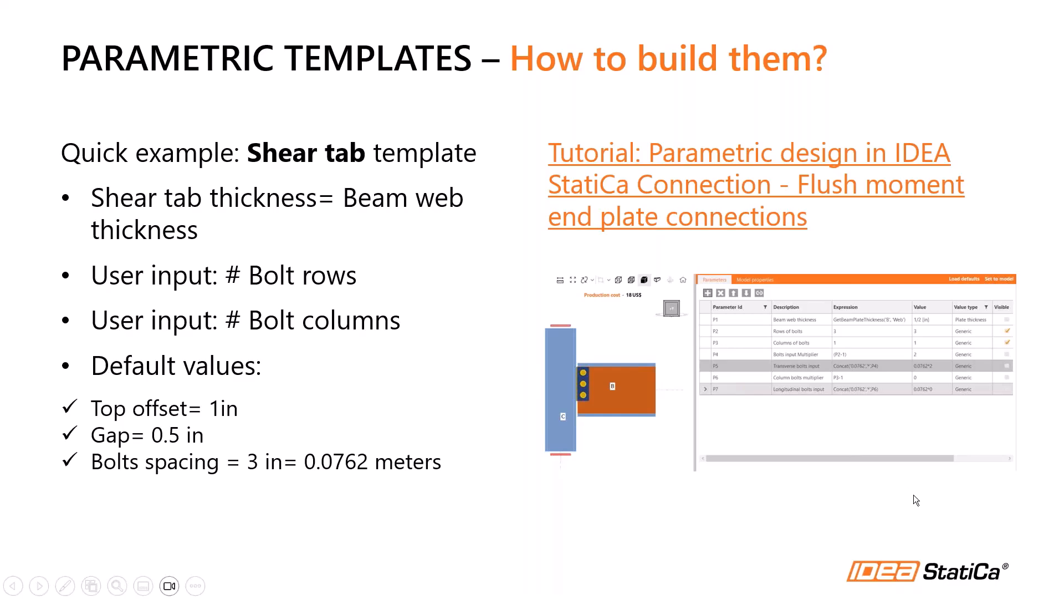
{"action": "left_click", "coordinate": [872, 500]}
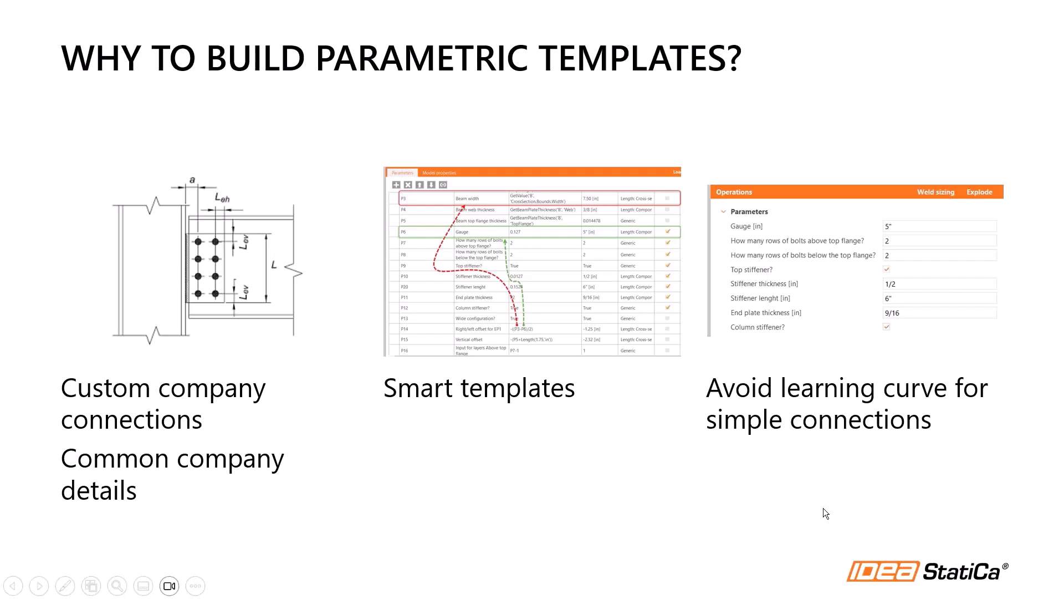
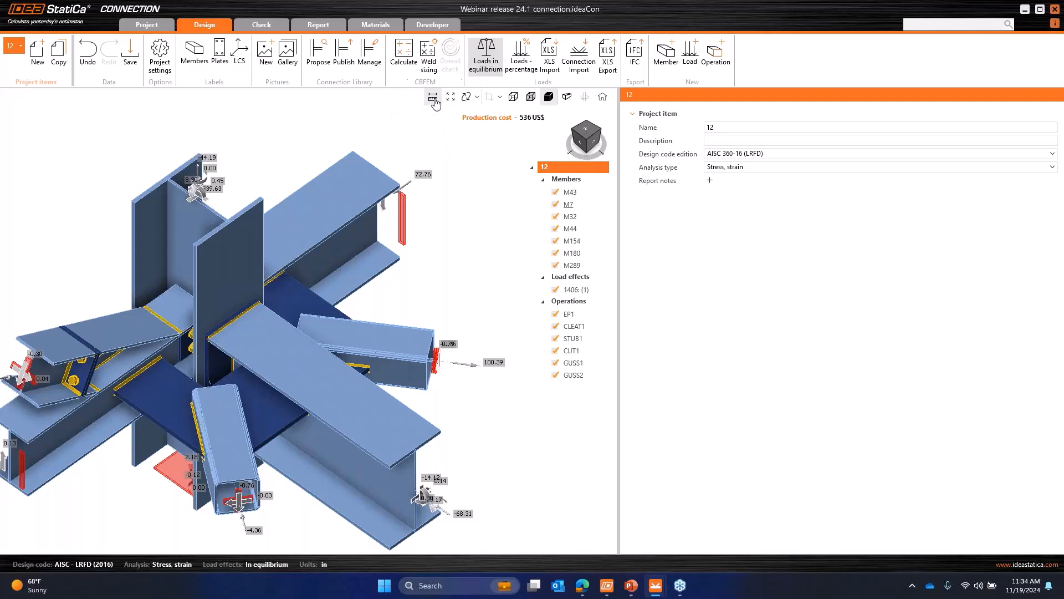
- Measure the distance between the gusset plate and the nearby edge face of the bolted plate in connection 12
{"action": "left_click", "coordinate": [434, 100]}
{"action": "middle_click_drag", "start_coordinate": [426, 256], "coordinate": [464, 220]}
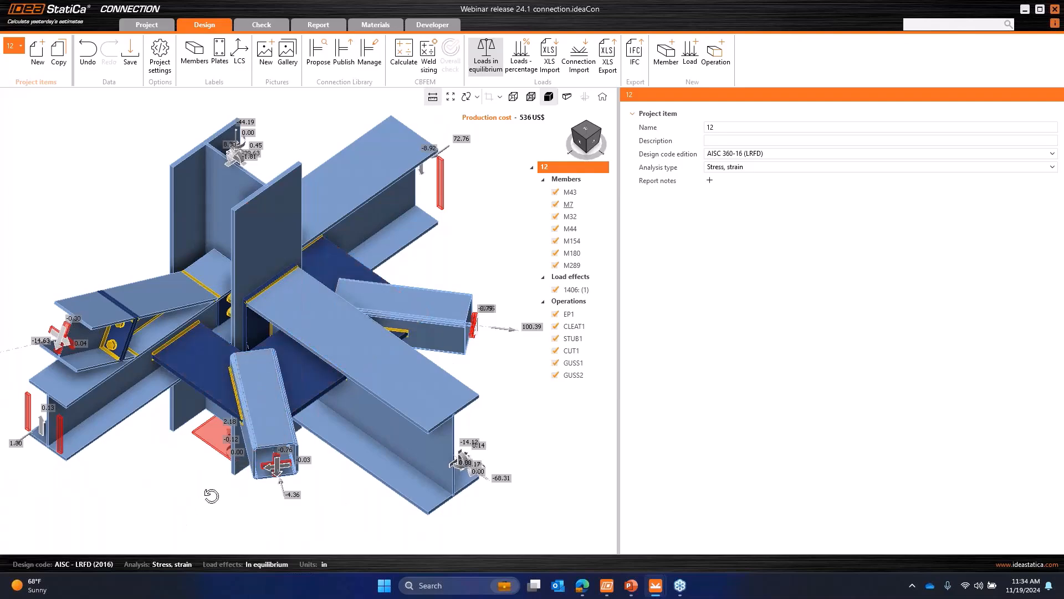
{"action": "right_click_drag", "start_coordinate": [214, 493], "coordinate": [238, 475]}
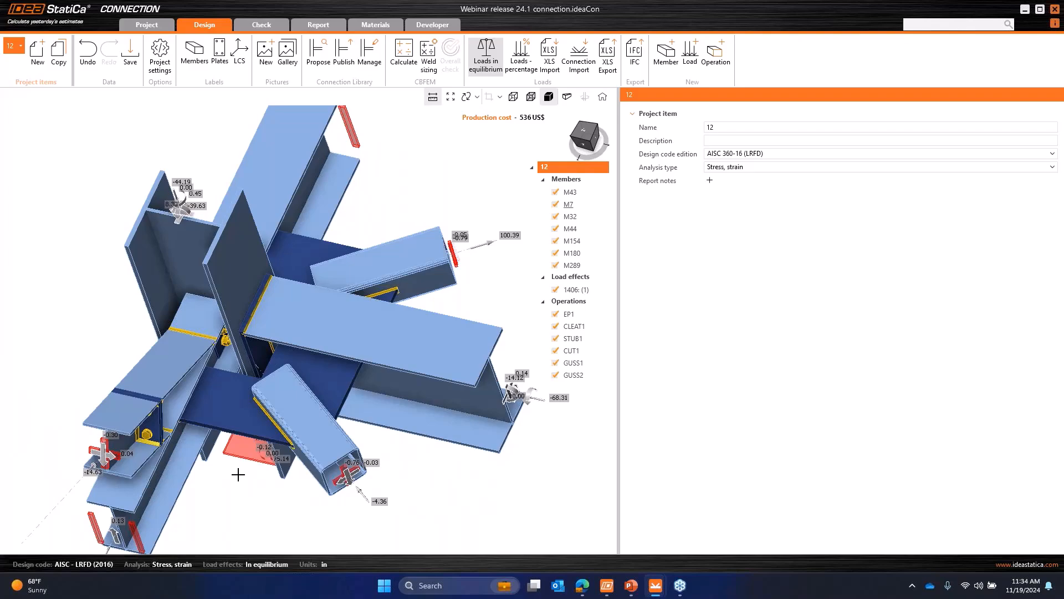
{"action": "right_click_drag", "start_coordinate": [409, 501], "coordinate": [362, 481]}
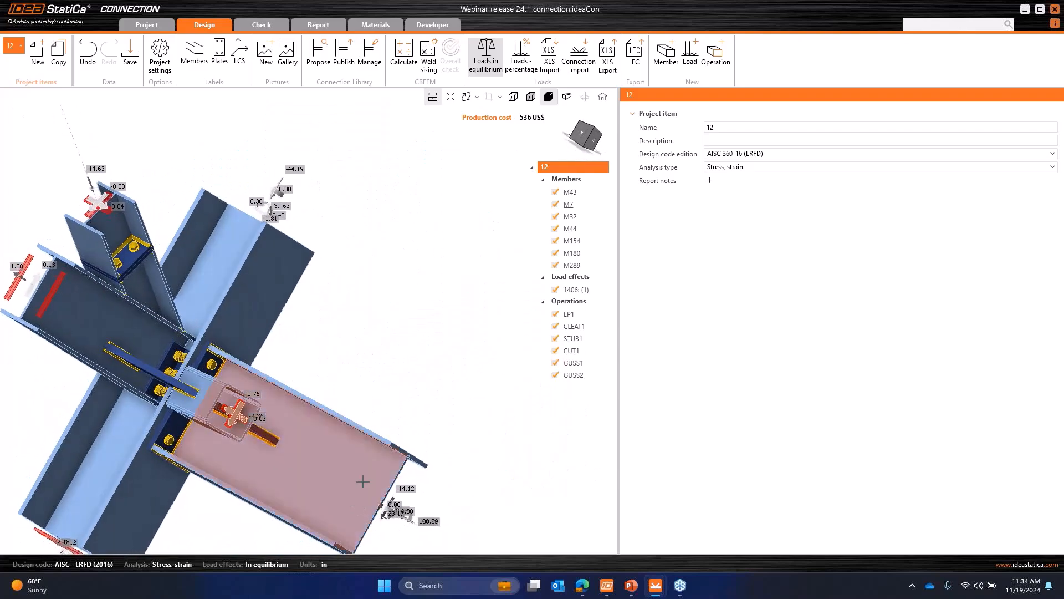
{"action": "scroll", "coordinate": [139, 327], "scroll_direction": "up", "scroll_amount": 5}
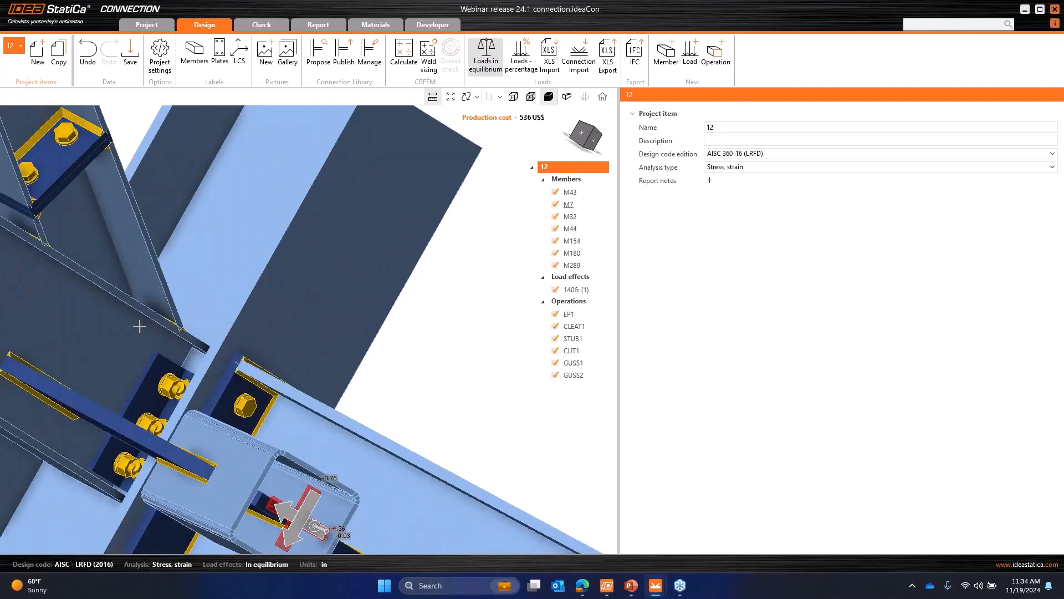
{"action": "mouse_move", "coordinate": [139, 327]}
{"action": "right_mouse_down"}
{"action": "mouse_move", "coordinate": [109, 326]}
{"action": "mouse_move", "coordinate": [133, 331]}
{"action": "right_mouse_up"}
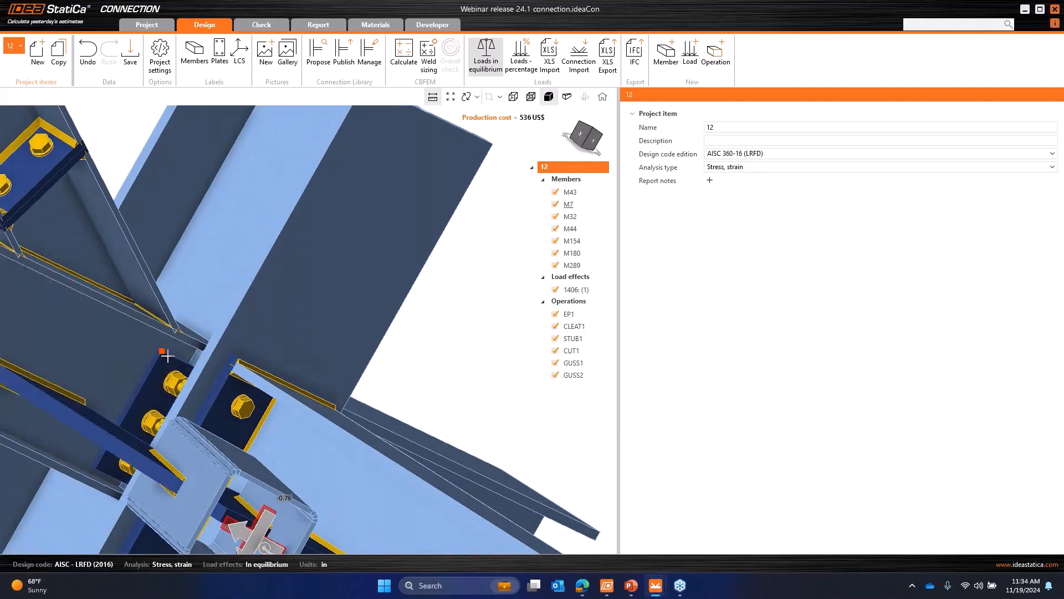
{"action": "scroll", "coordinate": [176, 330], "scroll_direction": "up", "scroll_amount": 4}
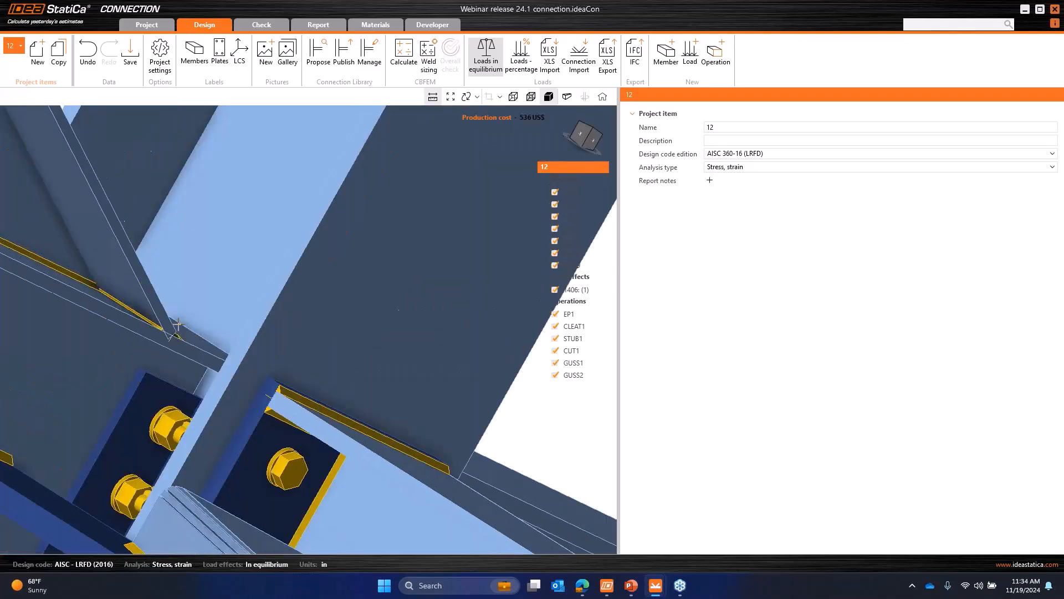
{"action": "mouse_move", "coordinate": [177, 323]}
{"action": "right_mouse_down"}
{"action": "mouse_move", "coordinate": [117, 331]}
{"action": "mouse_move", "coordinate": [178, 304]}
{"action": "right_mouse_up"}
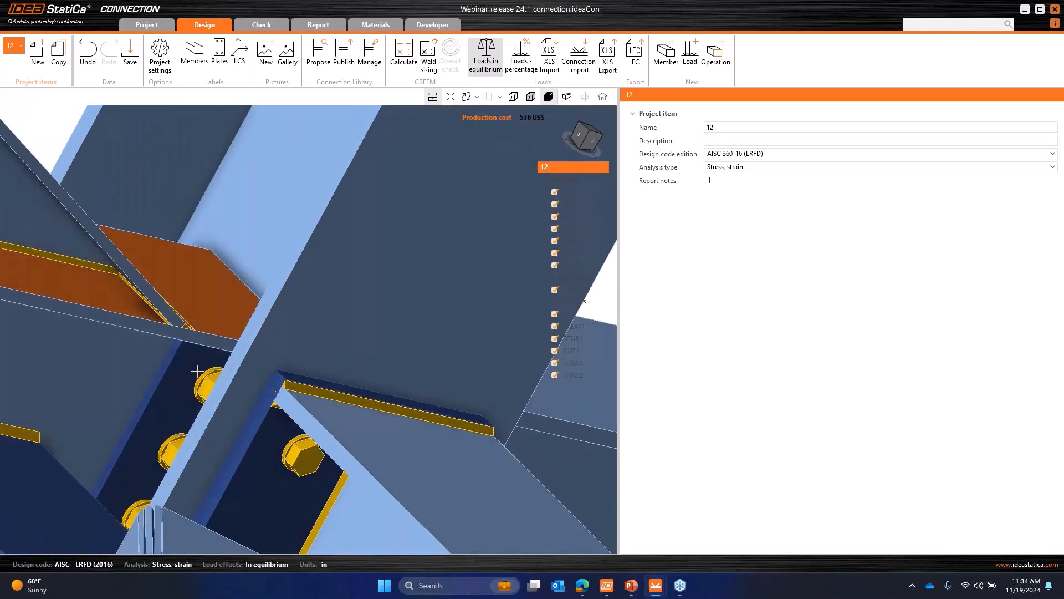
{"action": "mouse_move", "coordinate": [198, 368]}
{"action": "right_mouse_down"}
{"action": "mouse_move", "coordinate": [198, 344]}
{"action": "mouse_move", "coordinate": [191, 360]}
{"action": "right_mouse_up"}
{"action": "scroll", "coordinate": [196, 346], "scroll_direction": "up", "scroll_amount": 4}
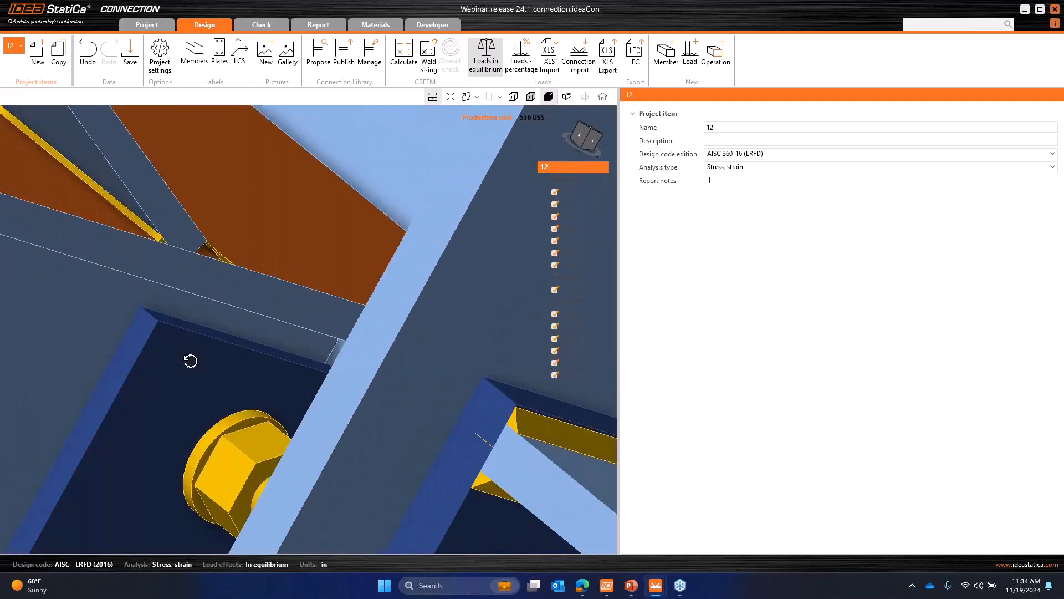
{"action": "left_click", "coordinate": [195, 328]}
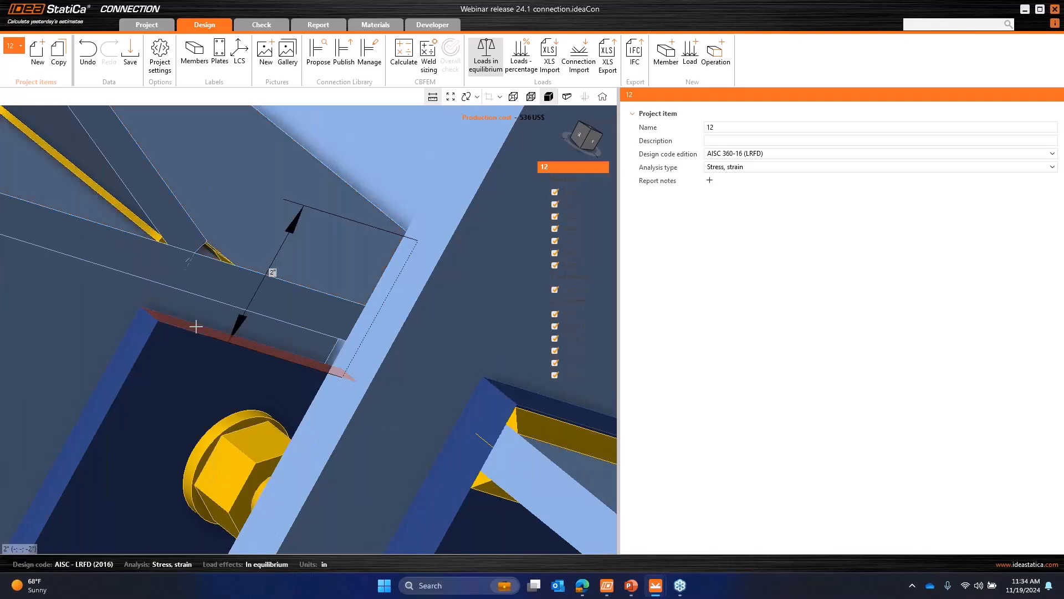
{"action": "right_click_drag", "start_coordinate": [194, 323], "coordinate": [312, 305]}
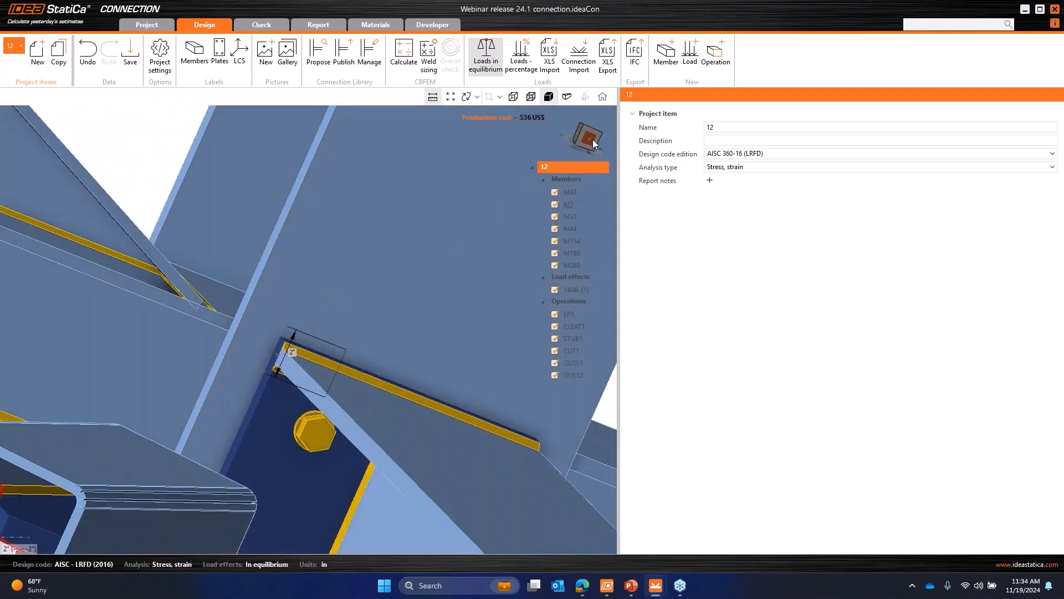
- Switch the model to transparent display and measure the distance between the plate edges beside the upper bolts
{"action": "left_click", "coordinate": [593, 139]}
{"action": "left_click", "coordinate": [531, 97]}
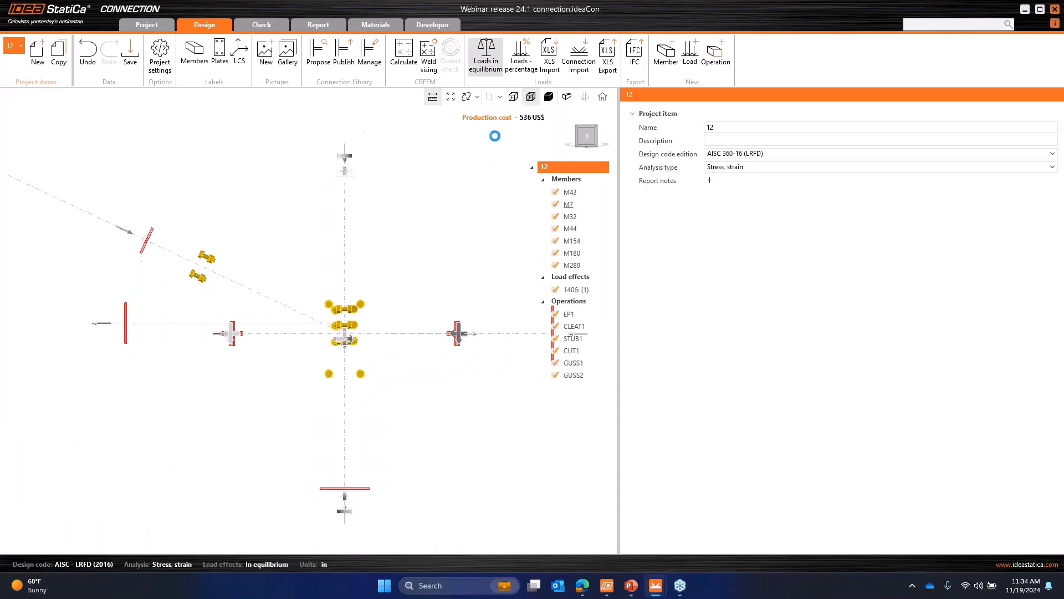
{"action": "scroll", "coordinate": [391, 339], "scroll_direction": "up", "scroll_amount": 5}
{"action": "mouse_move", "coordinate": [391, 338]}
{"action": "right_mouse_down"}
{"action": "mouse_move", "coordinate": [375, 343]}
{"action": "mouse_move", "coordinate": [394, 342]}
{"action": "right_mouse_up"}
{"action": "middle_click_drag", "start_coordinate": [266, 294], "coordinate": [344, 346]}
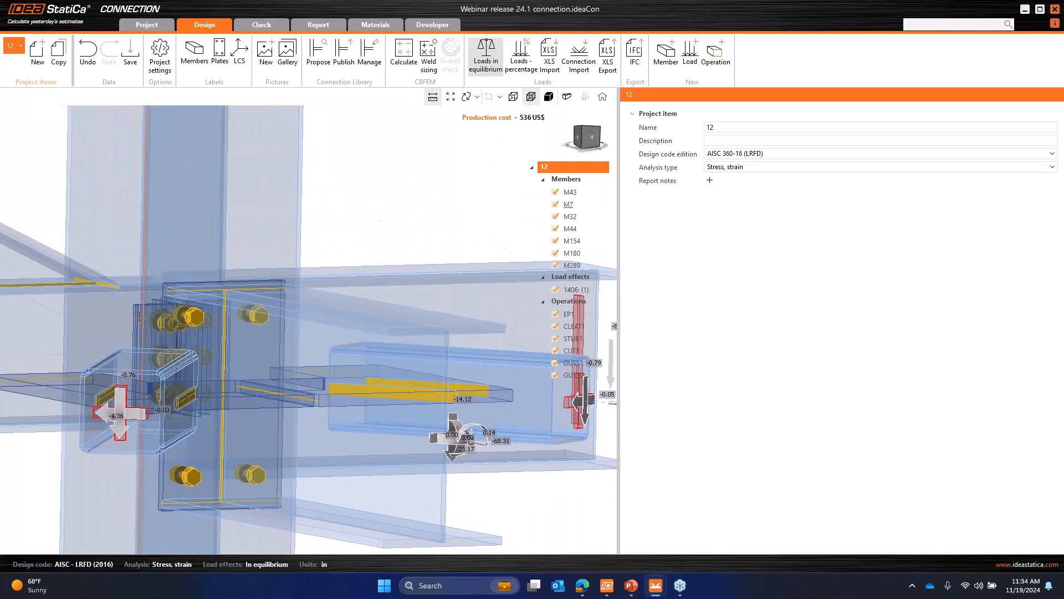
{"action": "scroll", "coordinate": [144, 314], "scroll_direction": "up", "scroll_amount": 6}
{"action": "right_click_drag", "start_coordinate": [143, 314], "coordinate": [155, 317]}
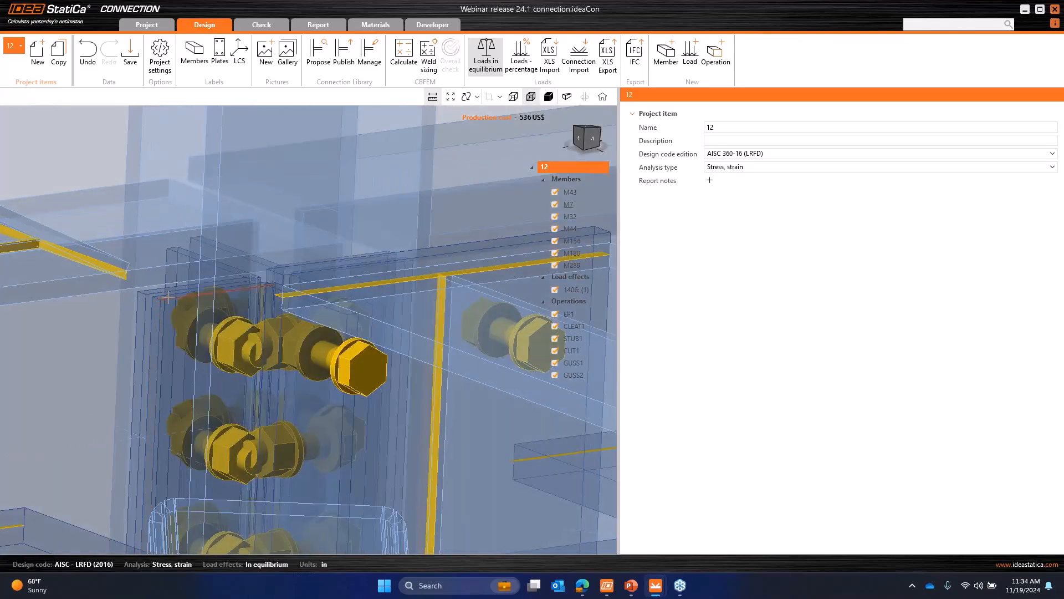
{"action": "left_click", "coordinate": [170, 296]}
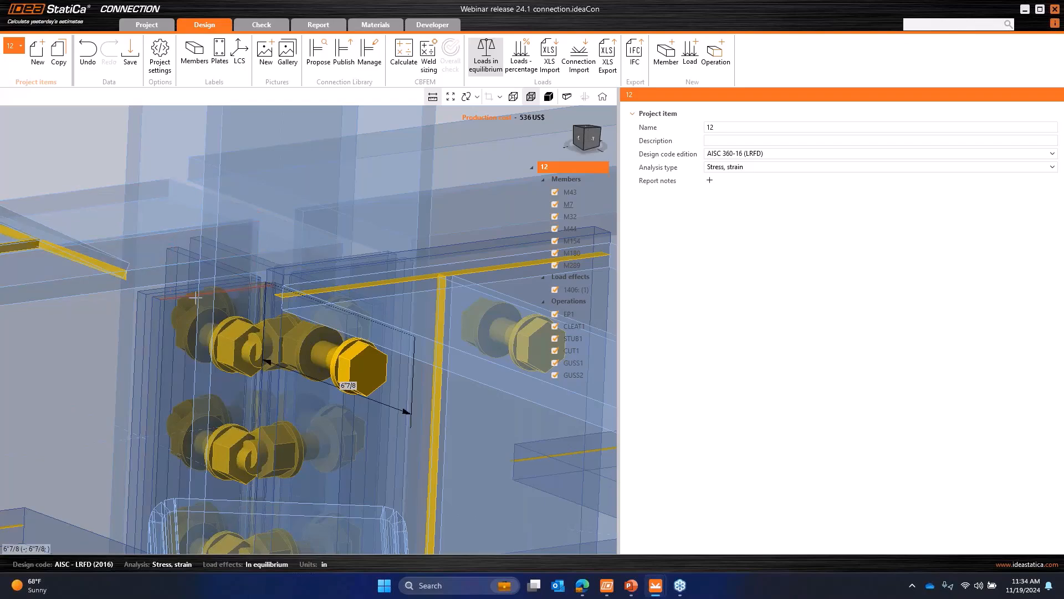
- Restore the solid display, view the connection along the Z axis, and measure from a diagonal brace's lower corner to the beam edge
{"action": "scroll", "coordinate": [188, 296], "scroll_direction": "down", "scroll_amount": 3}
{"action": "left_click", "coordinate": [552, 98]}
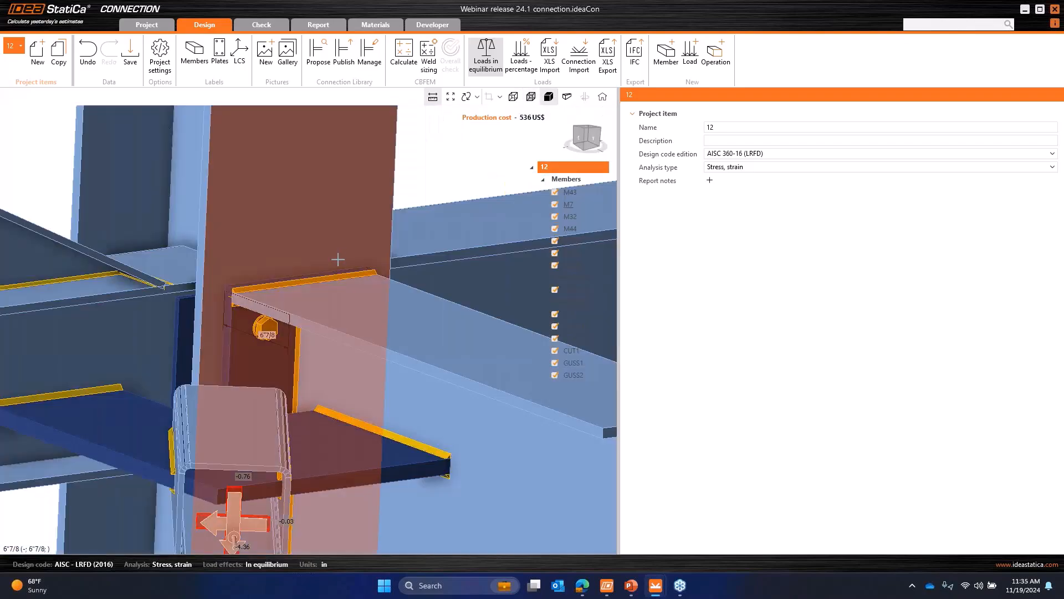
{"action": "scroll", "coordinate": [337, 259], "scroll_direction": "down", "scroll_amount": 4}
{"action": "right_click_drag", "start_coordinate": [218, 377], "coordinate": [250, 412]}
{"action": "middle_click_drag", "start_coordinate": [258, 379], "coordinate": [251, 356]}
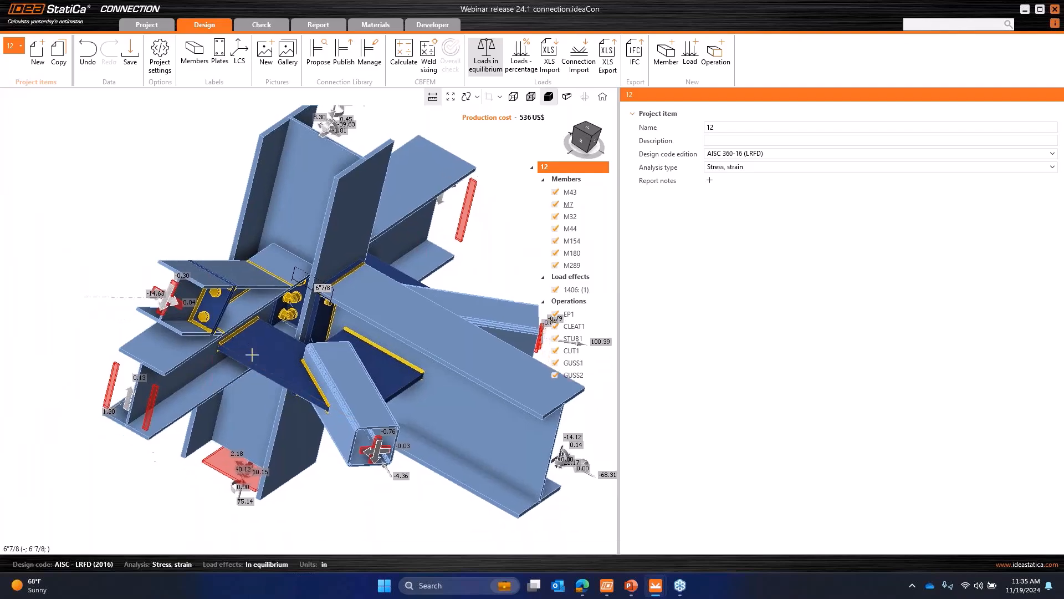
{"action": "left_click", "coordinate": [590, 137]}
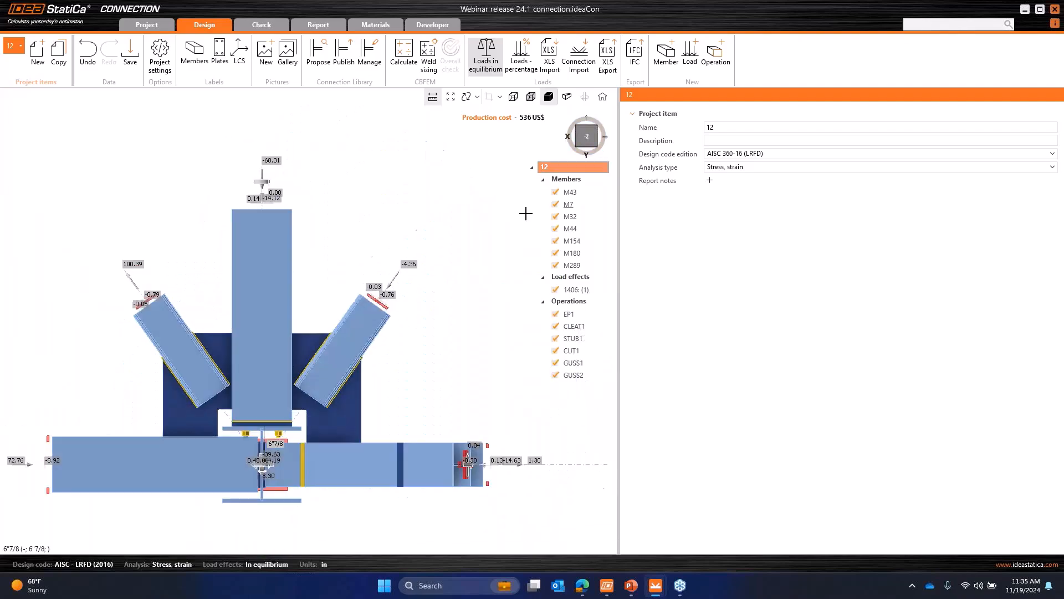
{"action": "scroll", "coordinate": [333, 443], "scroll_direction": "up", "scroll_amount": 3}
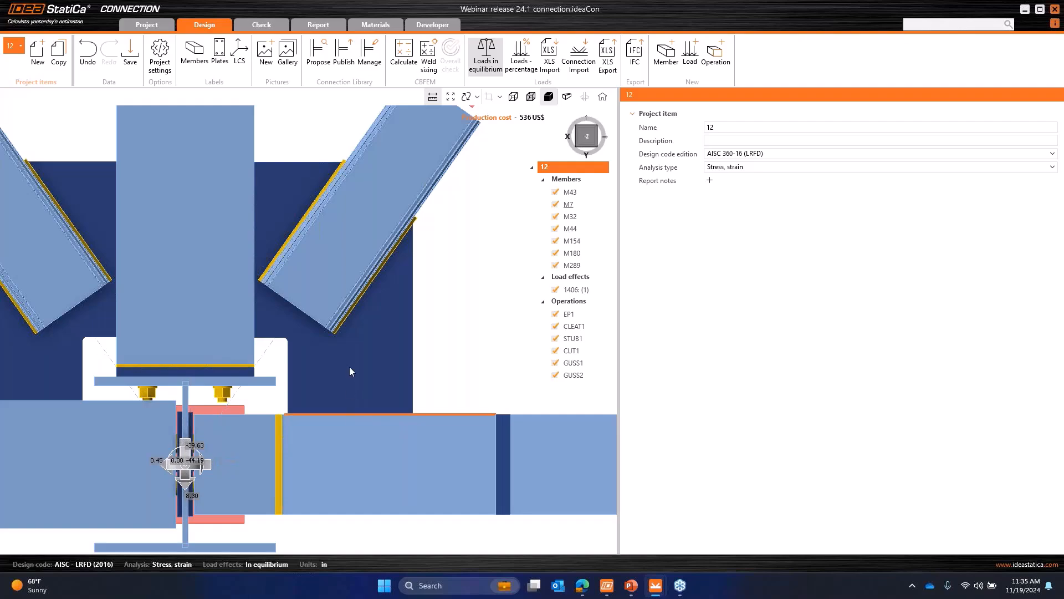
{"action": "scroll", "coordinate": [331, 331], "scroll_direction": "up", "scroll_amount": 1}
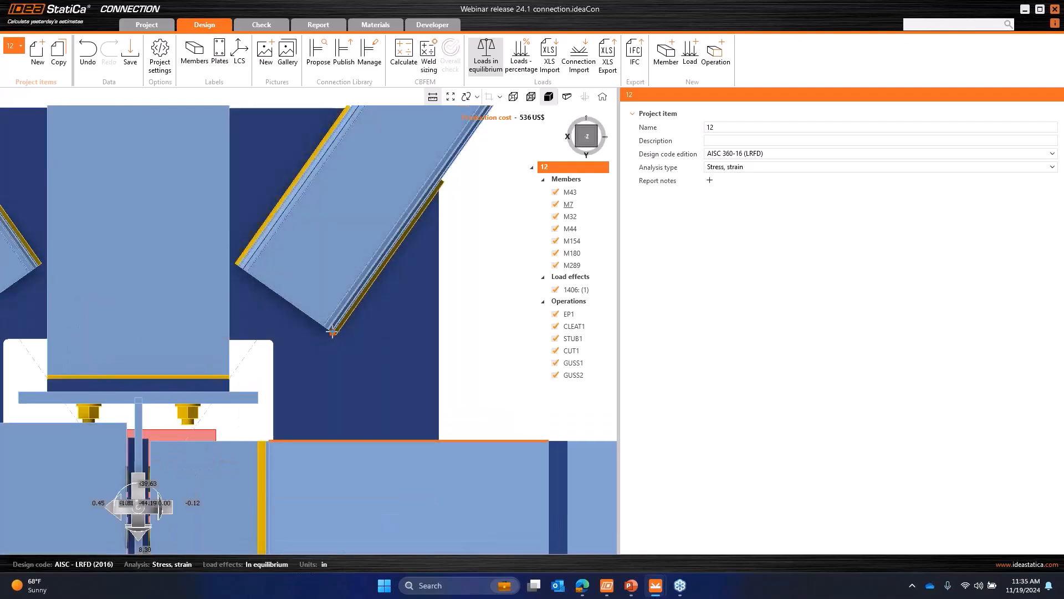
{"action": "scroll", "coordinate": [357, 361], "scroll_direction": "down", "scroll_amount": 3}
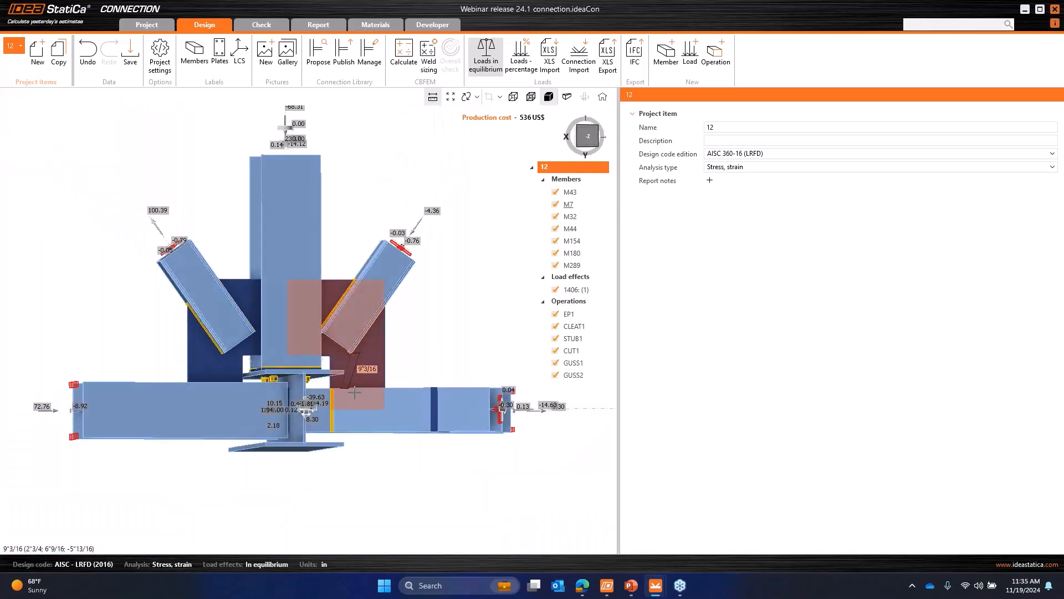
- Switch to transparent display and measure the length of the weld joining the diagonal brace to its gusset plate
{"action": "right_click_drag", "start_coordinate": [292, 475], "coordinate": [269, 383]}
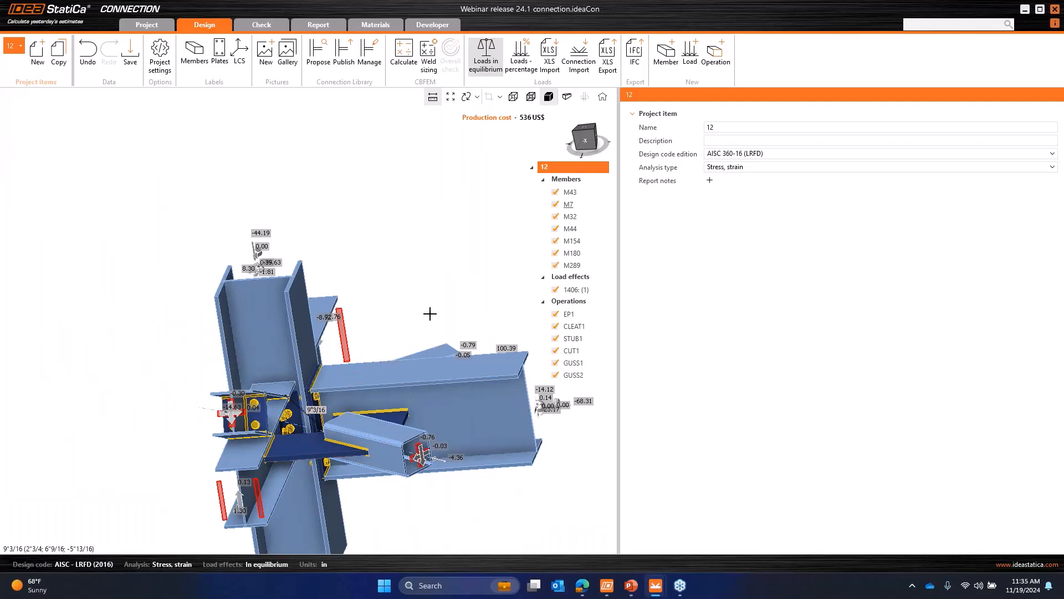
{"action": "middle_click_drag", "start_coordinate": [370, 387], "coordinate": [338, 322]}
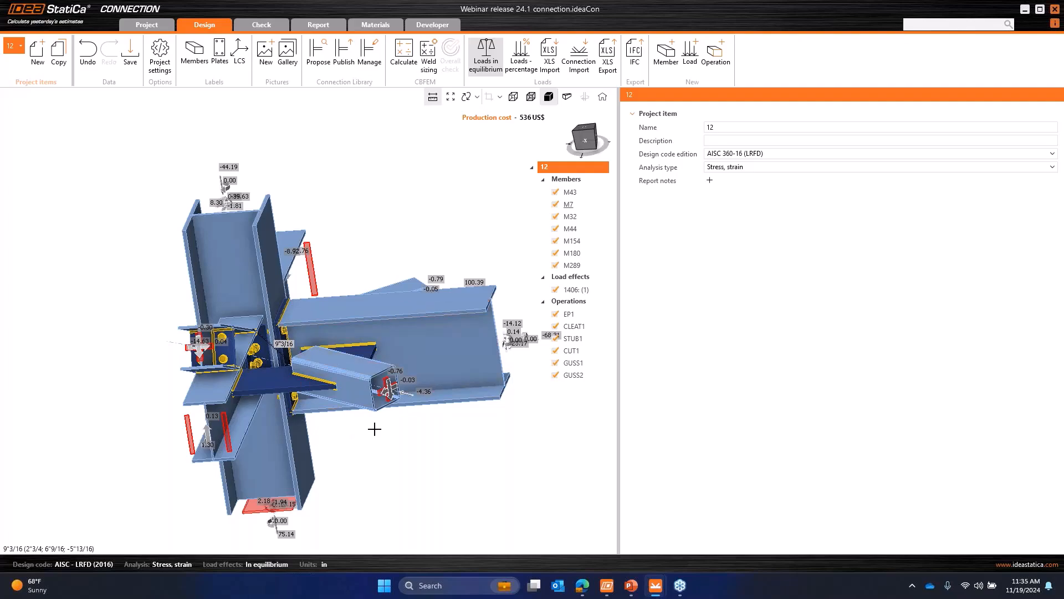
{"action": "right_click_drag", "start_coordinate": [375, 429], "coordinate": [378, 447]}
{"action": "left_click", "coordinate": [531, 97]}
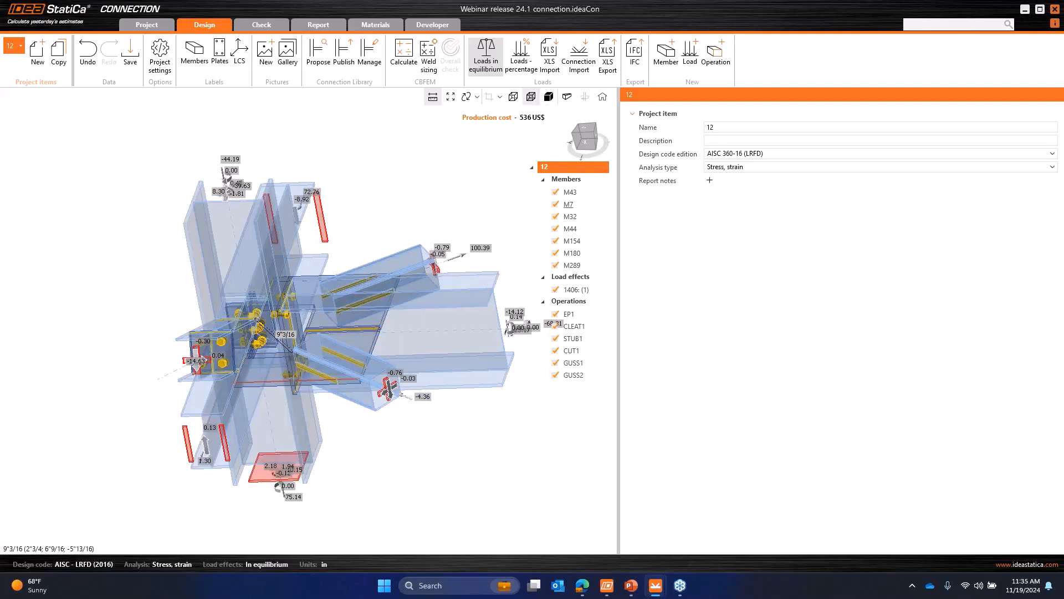
{"action": "scroll", "coordinate": [274, 336], "scroll_direction": "up", "scroll_amount": 10}
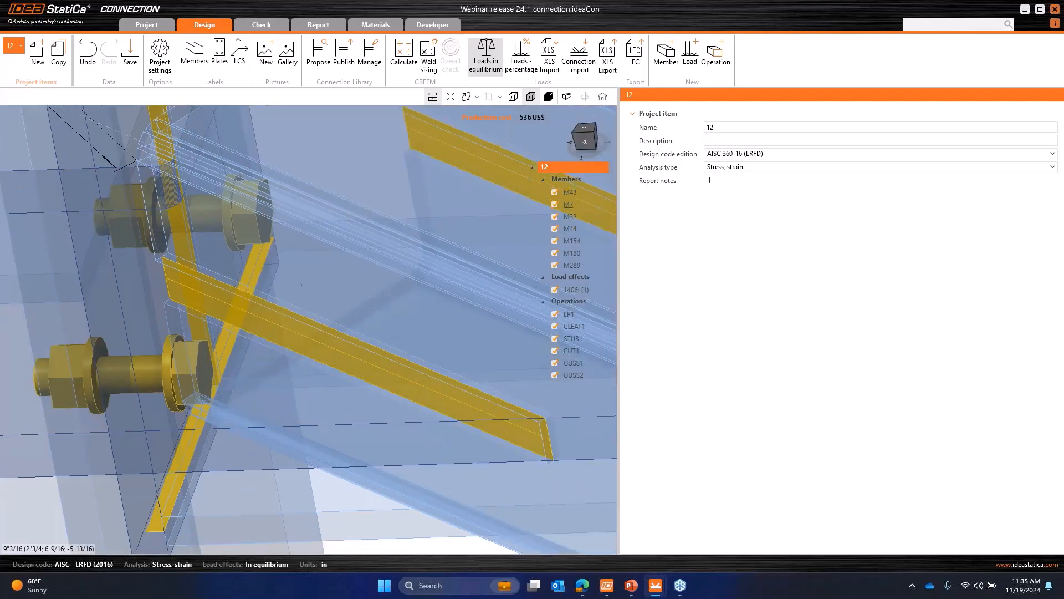
{"action": "scroll", "coordinate": [396, 398], "scroll_direction": "down", "scroll_amount": 10}
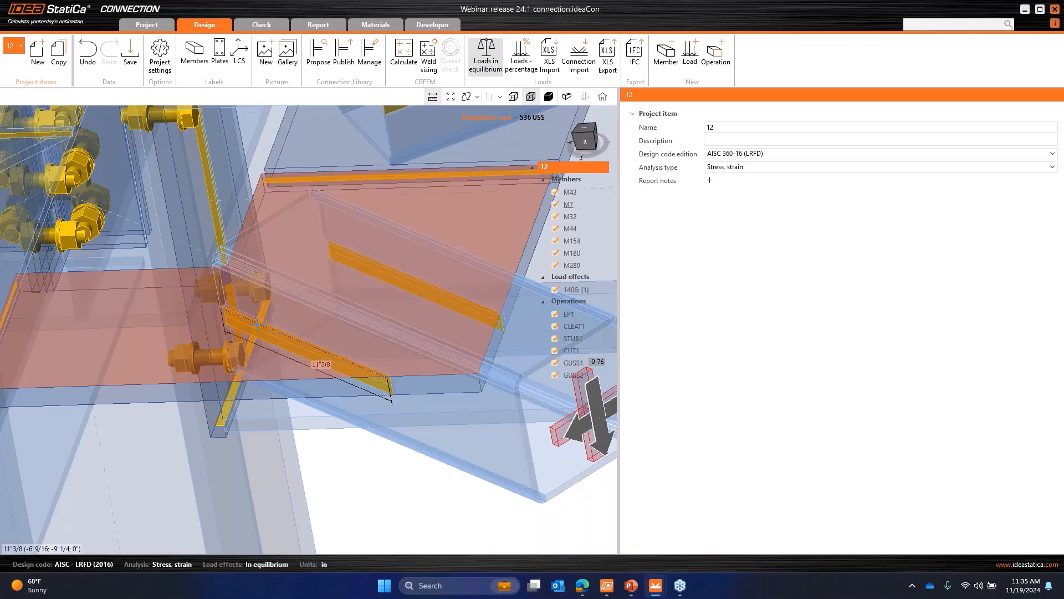
{"action": "scroll", "coordinate": [257, 323], "scroll_direction": "down", "scroll_amount": 5}
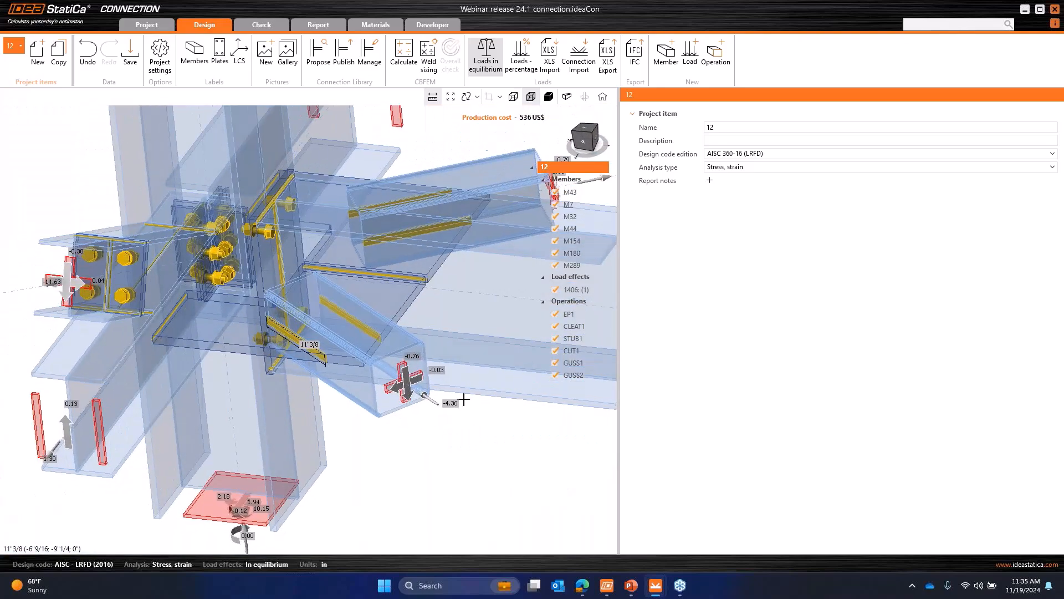
- Open the gusset plate operation GUSS1, restore the solid display, and end distance measuring
{"action": "left_click", "coordinate": [577, 362]}
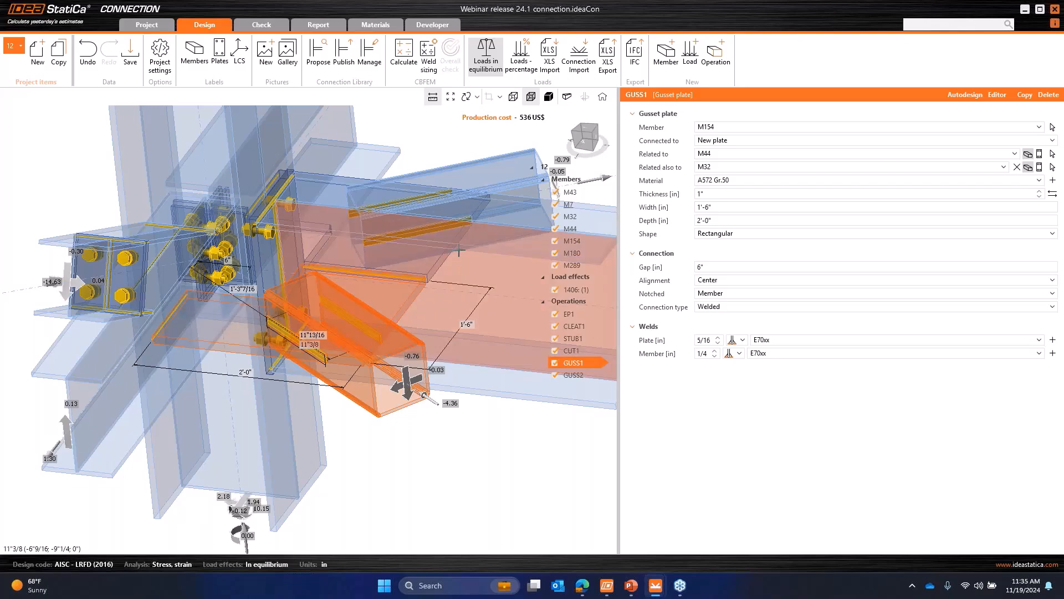
{"action": "scroll", "coordinate": [475, 317], "scroll_direction": "down", "scroll_amount": 5}
{"action": "middle_click_drag", "start_coordinate": [476, 317], "coordinate": [417, 338]}
{"action": "left_click", "coordinate": [547, 98]}
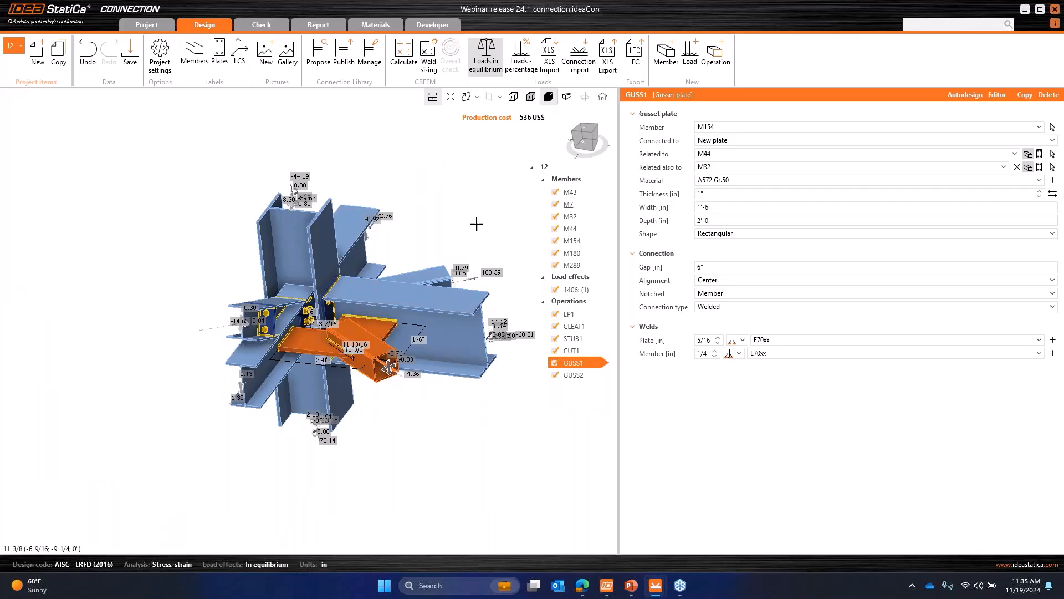
{"action": "middle_click_drag", "start_coordinate": [418, 299], "coordinate": [387, 294]}
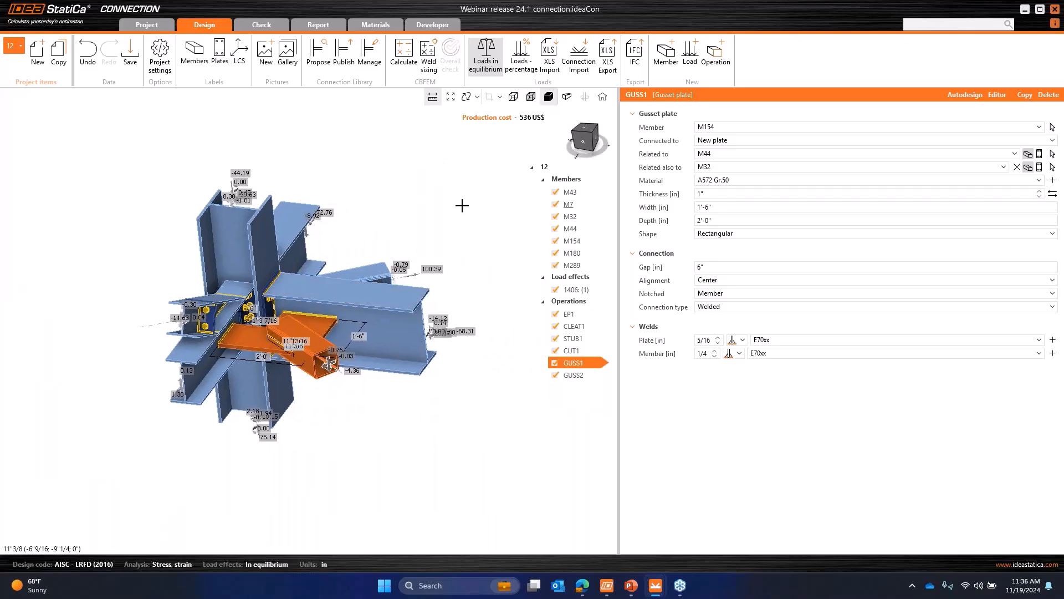
{"action": "left_click", "coordinate": [434, 102]}
{"action": "key", "text": "Escape"}
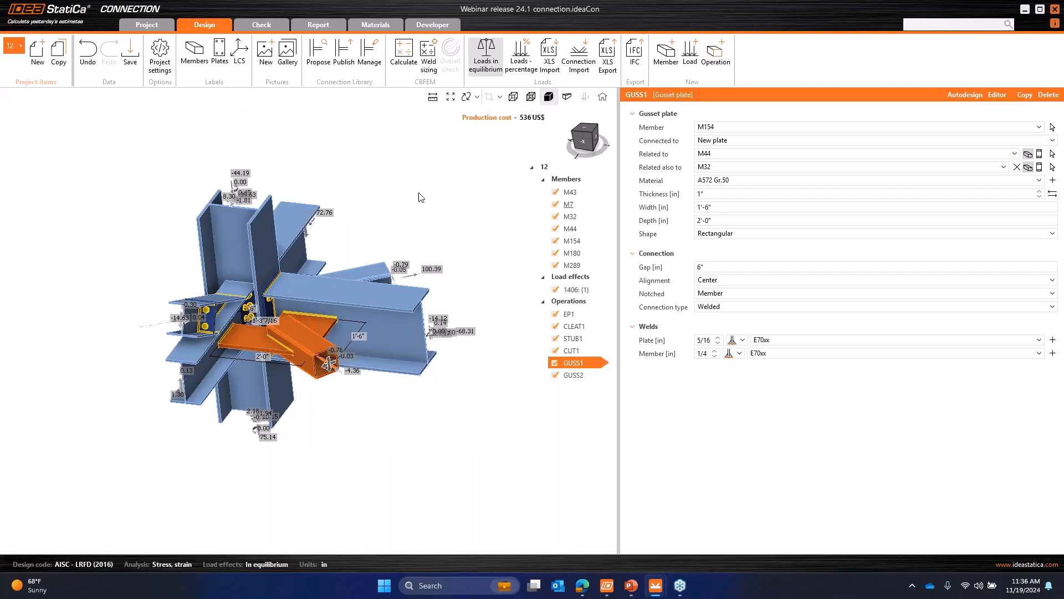
- Select the gusset plate operations GUSS1 and GUSS2 together and set their material to A36
{"action": "right_click_drag", "start_coordinate": [437, 277], "coordinate": [451, 319]}
{"action": "middle_click_drag", "start_coordinate": [451, 315], "coordinate": [423, 318]}
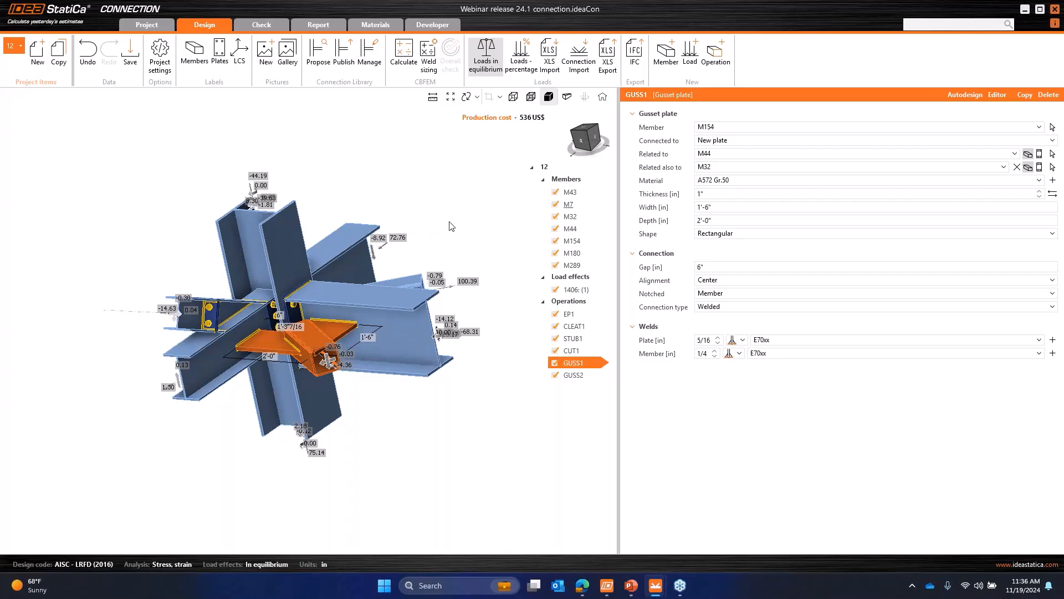
{"action": "right_click_drag", "start_coordinate": [450, 227], "coordinate": [421, 280]}
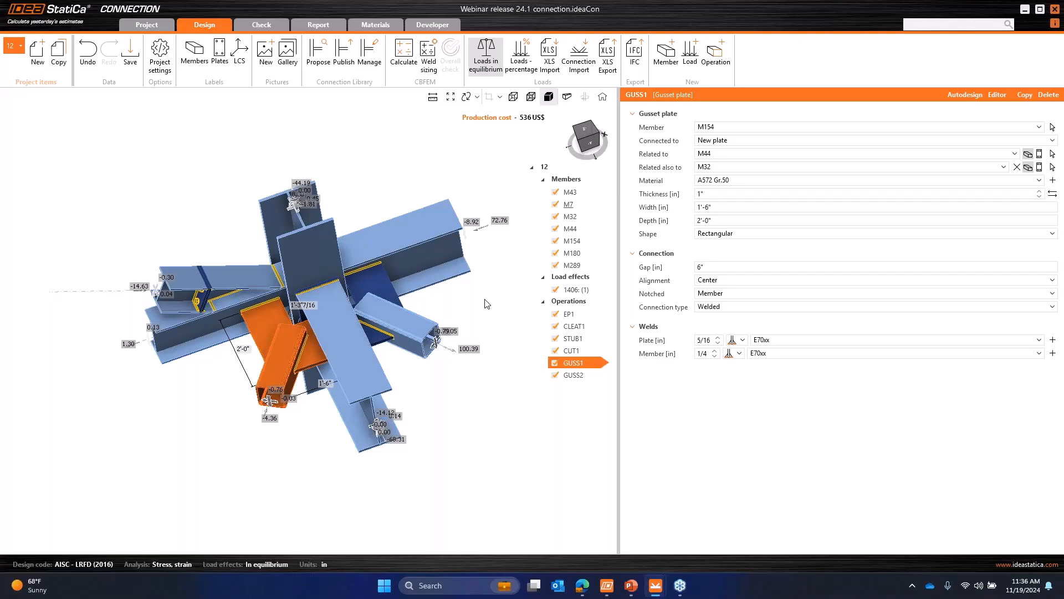
{"action": "left_click", "coordinate": [586, 372], "text": "ctrl"}
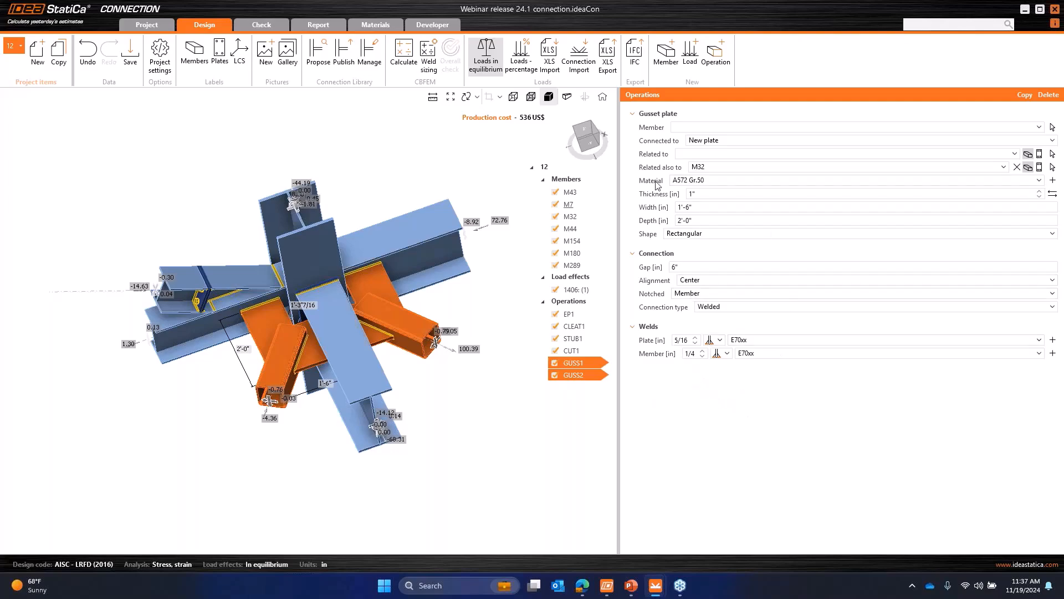
{"action": "left_click", "coordinate": [718, 182]}
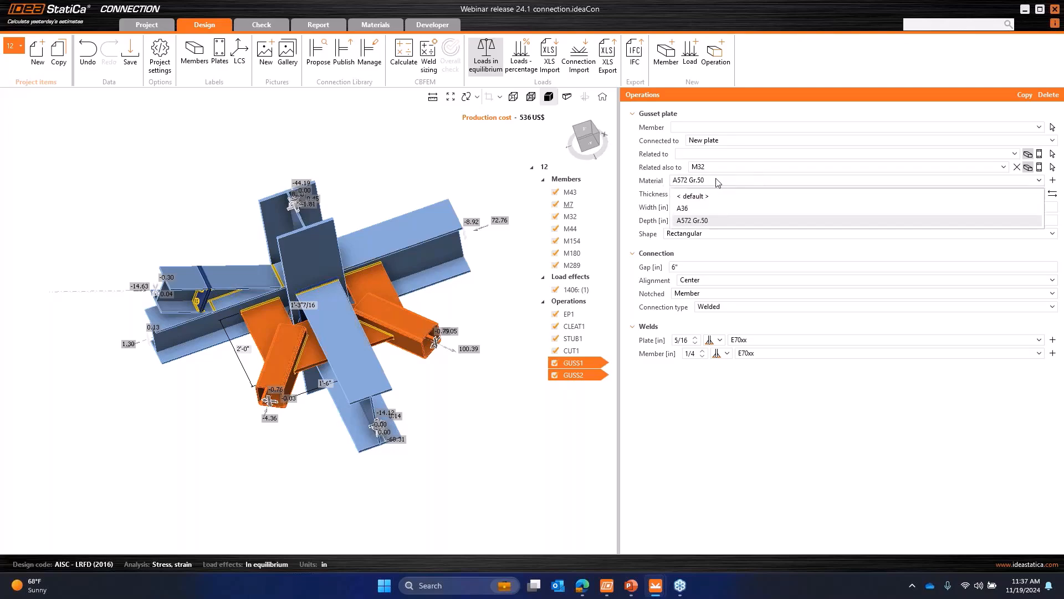
{"action": "left_click", "coordinate": [712, 210]}
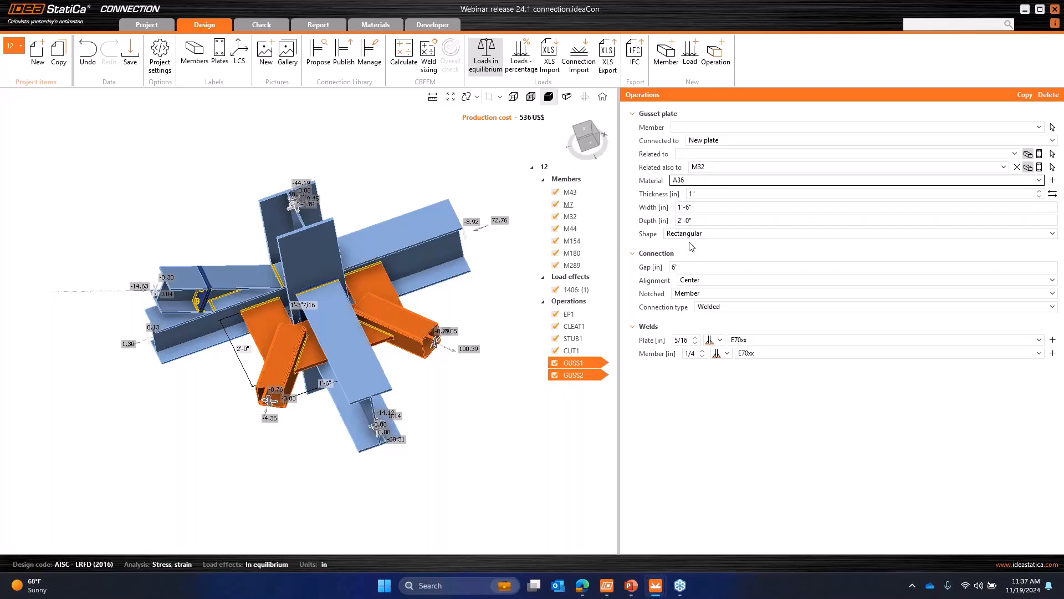
- Set the thickness of both selected gusset plates to 3/4 in
{"action": "middle_click_drag", "start_coordinate": [363, 355], "coordinate": [422, 338]}
{"action": "scroll", "coordinate": [248, 373], "scroll_direction": "up", "scroll_amount": 3}
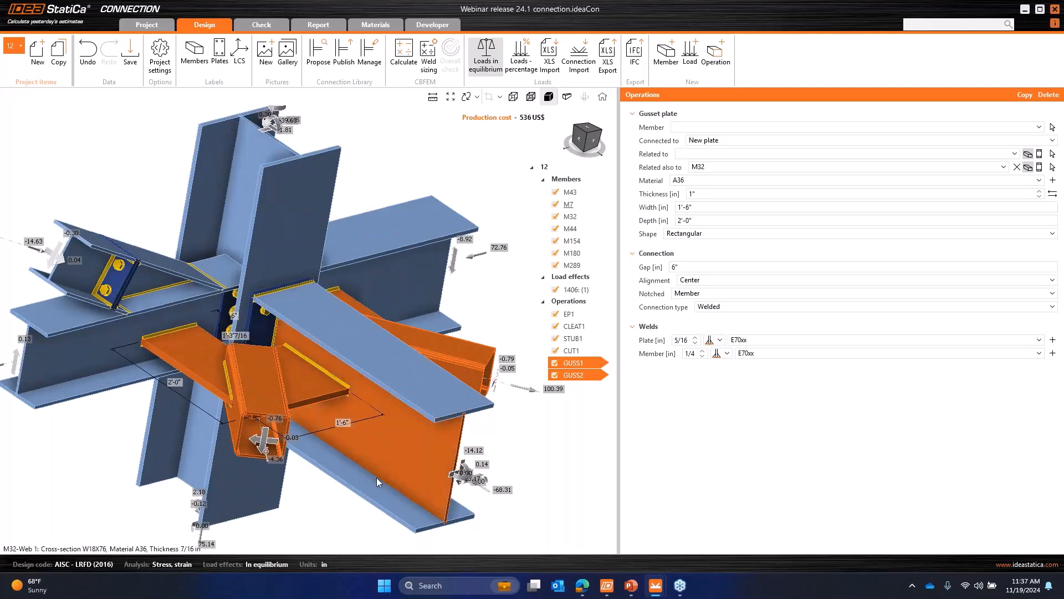
{"action": "middle_click_drag", "start_coordinate": [377, 477], "coordinate": [219, 439]}
{"action": "left_click", "coordinate": [695, 198]}
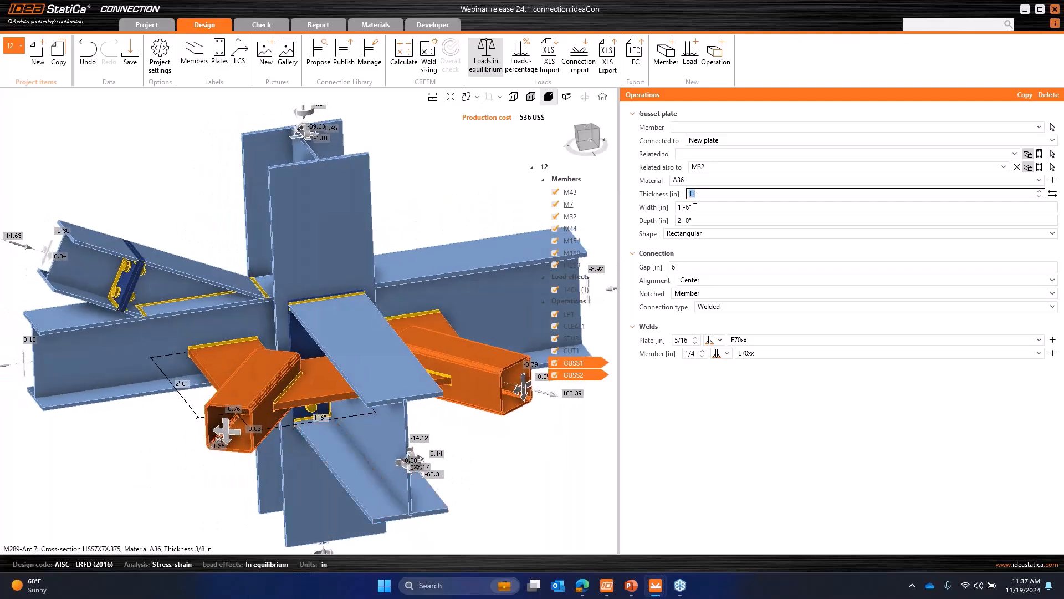
{"action": "type", "text": "3/4"}
{"action": "key", "text": "Tab"}
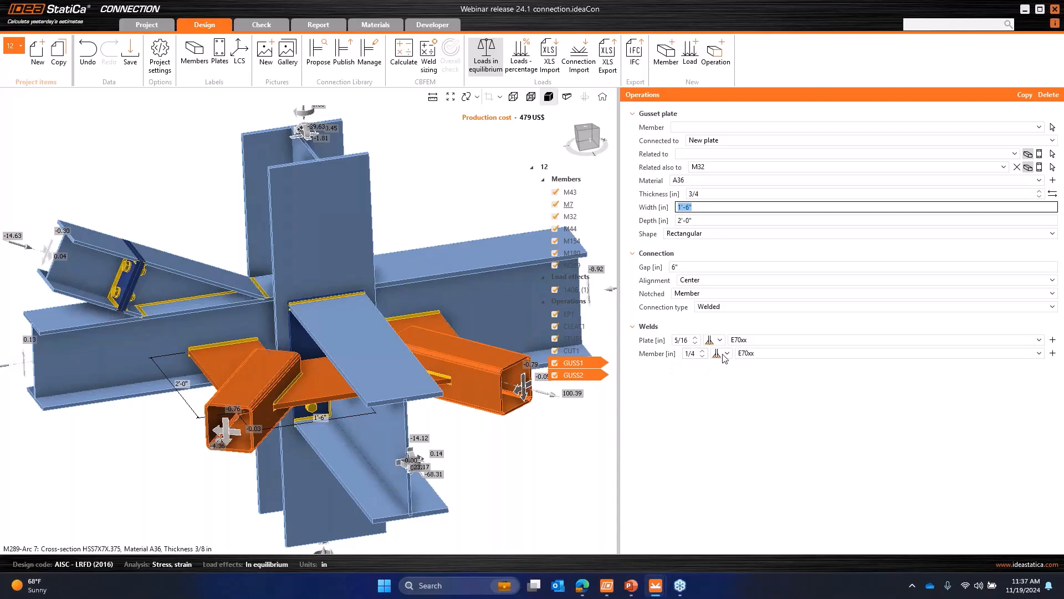
- Select CUT1, STUB1 and CLEAT1 together to check for shared properties, and open the common settings for all operations
{"action": "scroll", "coordinate": [219, 336], "scroll_direction": "down", "scroll_amount": 3}
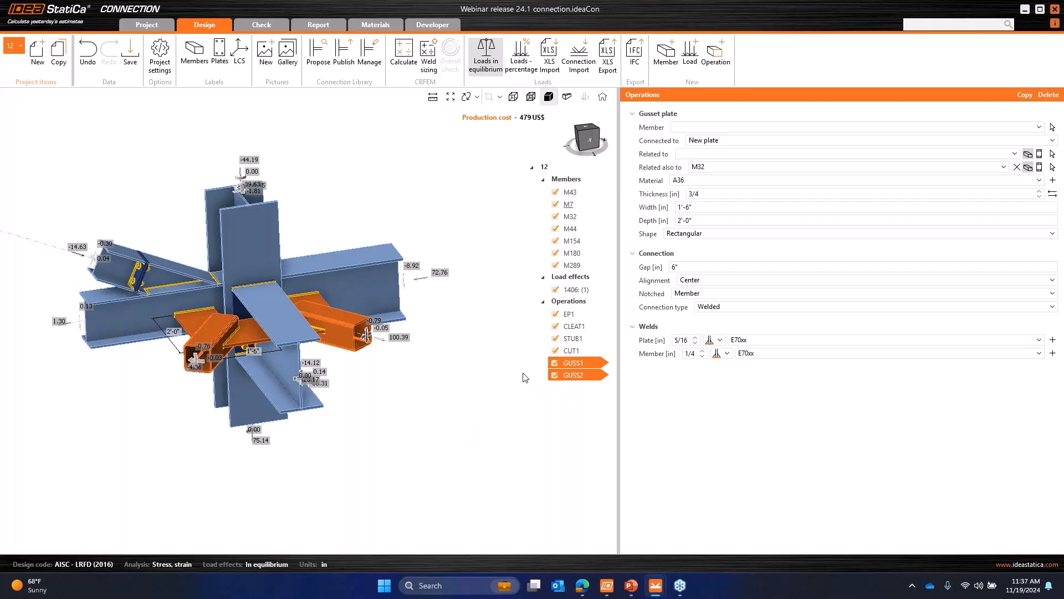
{"action": "left_click", "coordinate": [575, 352]}
{"action": "left_click", "coordinate": [578, 338], "text": "ctrl"}
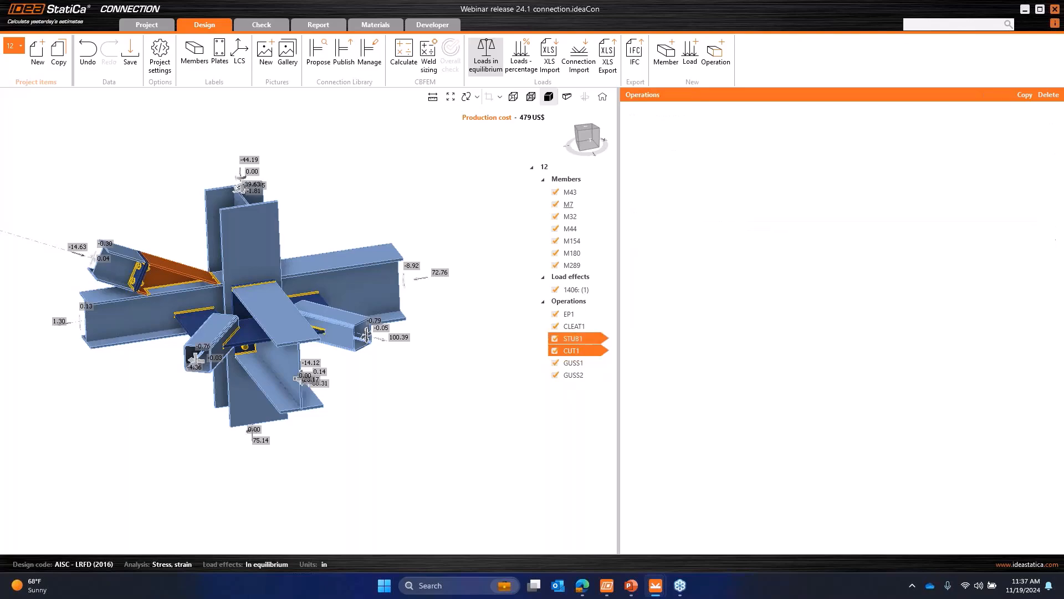
{"action": "left_click", "coordinate": [576, 326], "text": "ctrl"}
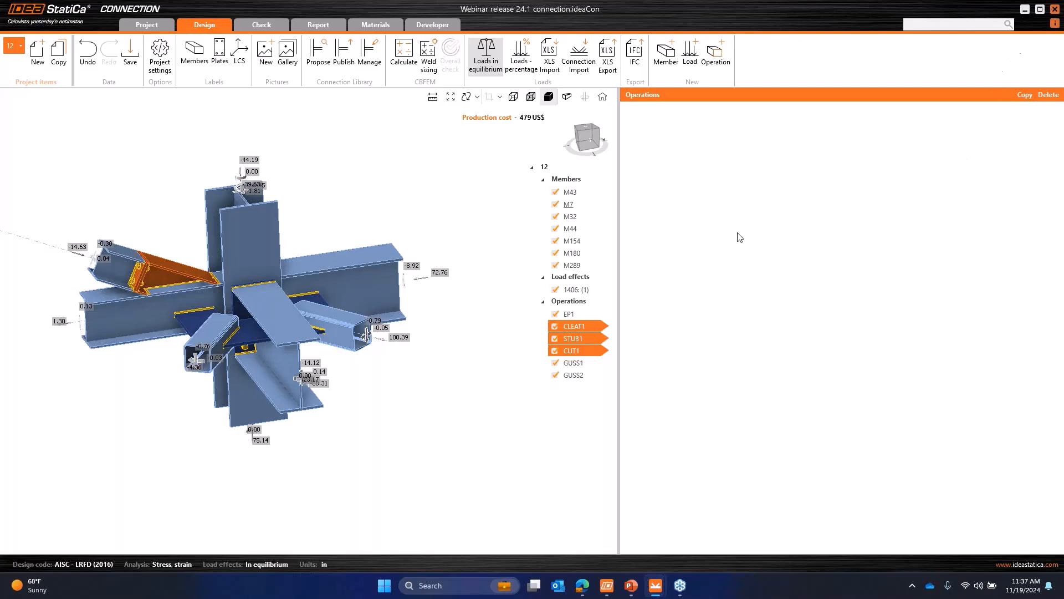
{"action": "left_click", "coordinate": [578, 302]}
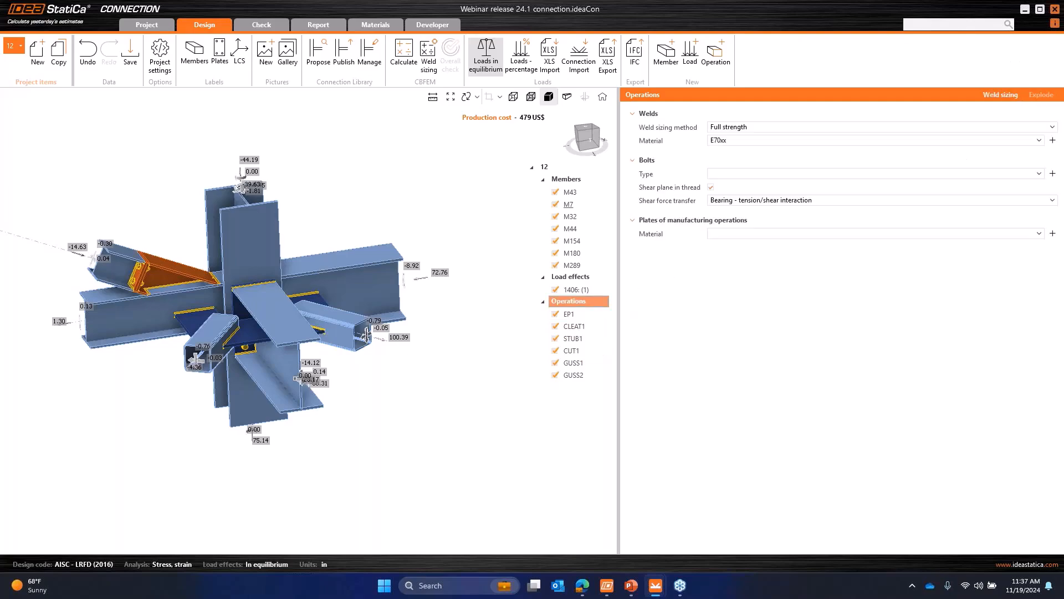
- Select STUB1, CUT1, GUSS1 and GUSS2 together to check for shared properties, and open the CLEAT1 properties
{"action": "left_click", "coordinate": [582, 352]}
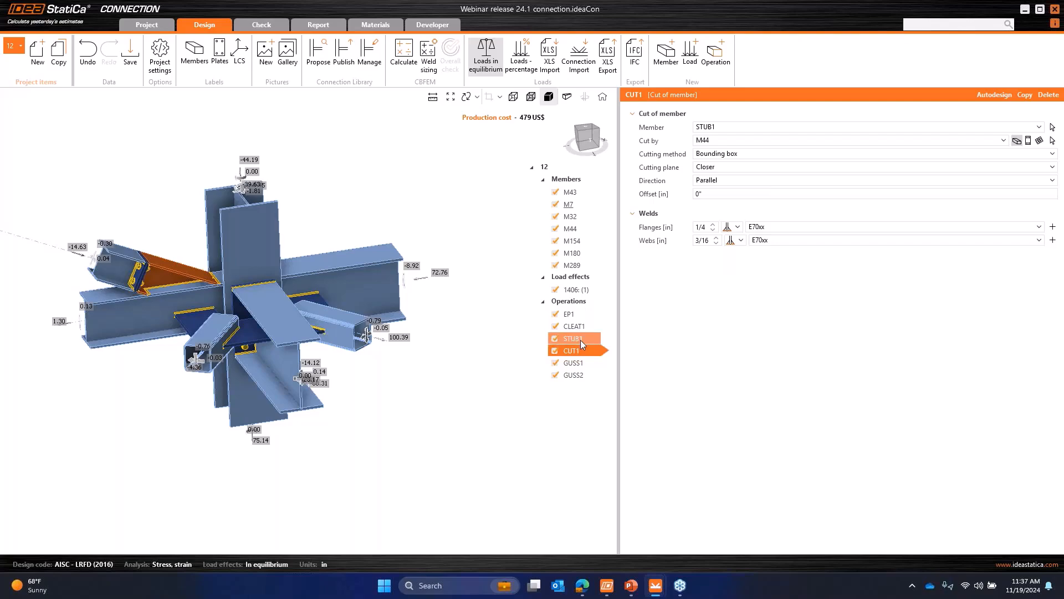
{"action": "left_click", "coordinate": [579, 339]}
{"action": "left_click", "coordinate": [577, 363], "text": "shift"}
{"action": "left_click", "coordinate": [577, 374], "text": "shift"}
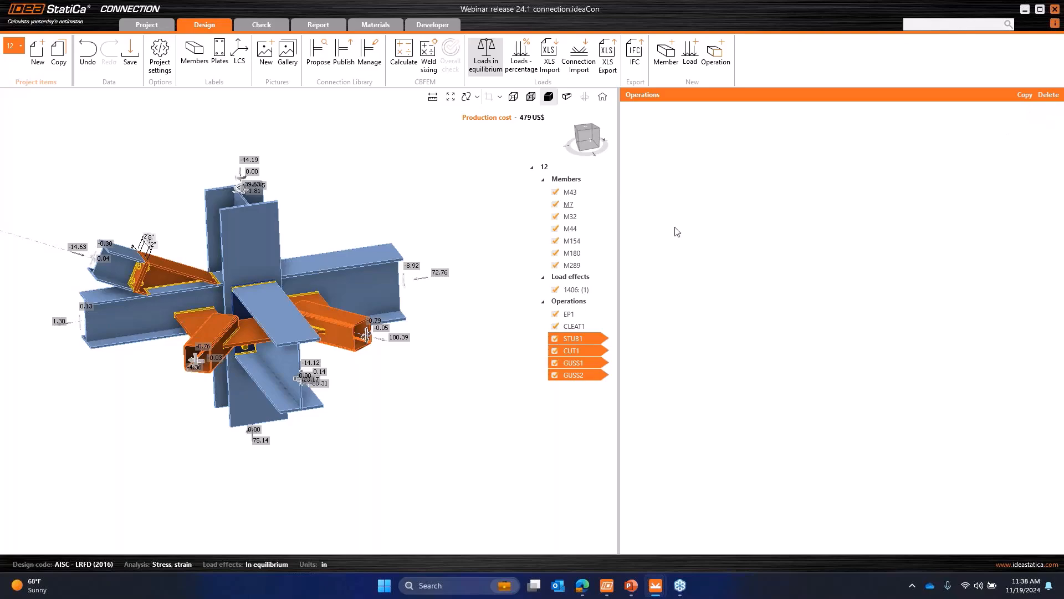
{"action": "left_click", "coordinate": [593, 326]}
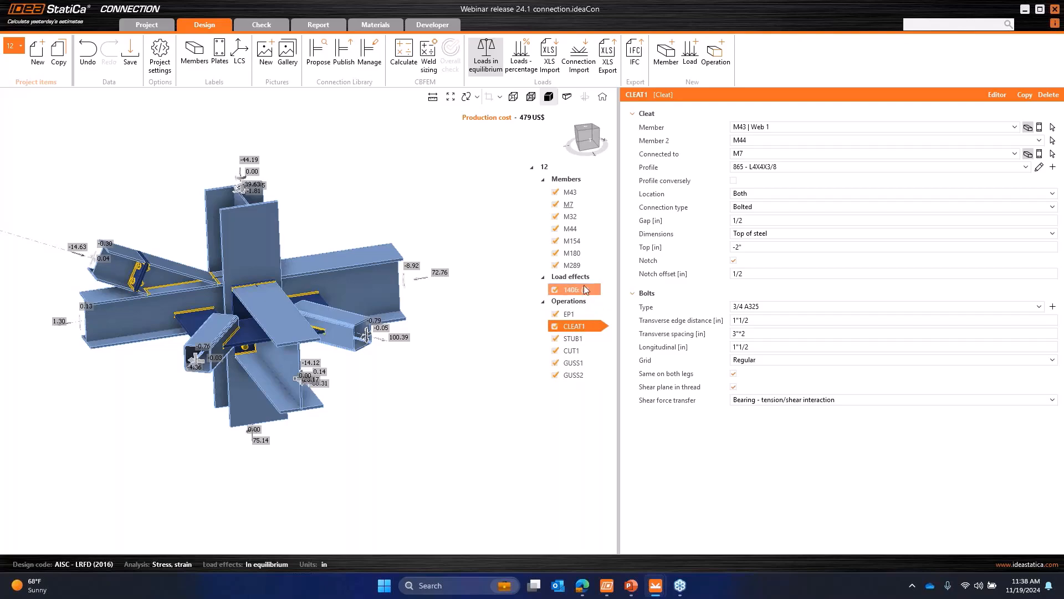
- Add the load effect to the CLEAT1 selection, and select GUSS2, GUSS1 and CUT1 together to check for shared properties
{"action": "left_click", "coordinate": [585, 288], "text": "ctrl"}
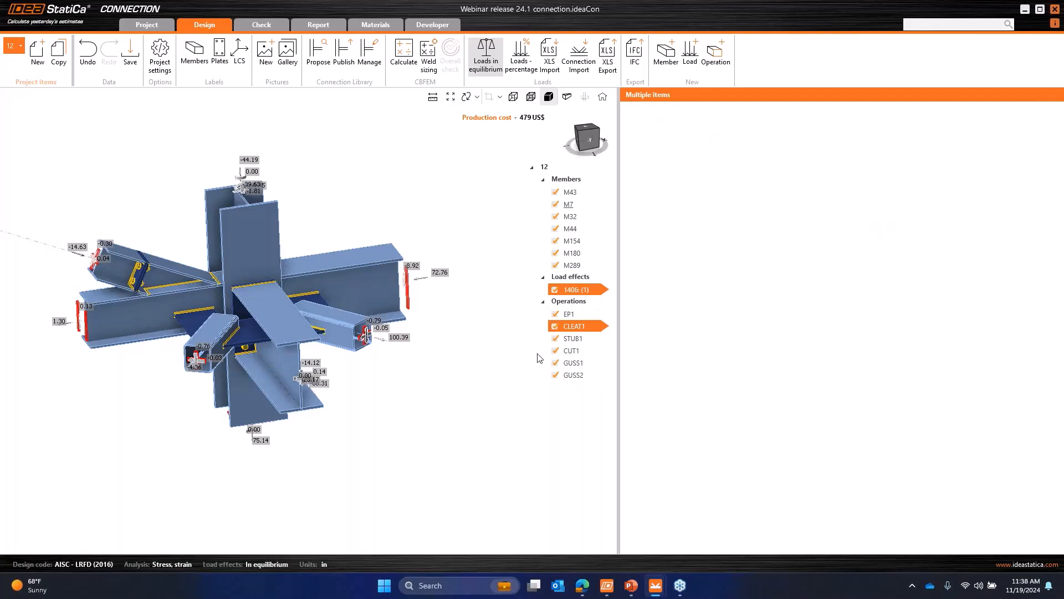
{"action": "left_click", "coordinate": [577, 376]}
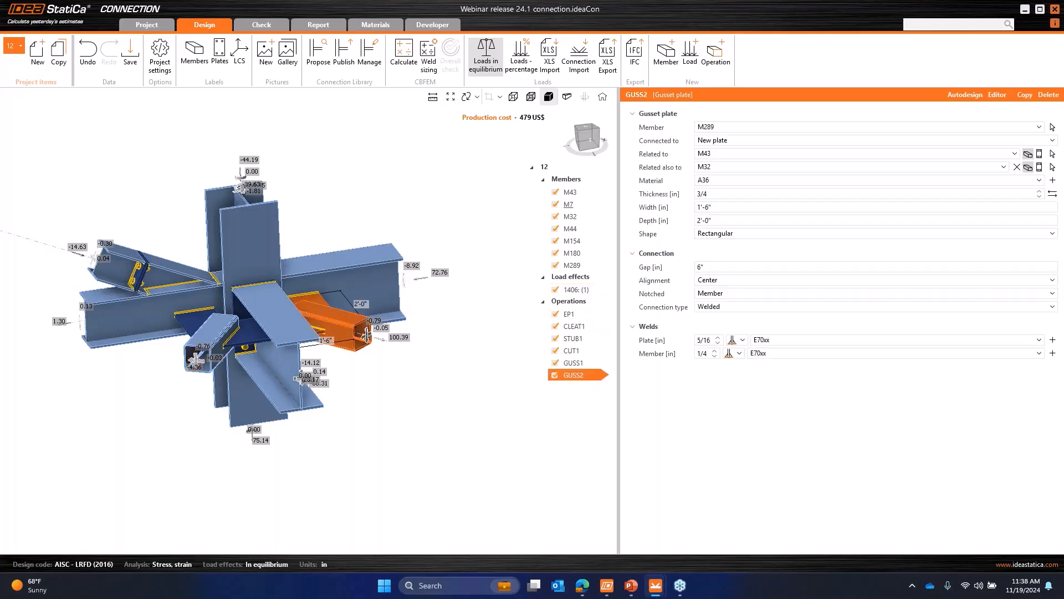
{"action": "left_click", "coordinate": [578, 362], "text": "ctrl"}
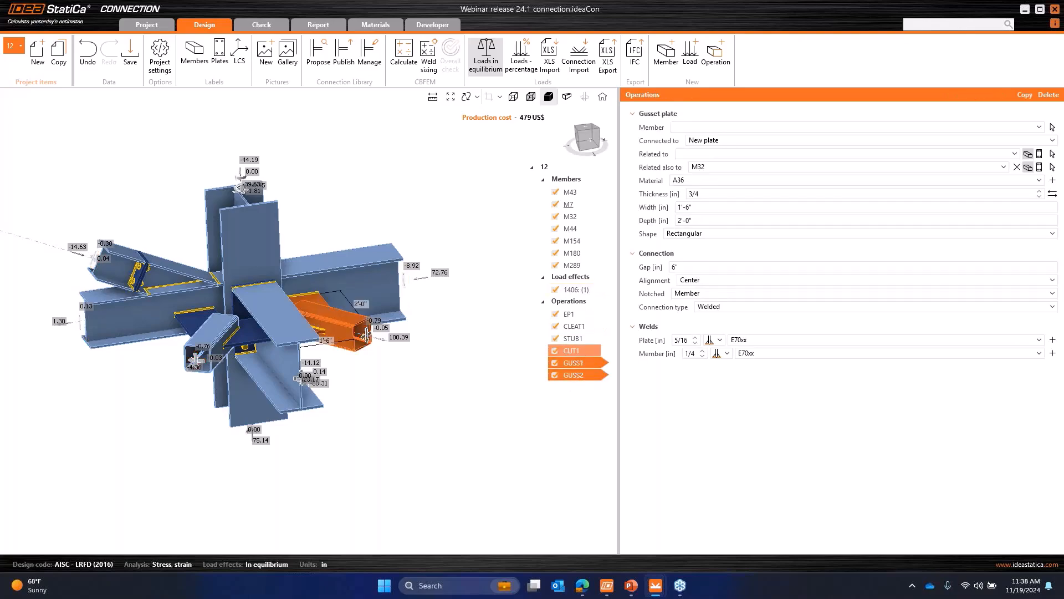
{"action": "left_click", "coordinate": [577, 351], "text": "ctrl"}
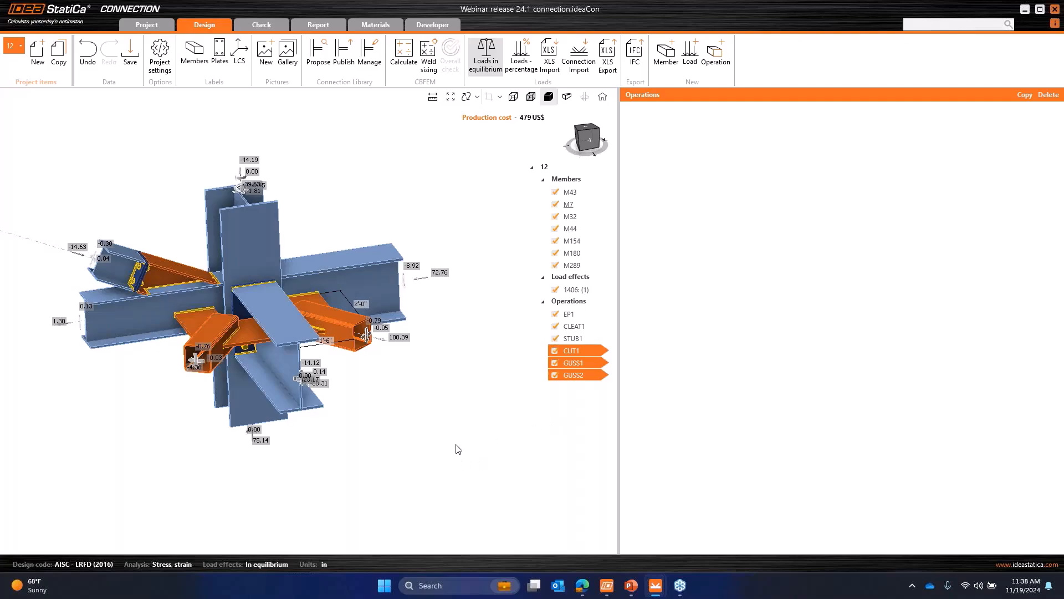
- Reorder the project items in the project information: place 12 below 2, 88 below 12, and 41 below 52
{"action": "left_click", "coordinate": [147, 25]}
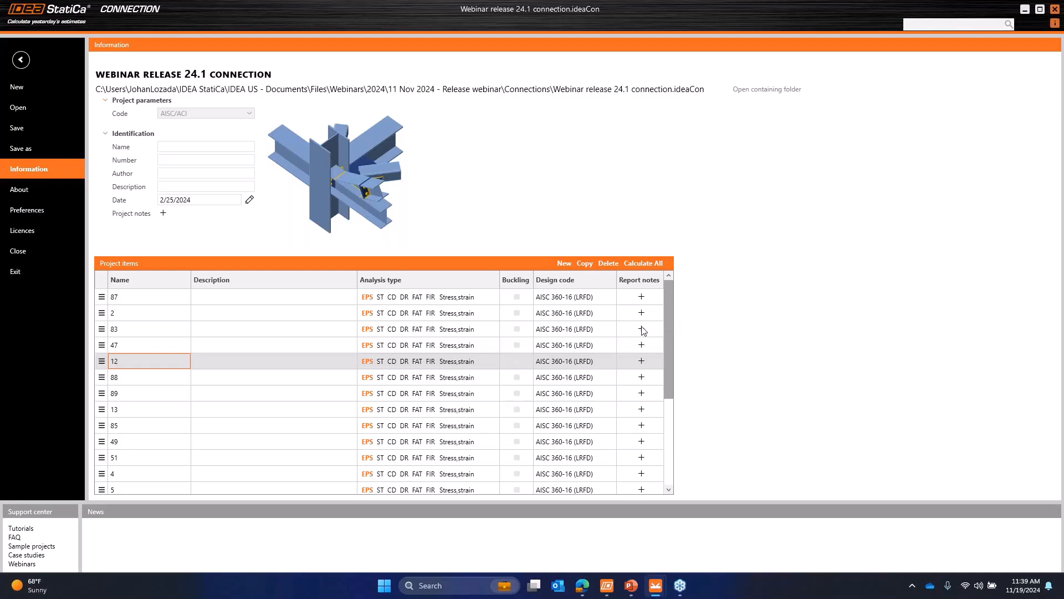
{"action": "left_click_drag", "start_coordinate": [101, 366], "coordinate": [101, 322]}
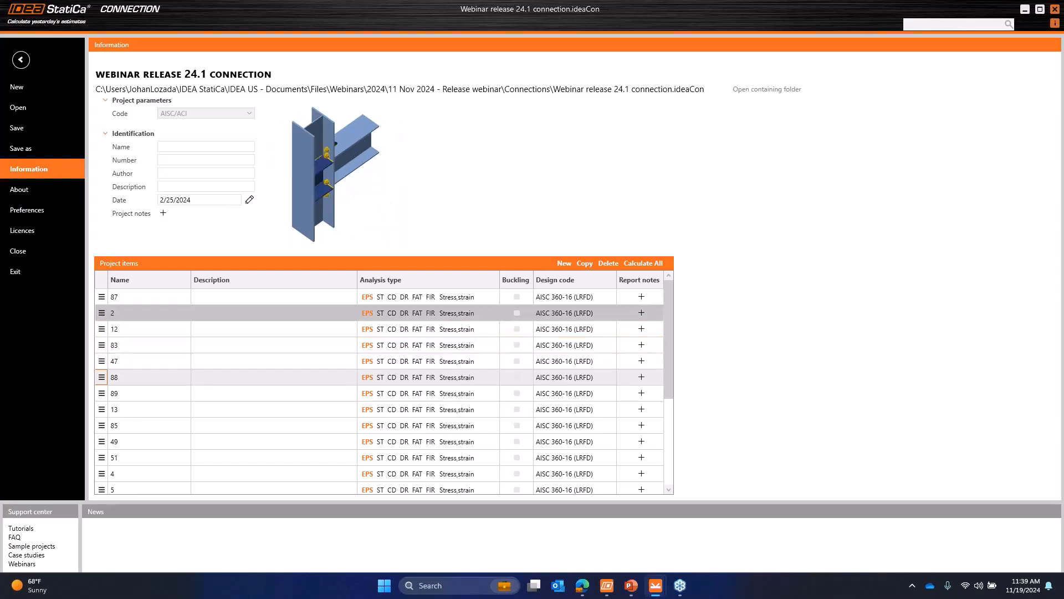
{"action": "left_click_drag", "start_coordinate": [101, 378], "coordinate": [100, 338]}
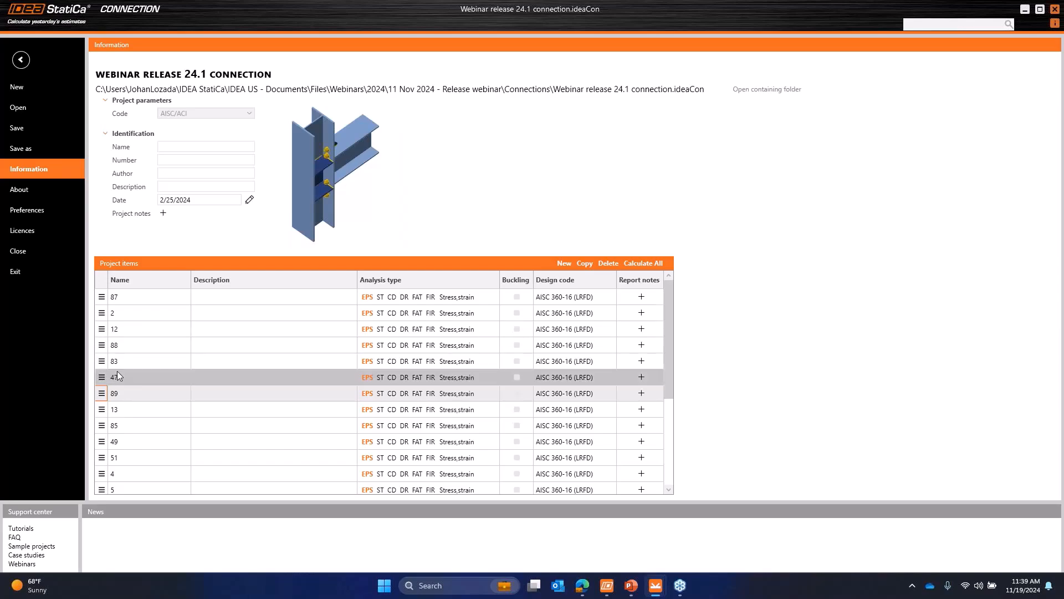
{"action": "scroll", "coordinate": [103, 478], "scroll_direction": "down", "scroll_amount": 2}
{"action": "scroll", "coordinate": [103, 477], "scroll_direction": "down", "scroll_amount": 1}
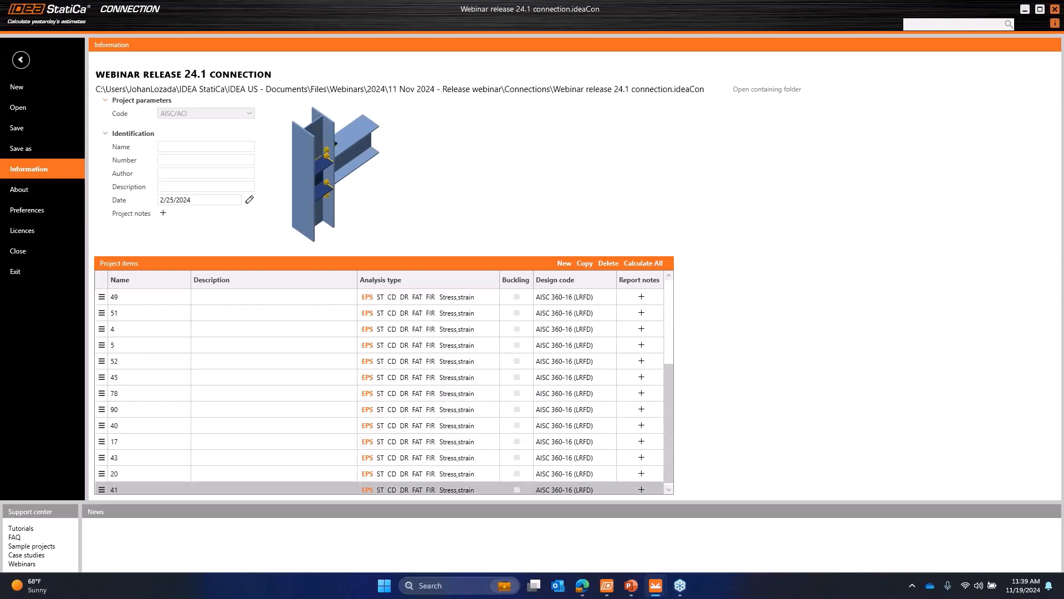
{"action": "left_click_drag", "start_coordinate": [102, 485], "coordinate": [105, 370]}
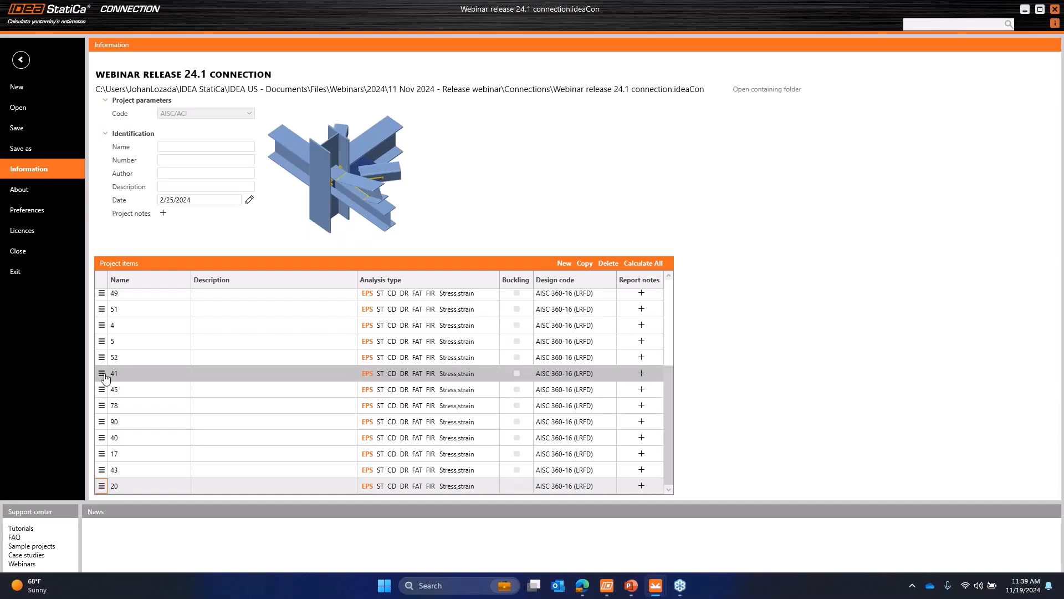
- Preview the connections of project items 52, 41, 78 and 40, and return to item 41
{"action": "double_click", "coordinate": [156, 362]}
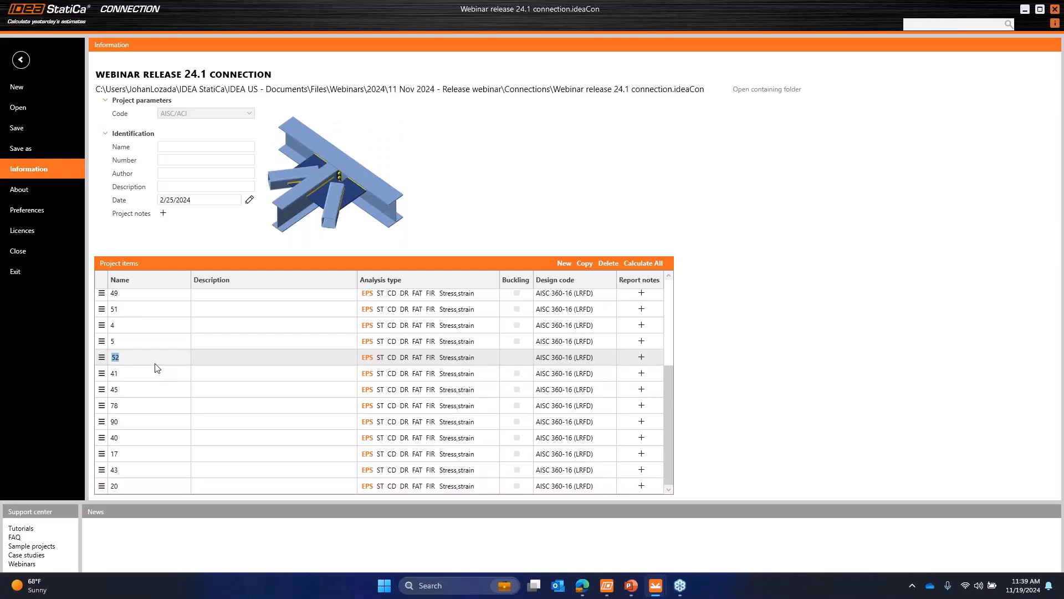
{"action": "double_click", "coordinate": [145, 374]}
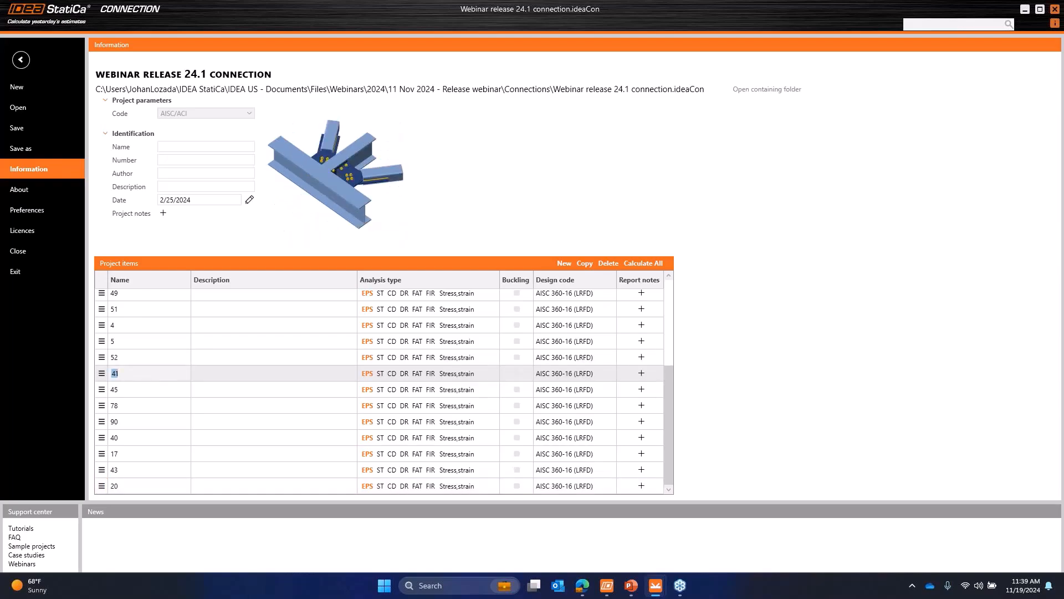
{"action": "double_click", "coordinate": [146, 409]}
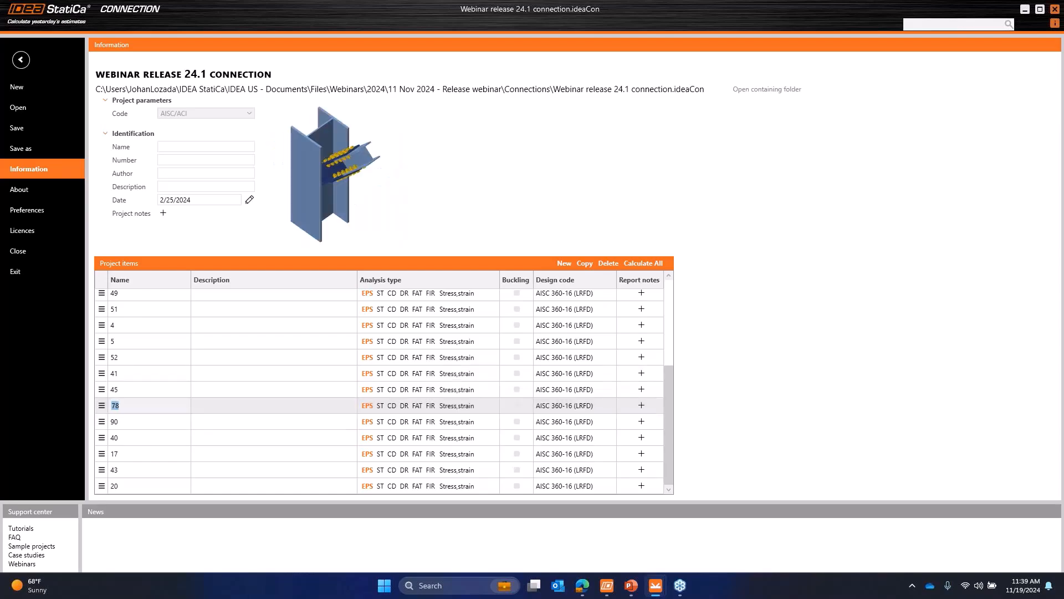
{"action": "double_click", "coordinate": [148, 437]}
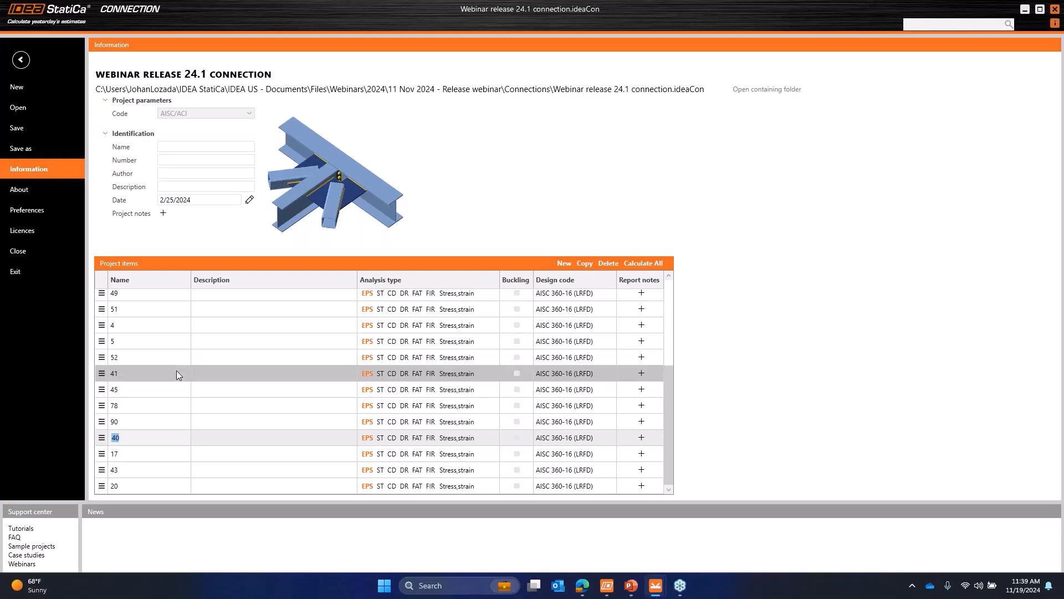
{"action": "double_click", "coordinate": [176, 373]}
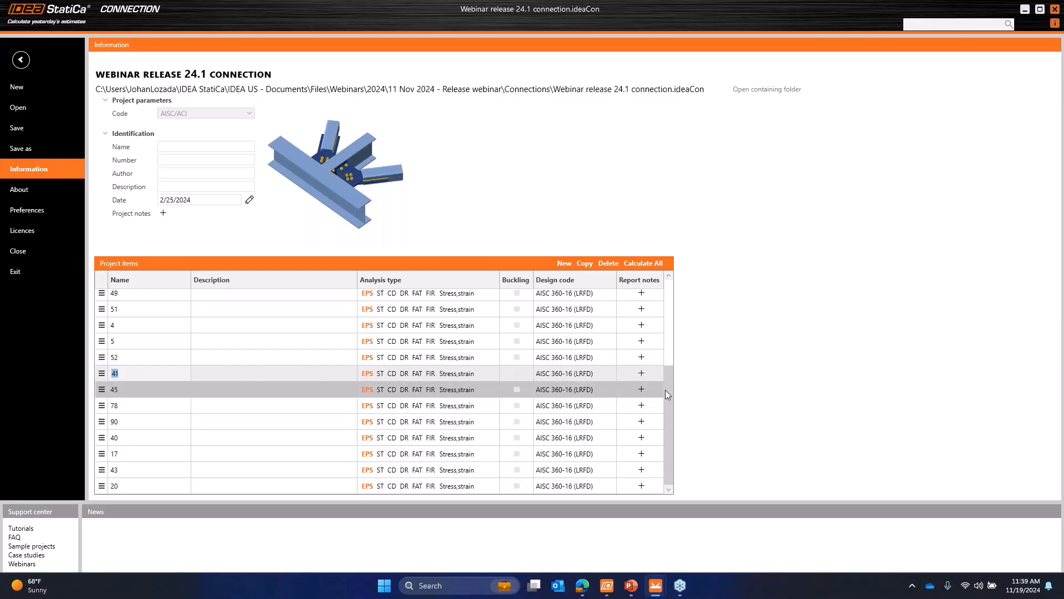
- Move project item 88 directly above item 12 in the project items list
{"action": "scroll", "coordinate": [665, 390], "scroll_direction": "up", "scroll_amount": 3}
{"action": "scroll", "coordinate": [670, 308], "scroll_direction": "up", "scroll_amount": 5}
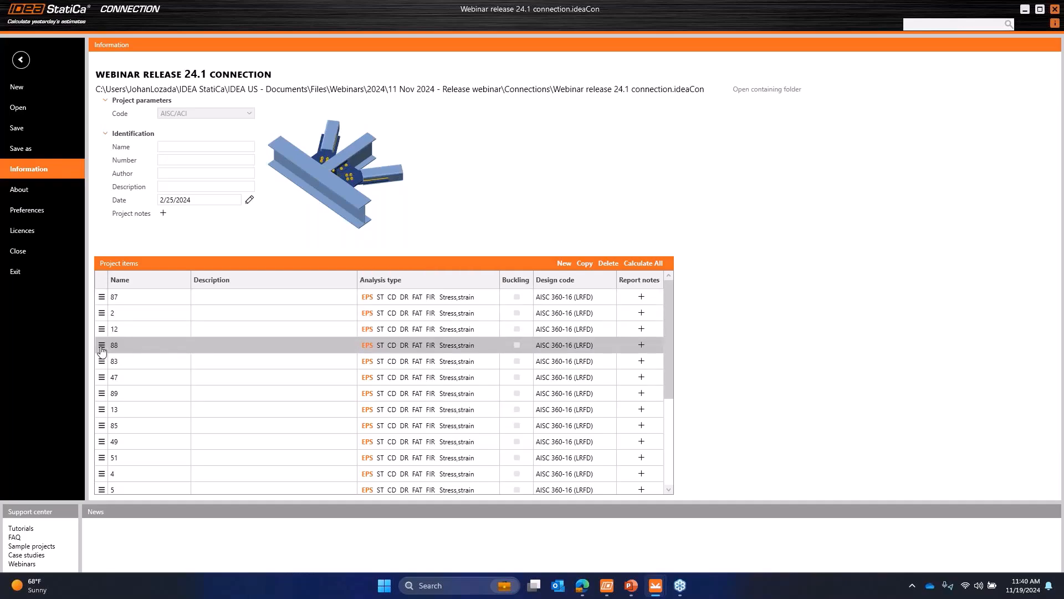
{"action": "left_click_drag", "start_coordinate": [101, 348], "coordinate": [102, 329]}
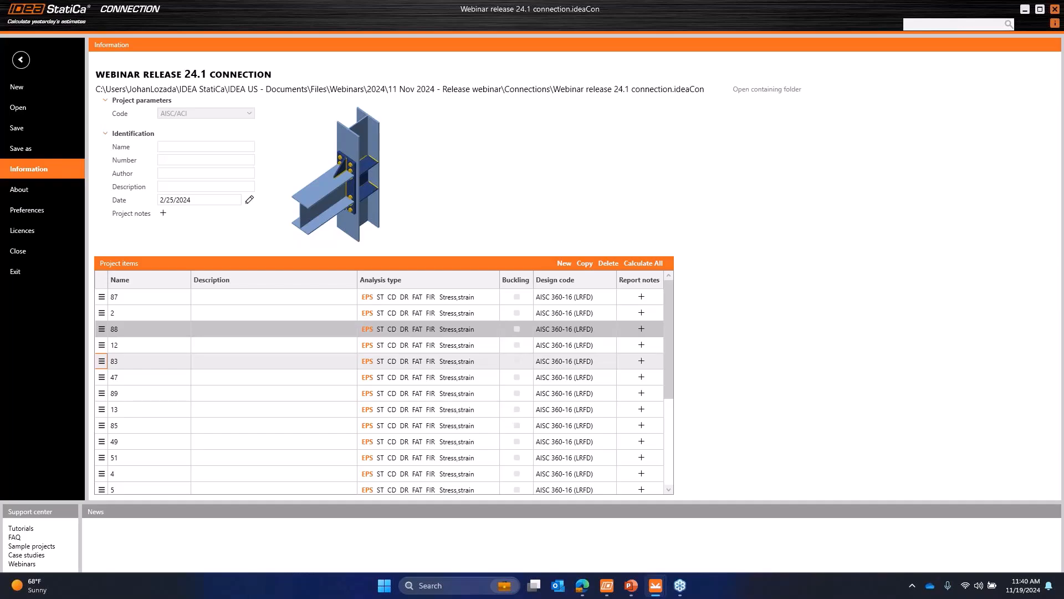
{"action": "left_click", "coordinate": [209, 378]}
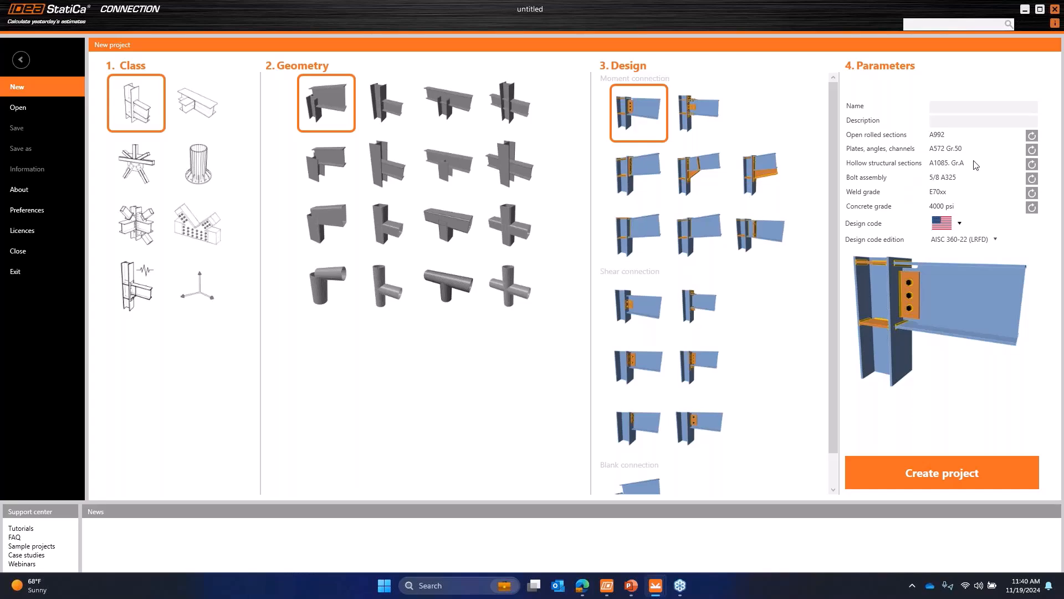
- Set the new project's default material for hollow structural sections to A500 Gr. C
{"action": "left_click", "coordinate": [1032, 164]}
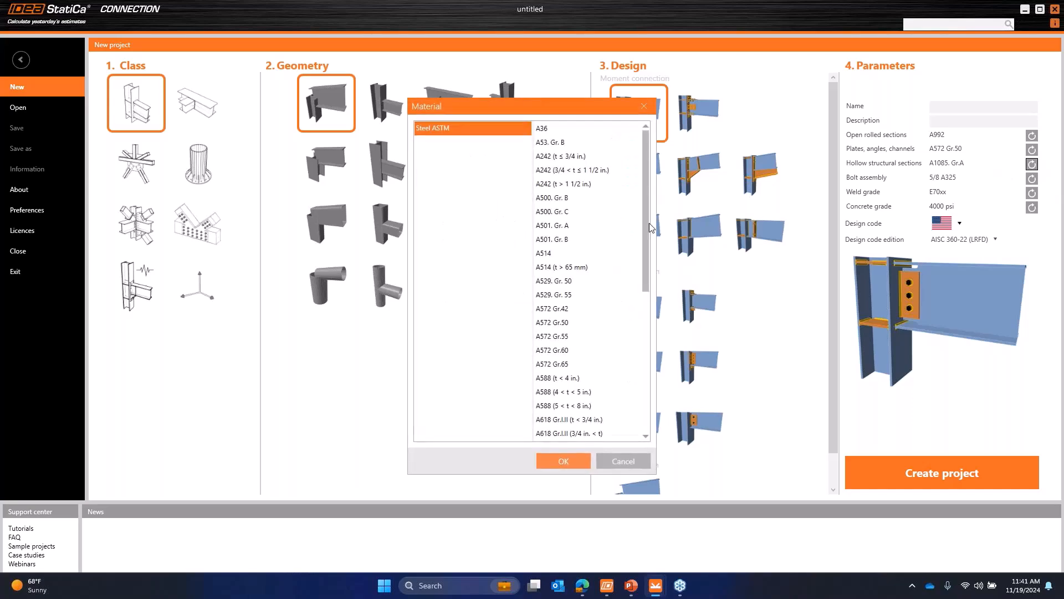
{"action": "left_click", "coordinate": [583, 210]}
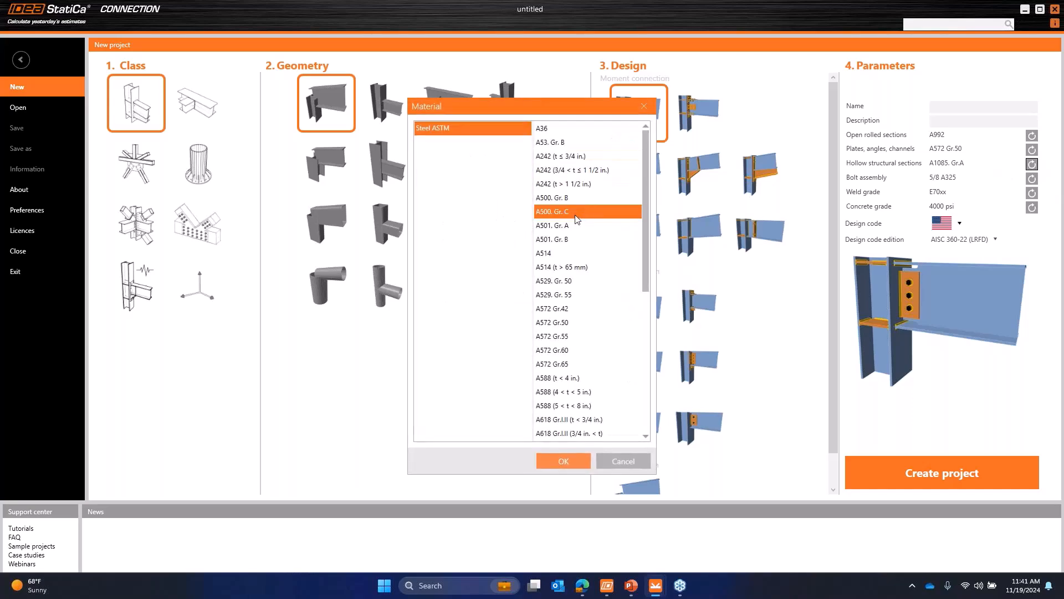
{"action": "double_click", "coordinate": [574, 212]}
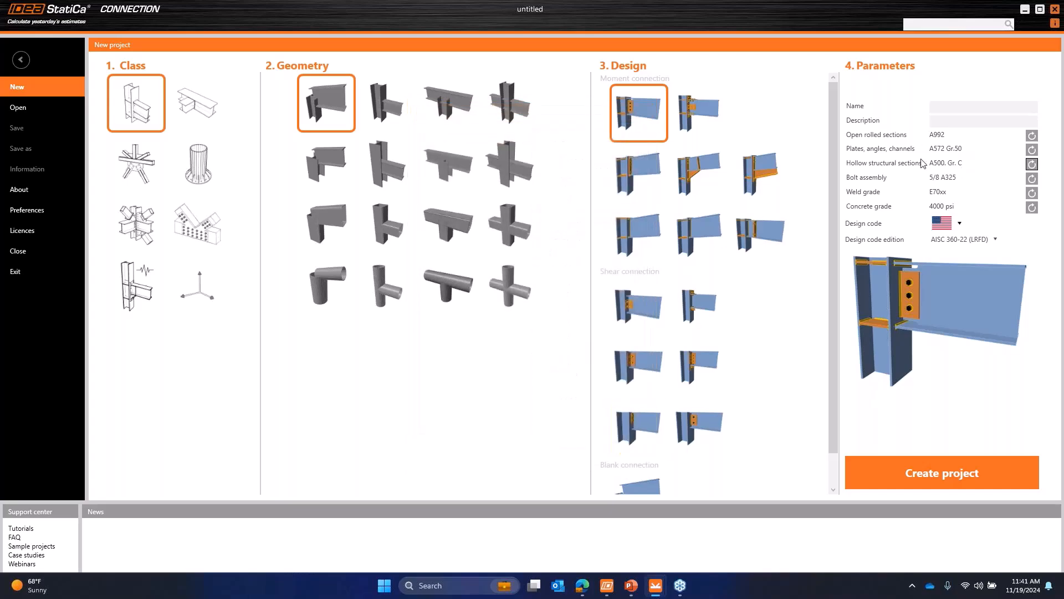
- Create the project, review the material defaults in its project settings, and close the settings without saving
{"action": "left_click", "coordinate": [970, 471]}
{"action": "left_click", "coordinate": [949, 467]}
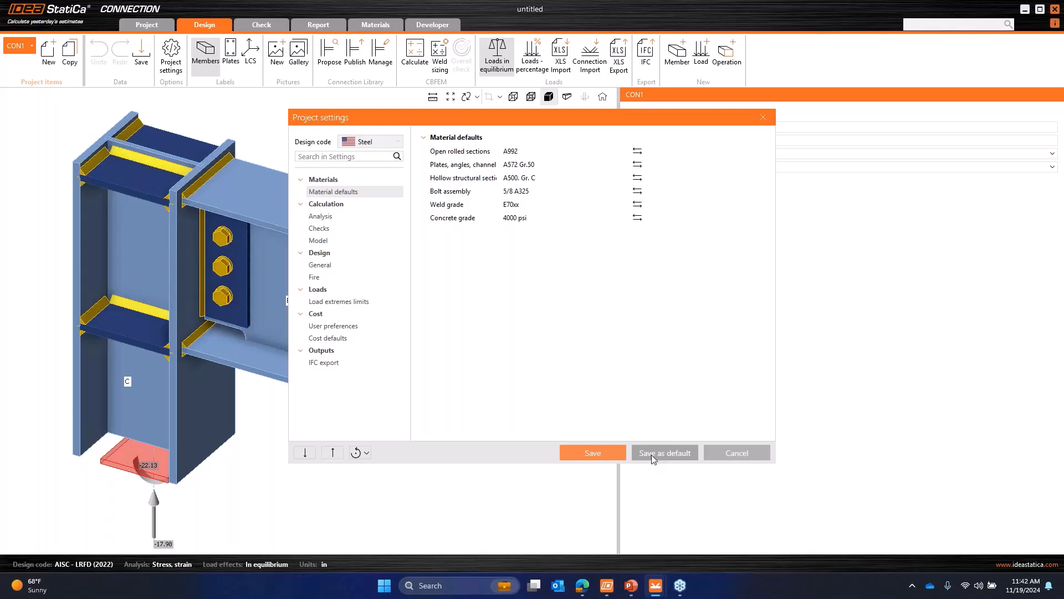
{"action": "left_click", "coordinate": [728, 459]}
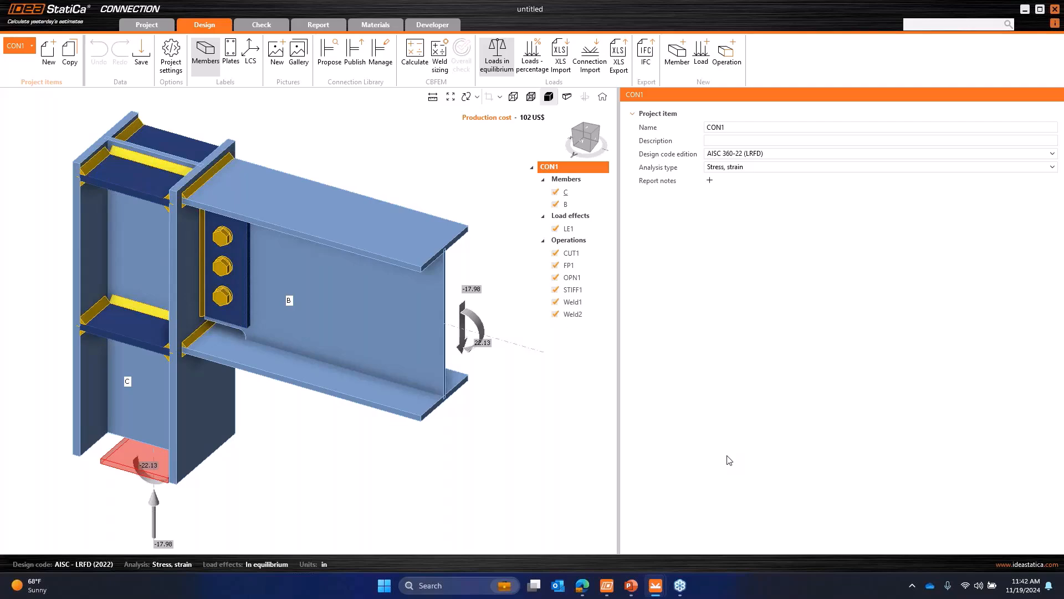
- Open the shape library for a new rolled I cross-section on member B and browse all section families
{"action": "left_click", "coordinate": [412, 343]}
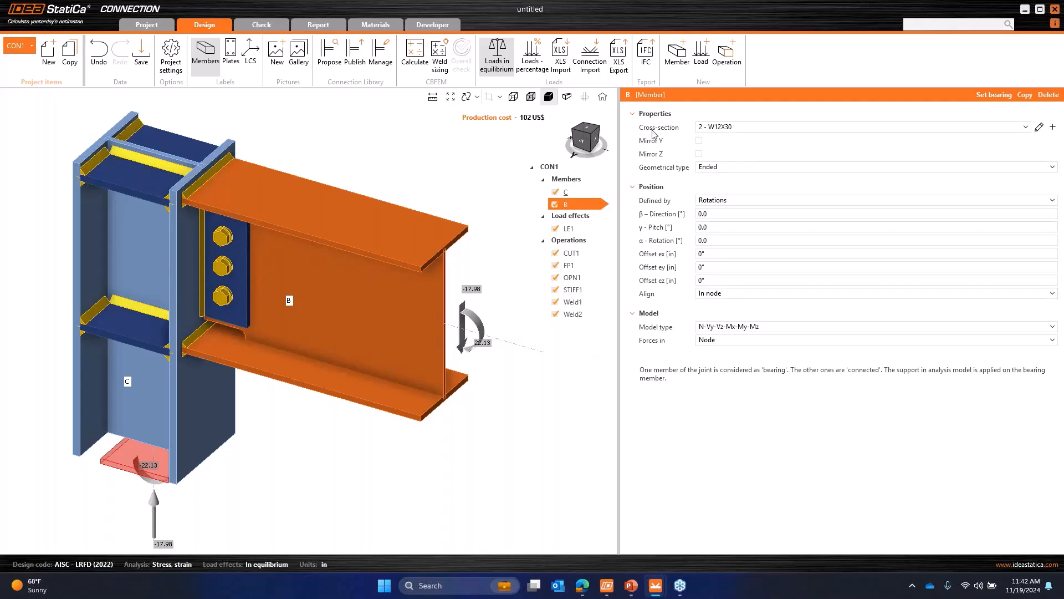
{"action": "key", "text": "ctrl"}
{"action": "left_click", "coordinate": [1052, 130]}
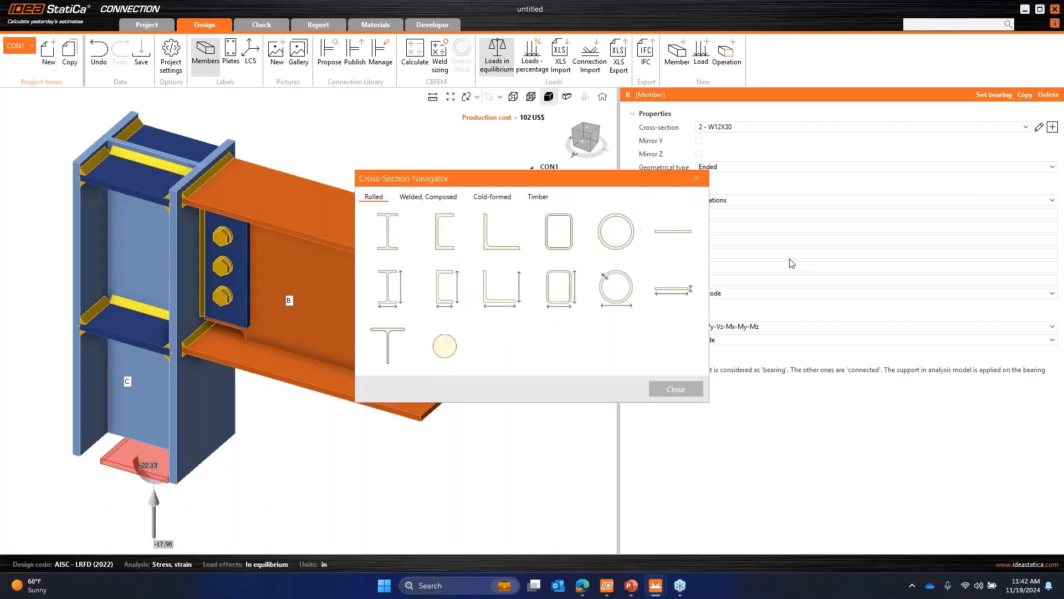
{"action": "left_click", "coordinate": [402, 248]}
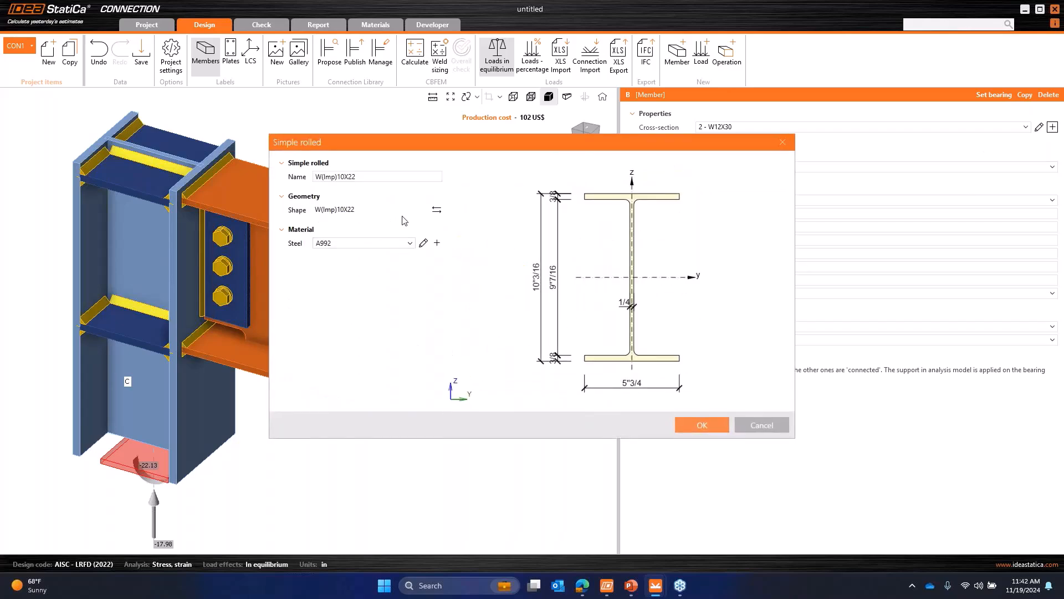
{"action": "left_click", "coordinate": [436, 210]}
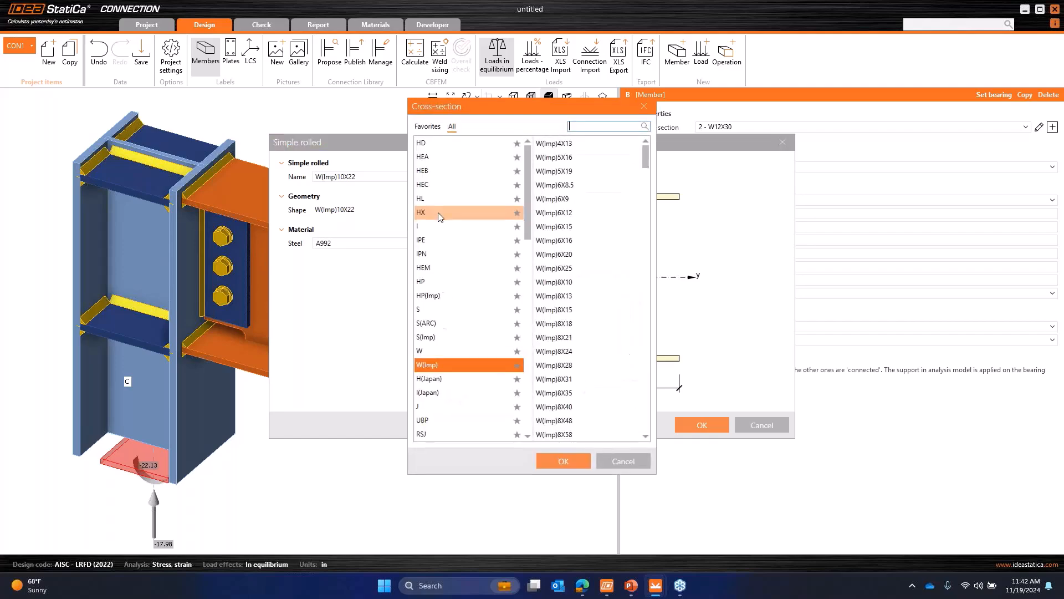
{"action": "left_click_drag", "start_coordinate": [527, 179], "coordinate": [528, 379]}
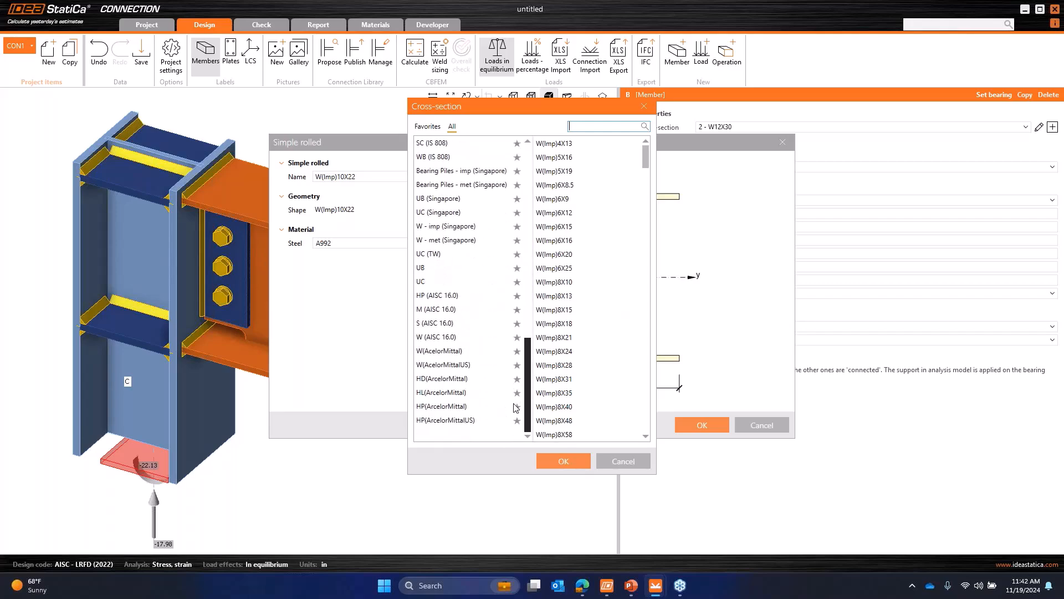
{"action": "left_click_drag", "start_coordinate": [528, 360], "coordinate": [531, 158]}
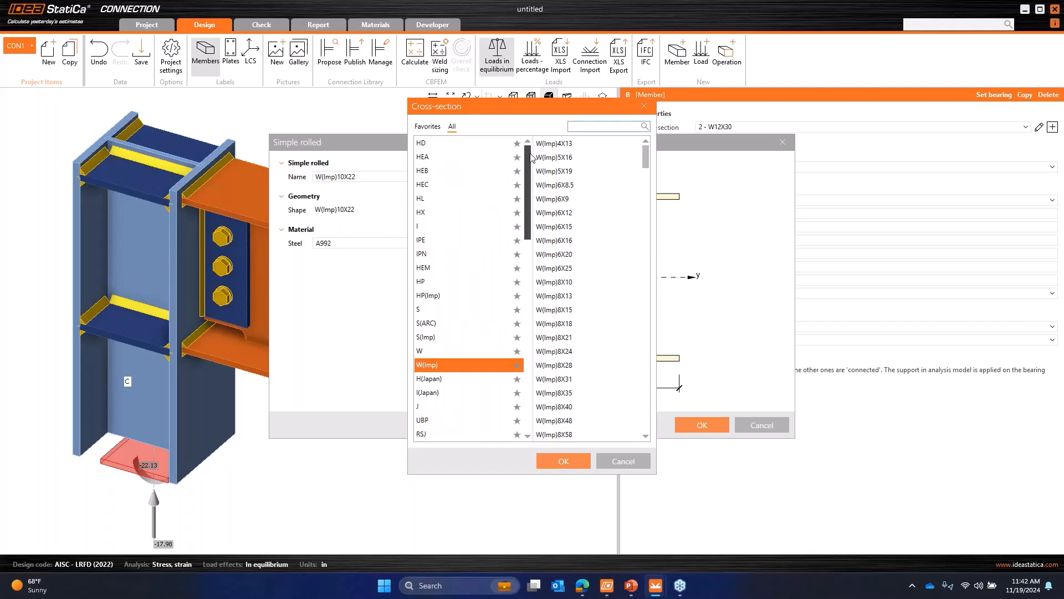
- Search the cross-section library for w10x22, clear the search, and close the new I-section without applying it
{"action": "type", "text": "w"}
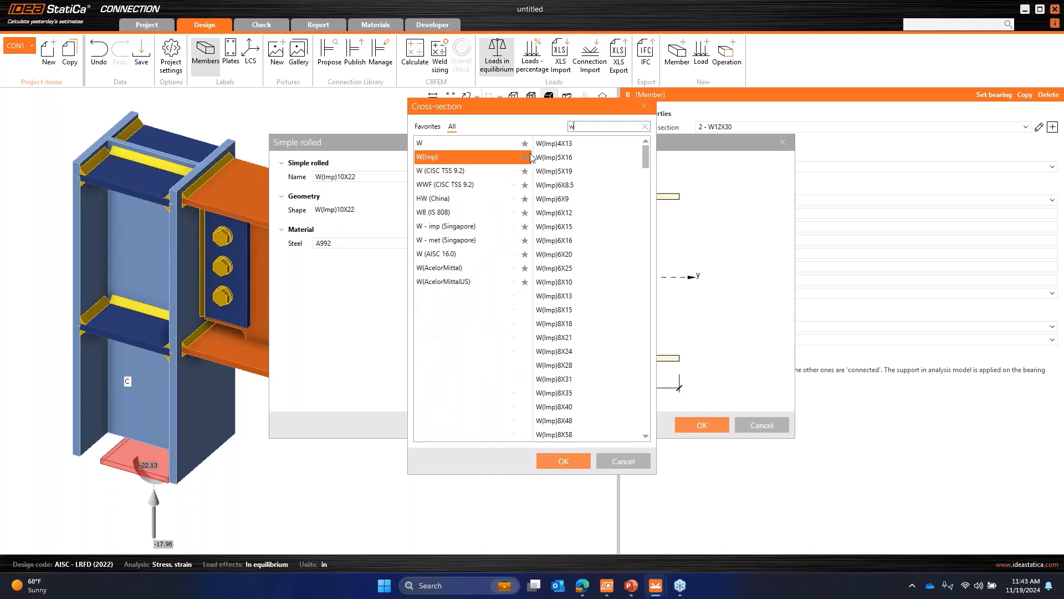
{"action": "type", "text": "10x"}
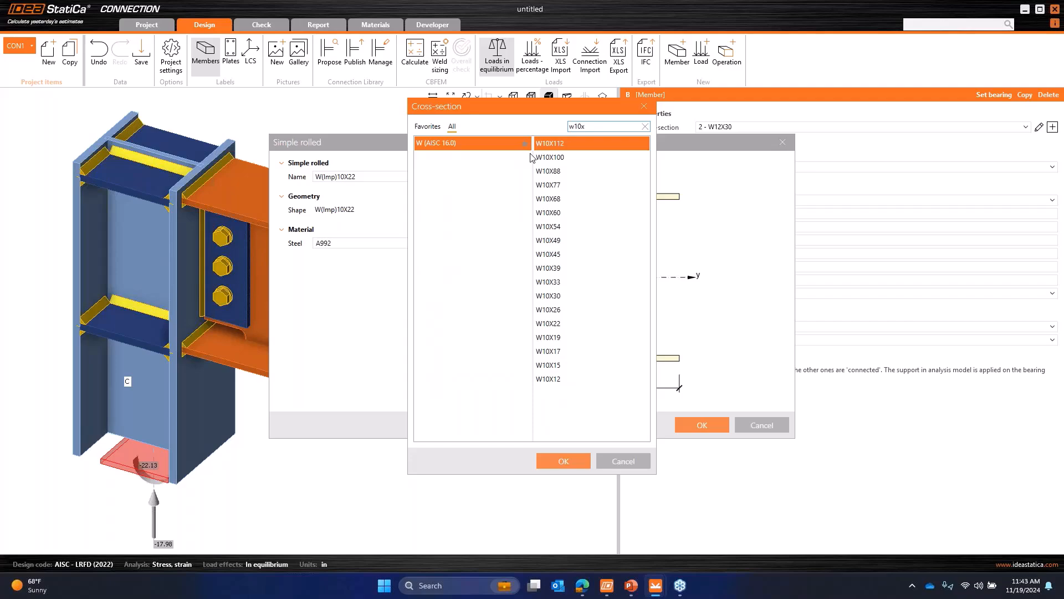
{"action": "type", "text": "22"}
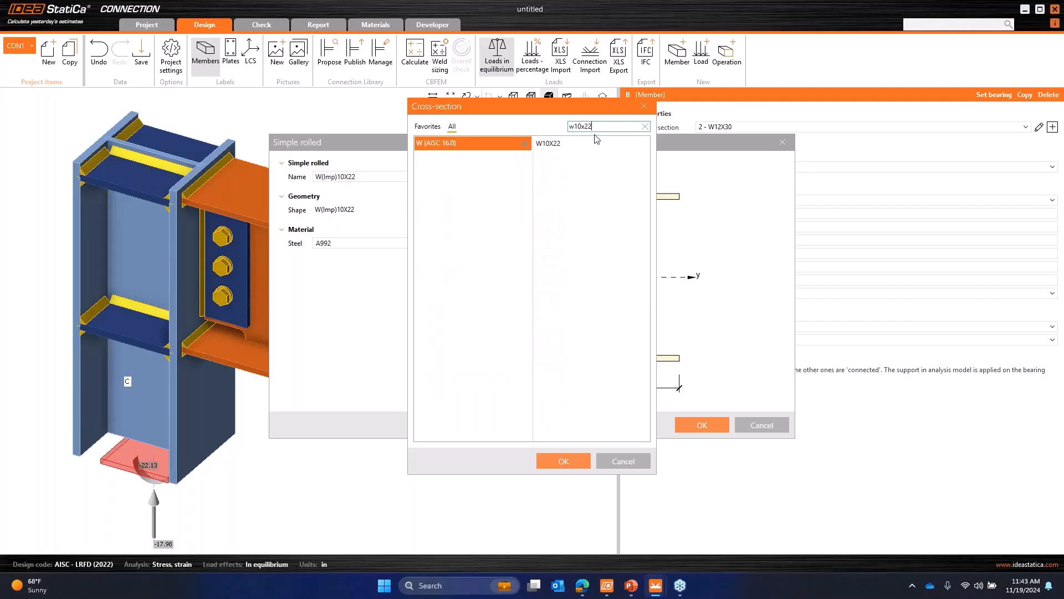
{"action": "left_click_drag", "start_coordinate": [596, 128], "coordinate": [563, 131]}
{"action": "key", "text": "BackSpace"}
{"action": "left_click", "coordinate": [644, 107]}
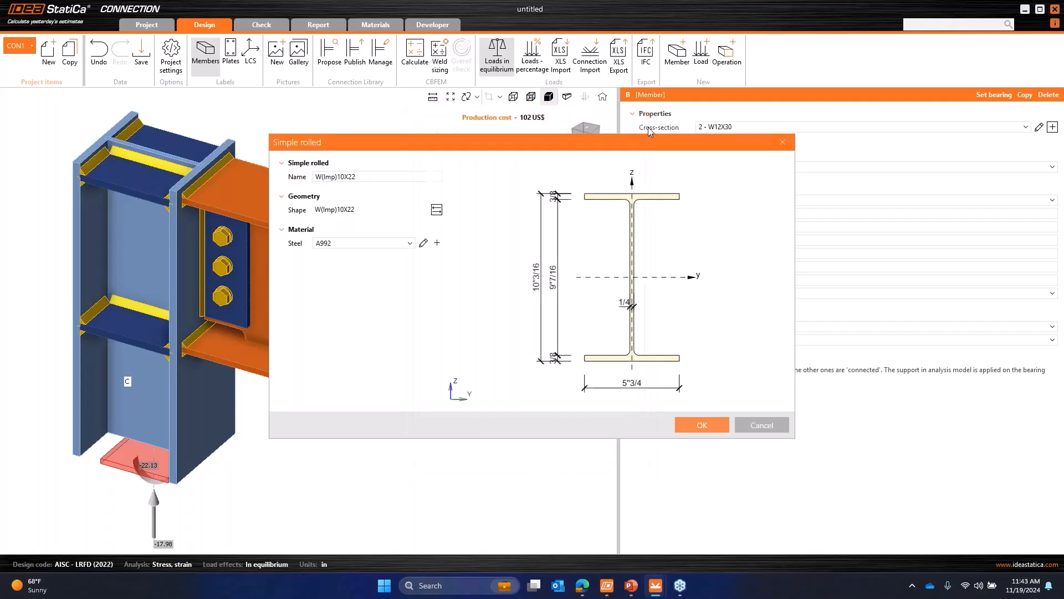
{"action": "left_click", "coordinate": [782, 142]}
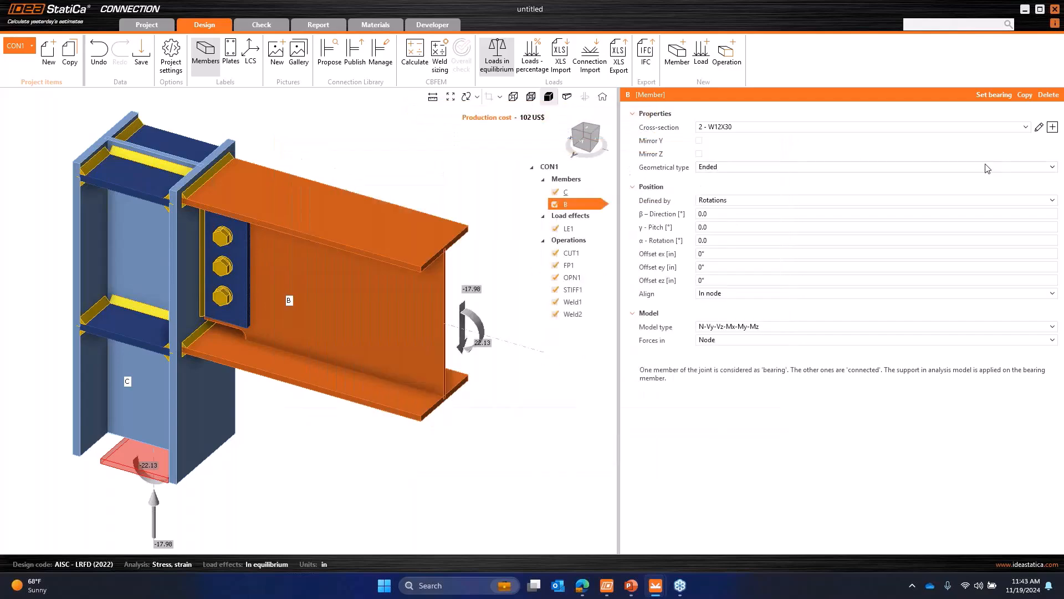
- Open the shape library for a new rolled rectangular hollow section, browse its HSS families, and close everything without applying a section
{"action": "left_click", "coordinate": [1052, 127]}
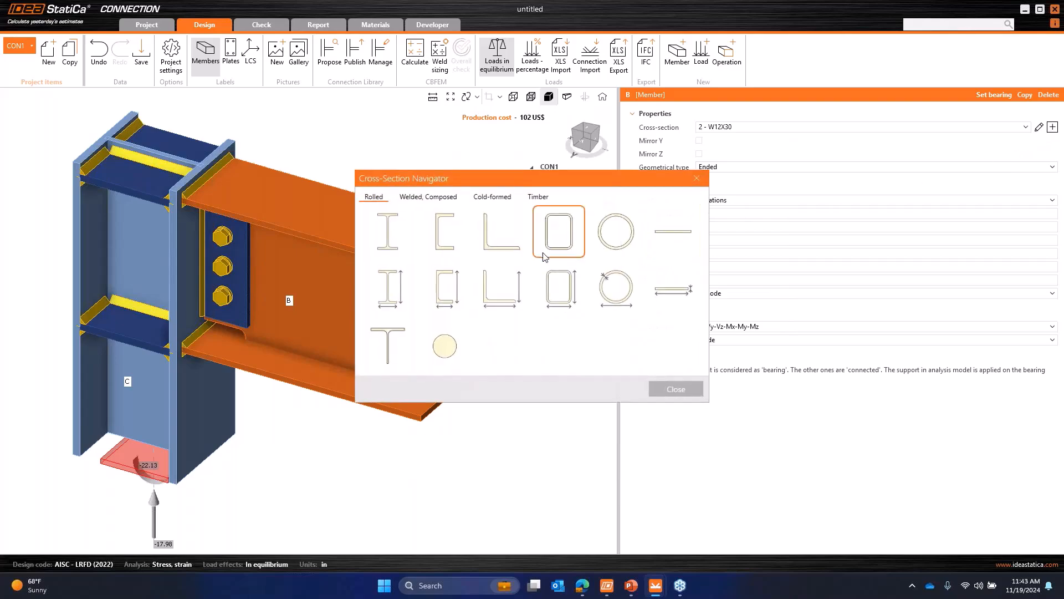
{"action": "left_click", "coordinate": [559, 231]}
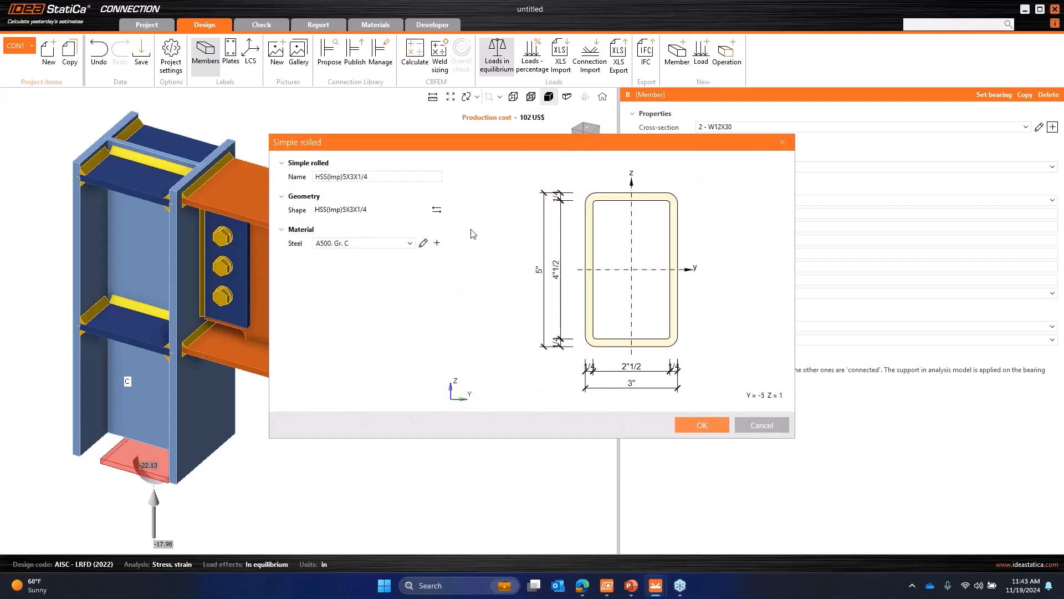
{"action": "left_click", "coordinate": [438, 214]}
{"action": "scroll", "coordinate": [510, 376], "scroll_direction": "down", "scroll_amount": 6}
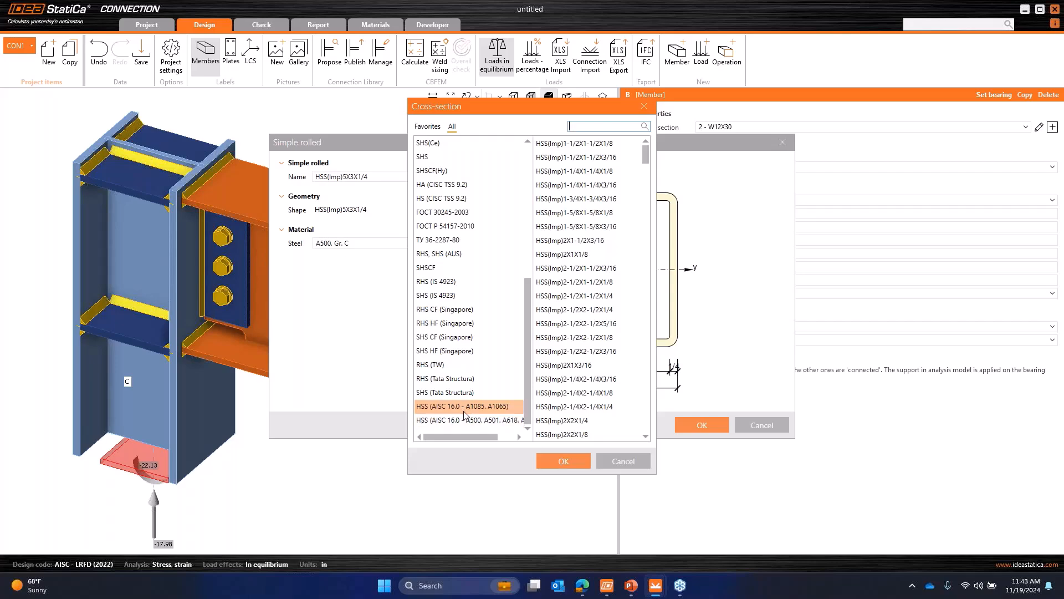
{"action": "key", "text": "Escape"}
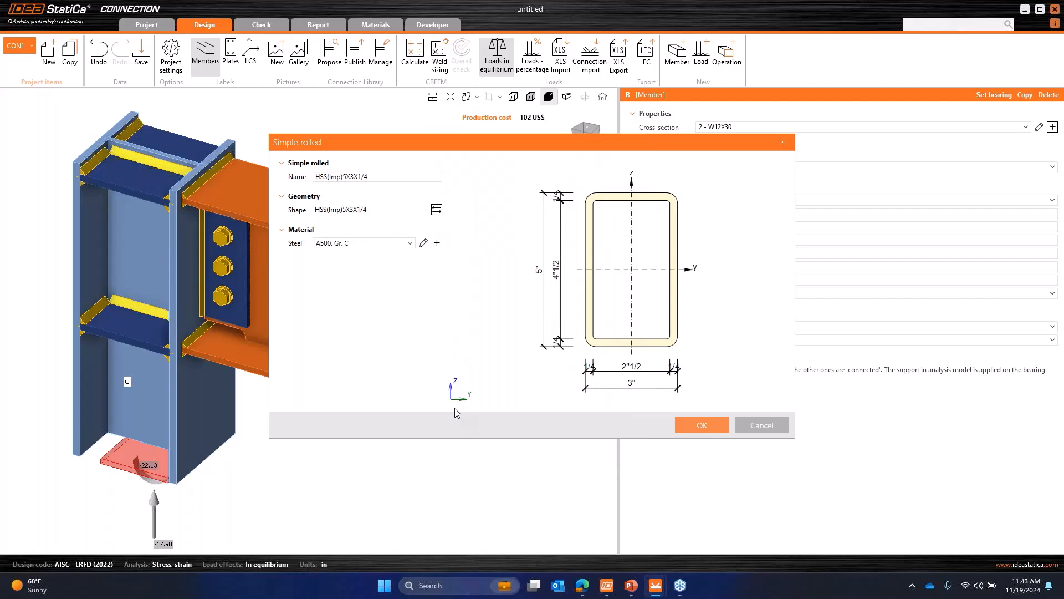
{"action": "key", "text": "Escape"}
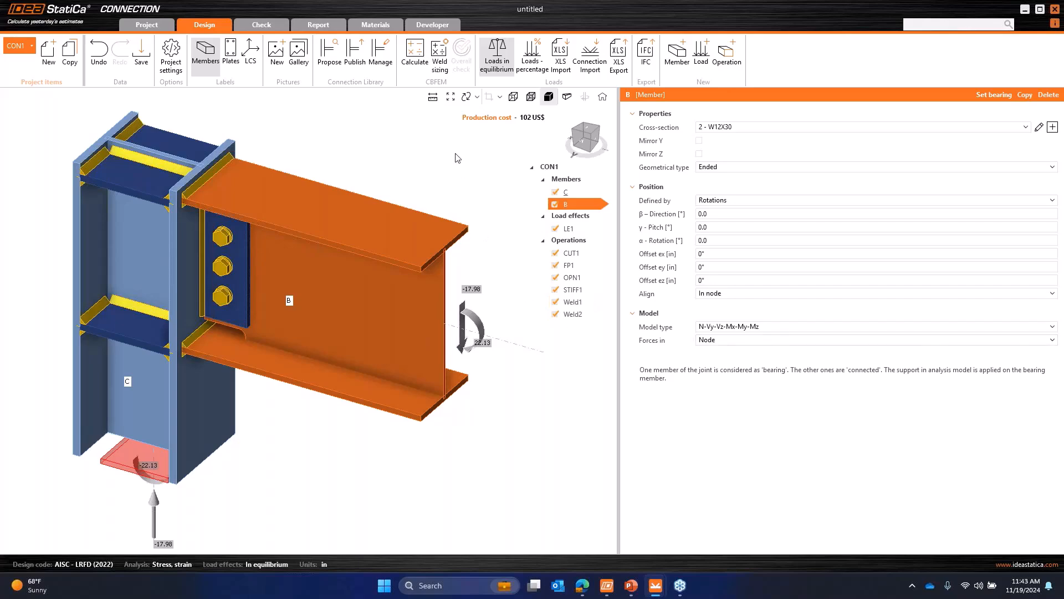
{"action": "middle_click_drag", "start_coordinate": [444, 166], "coordinate": [442, 190]}
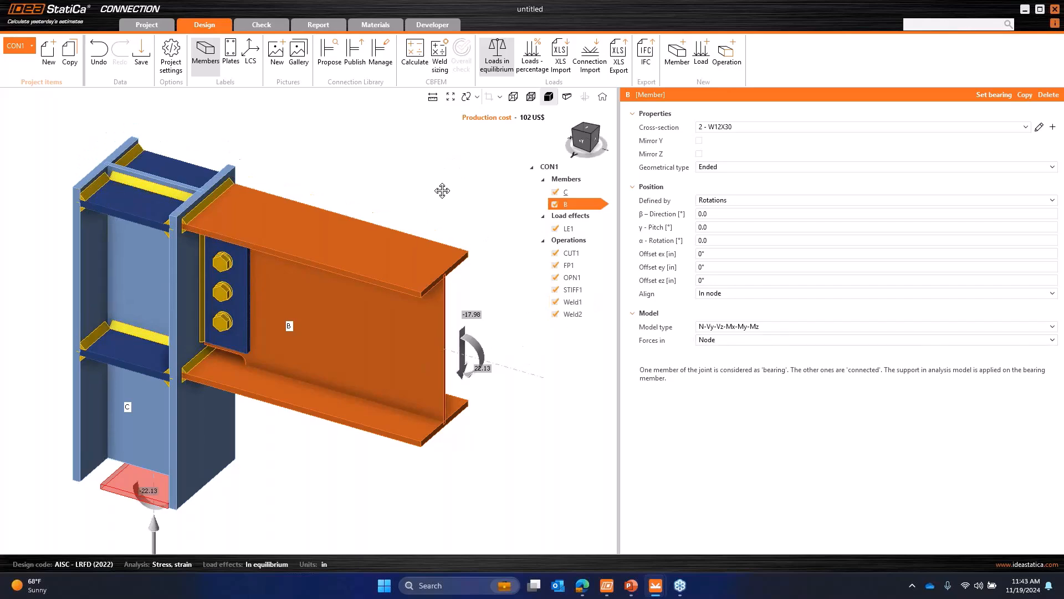
{"action": "left_click", "coordinate": [435, 103]}
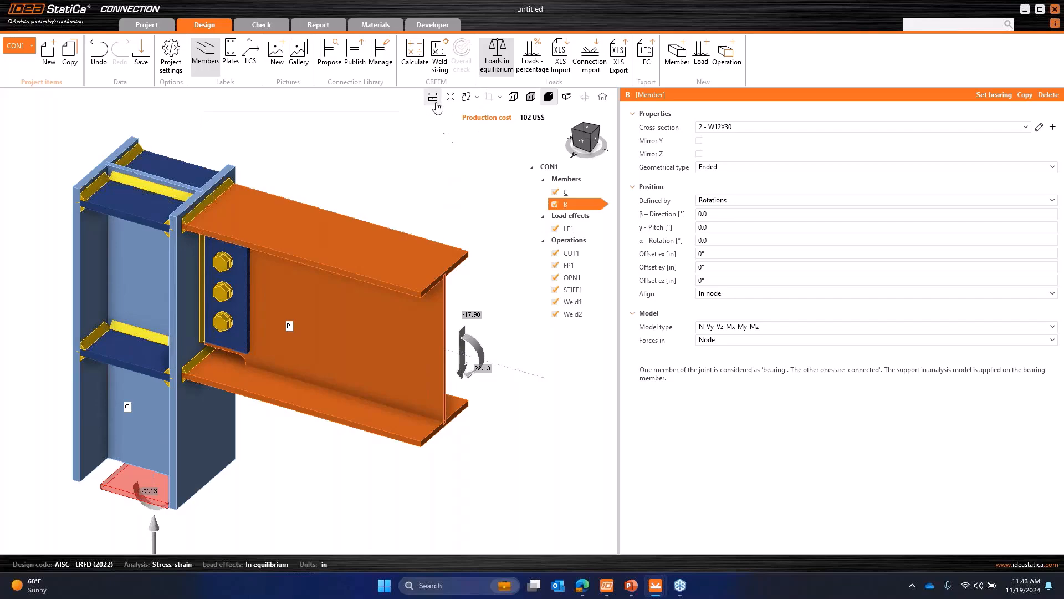
{"action": "left_click", "coordinate": [469, 252]}
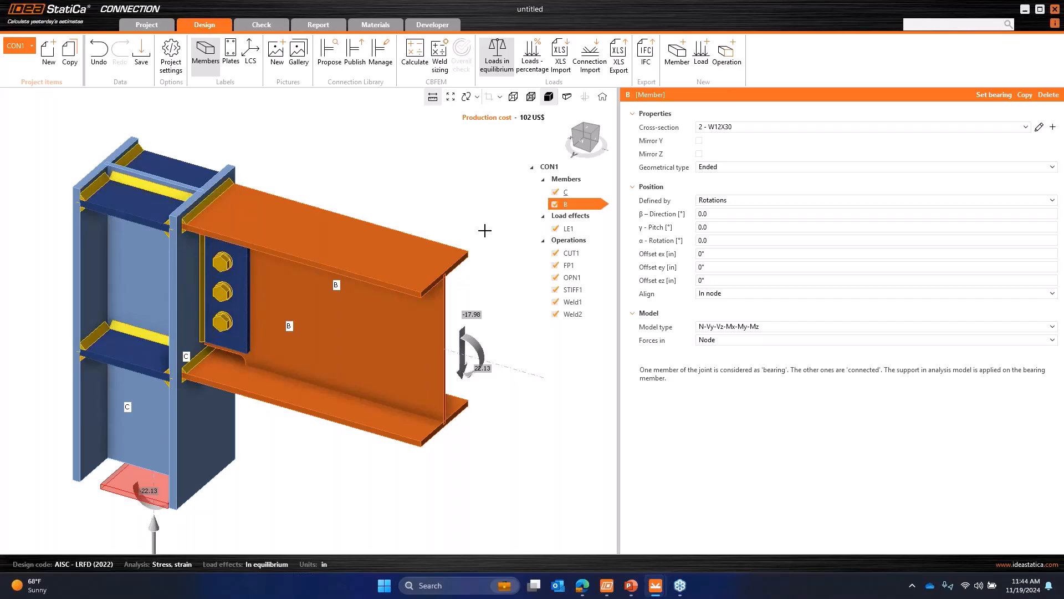
{"action": "key", "text": "Escape"}
- Select the operations Weld1 and Weld2 together to show their shared weld properties
{"action": "left_click", "coordinate": [576, 300]}
{"action": "left_click", "coordinate": [573, 314], "text": "ctrl"}
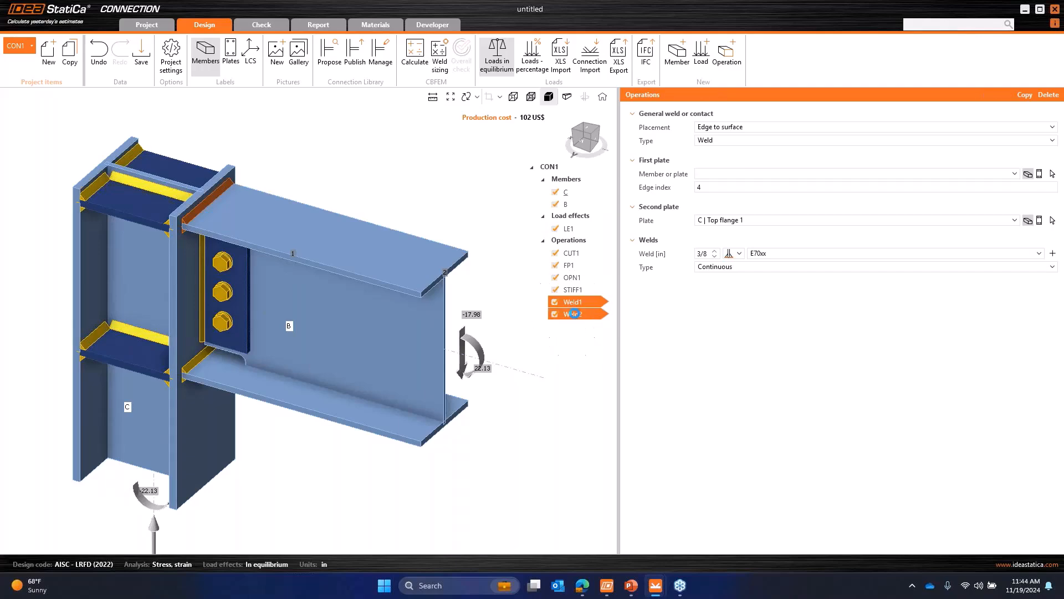